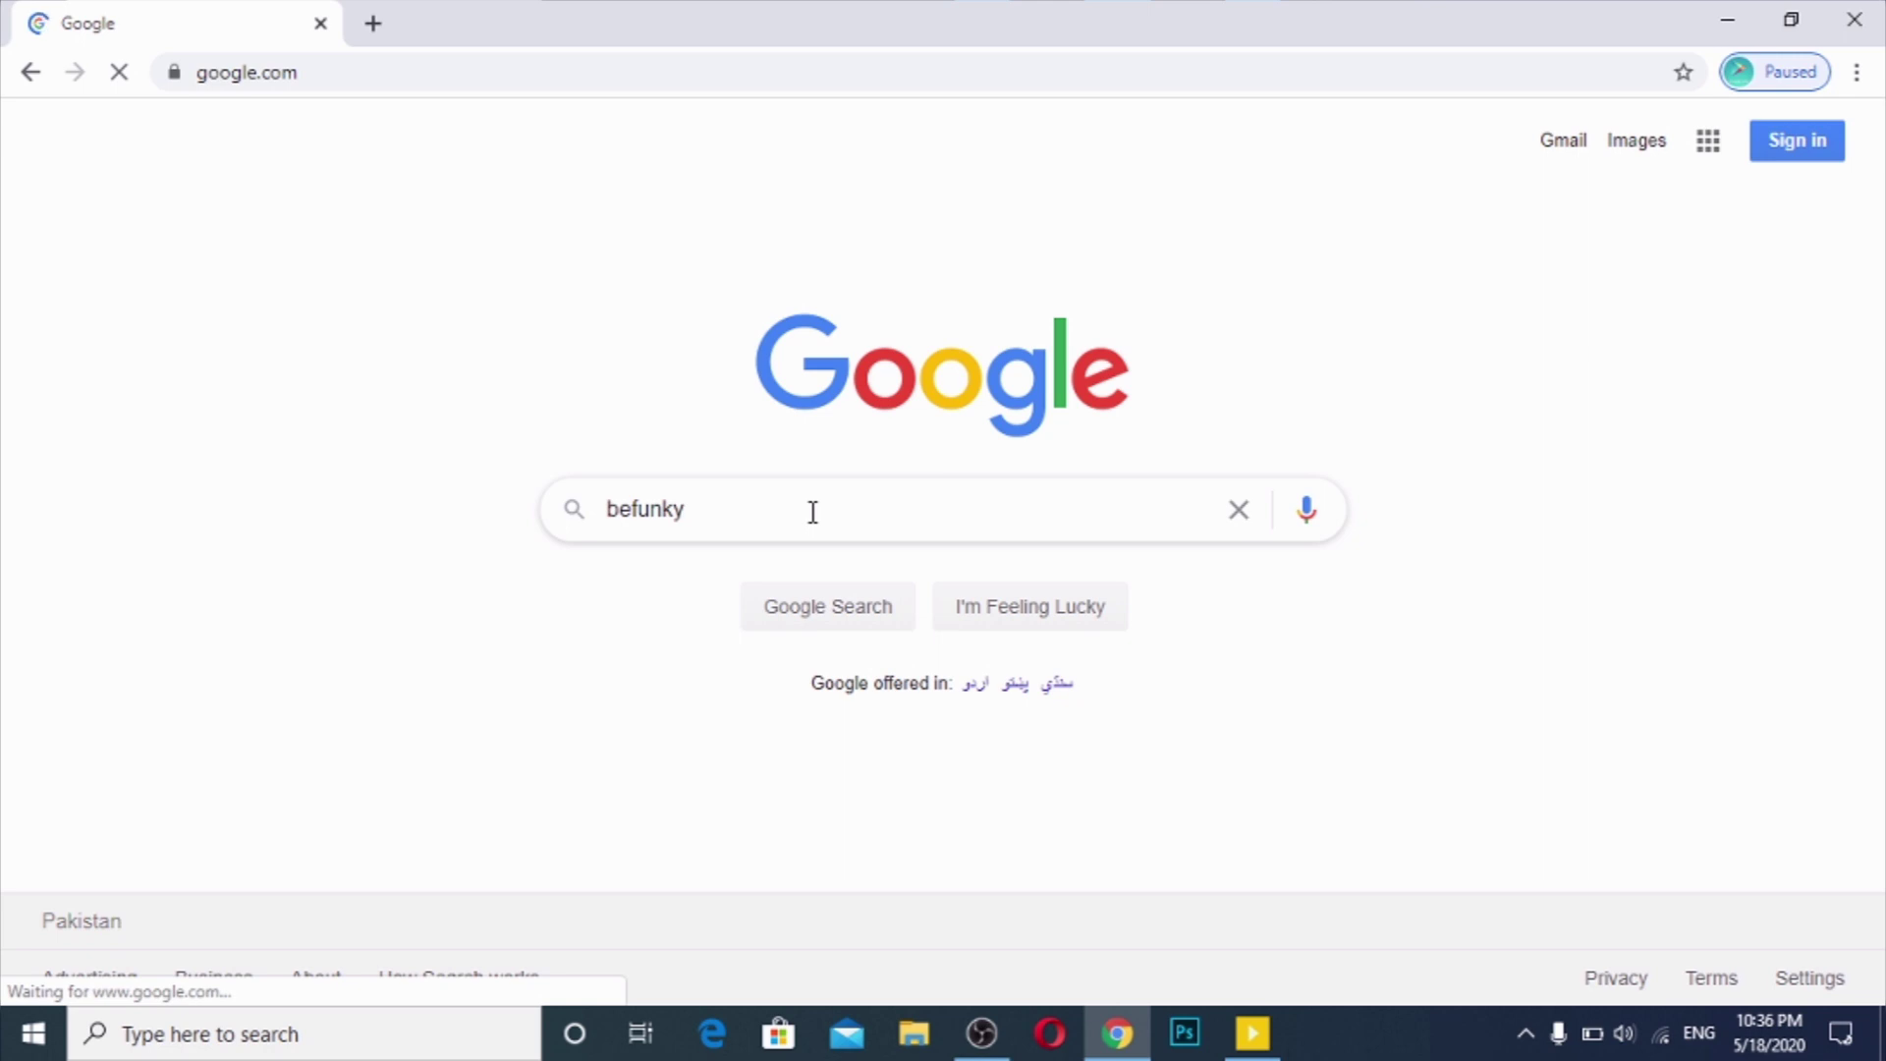
Step: Search Google for befunky and open the BeFunky photo editor website from the results
type("n")
key("BackSpace")
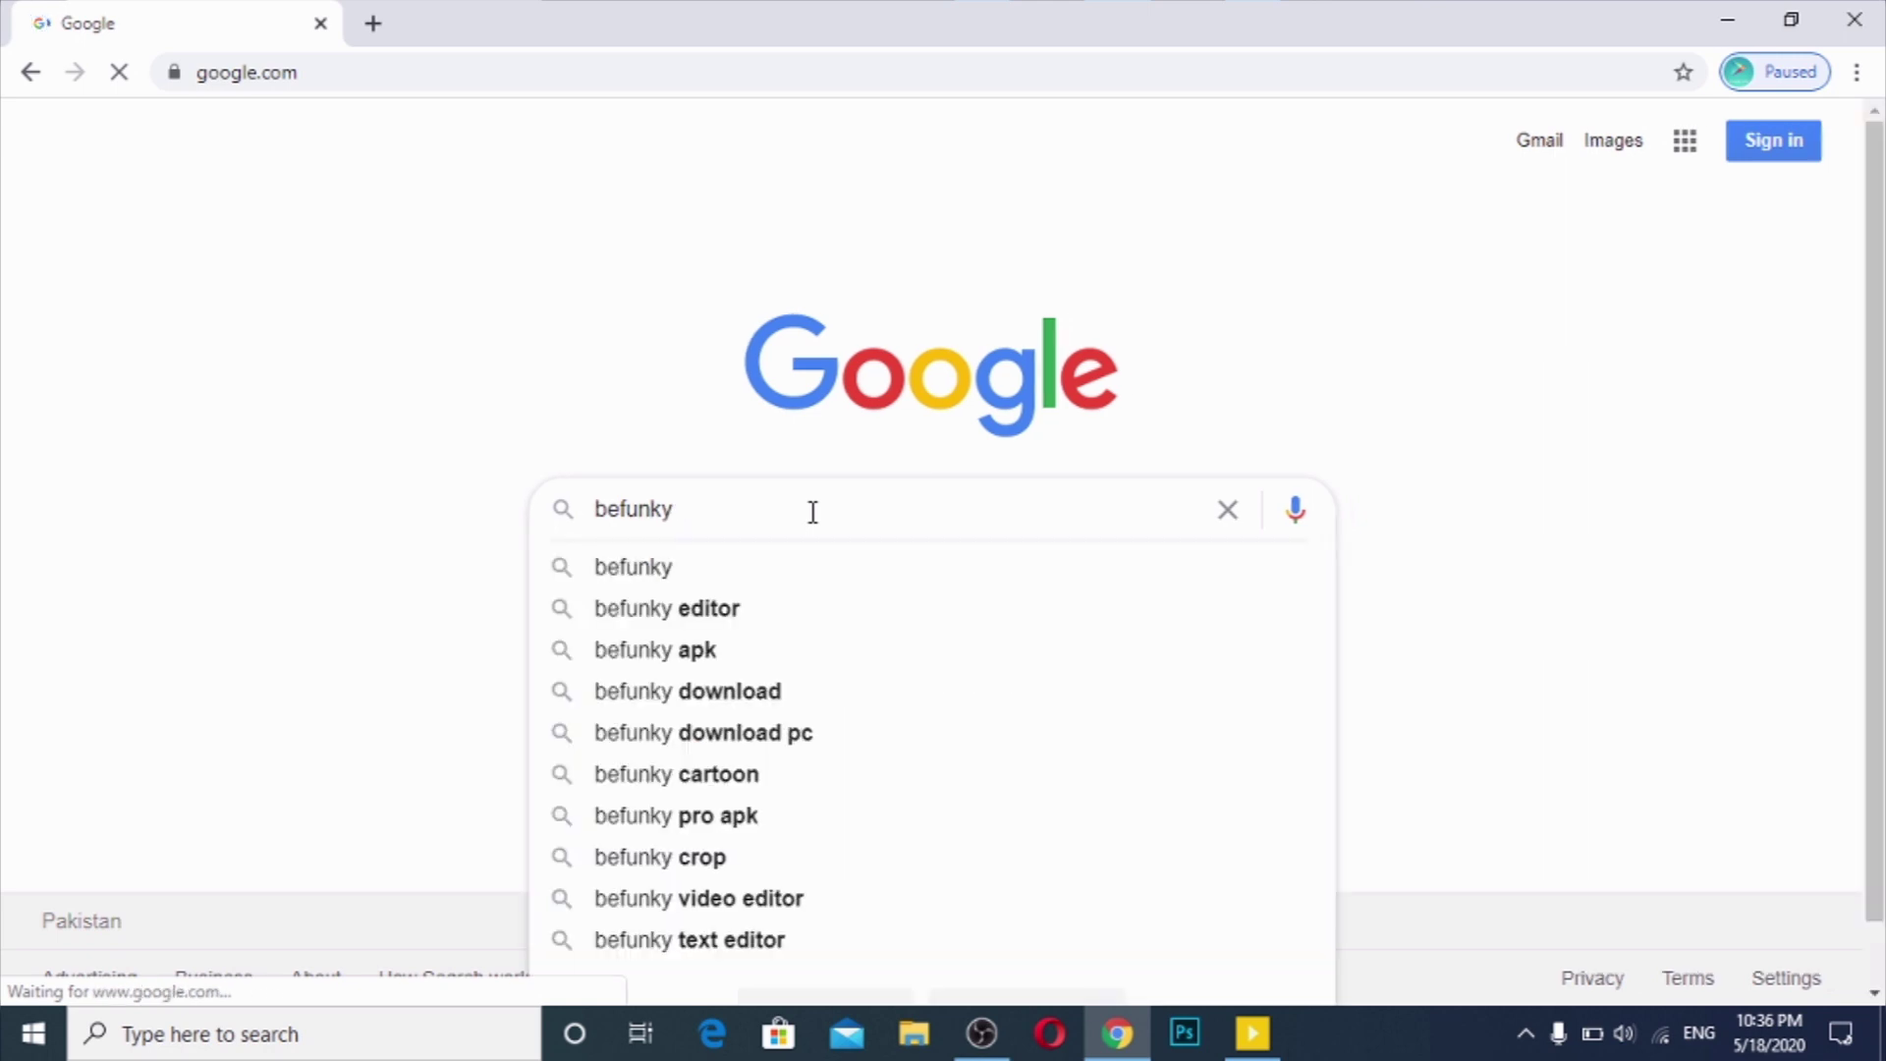
key("Down")
key("Return")
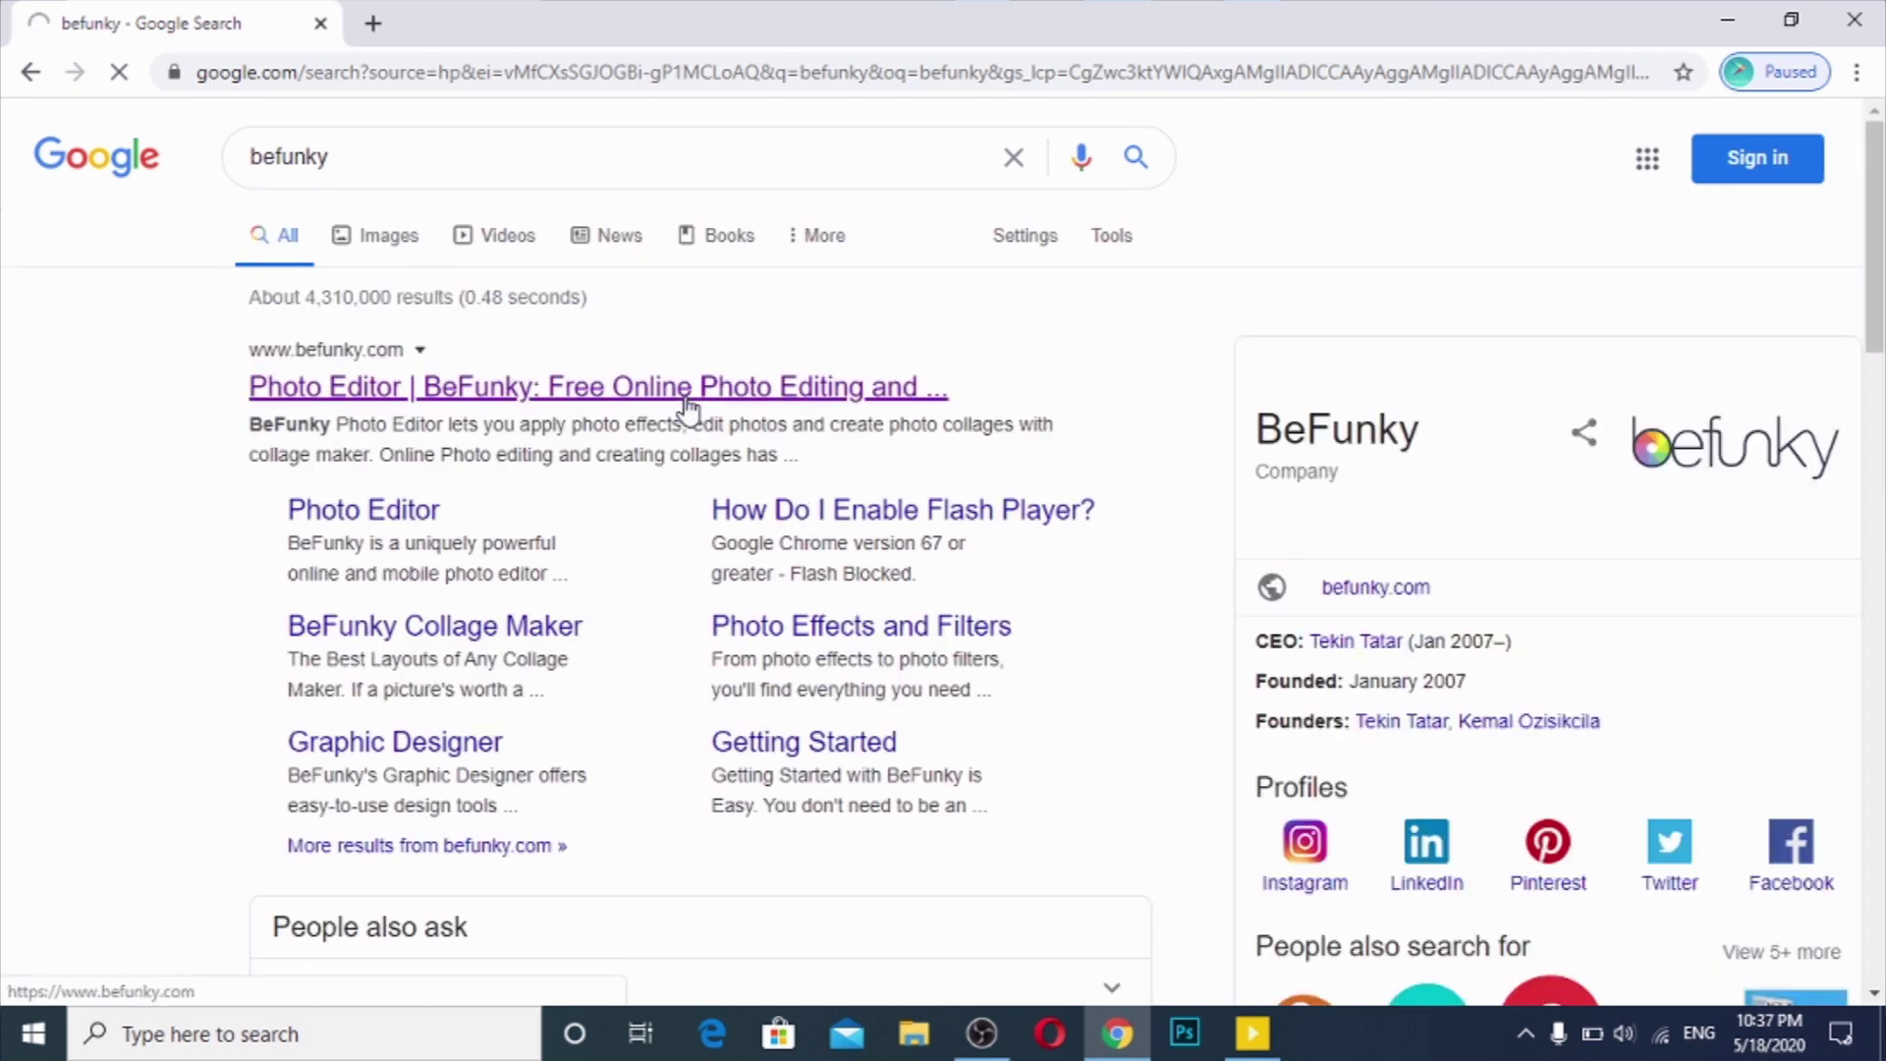
left_click(691, 407)
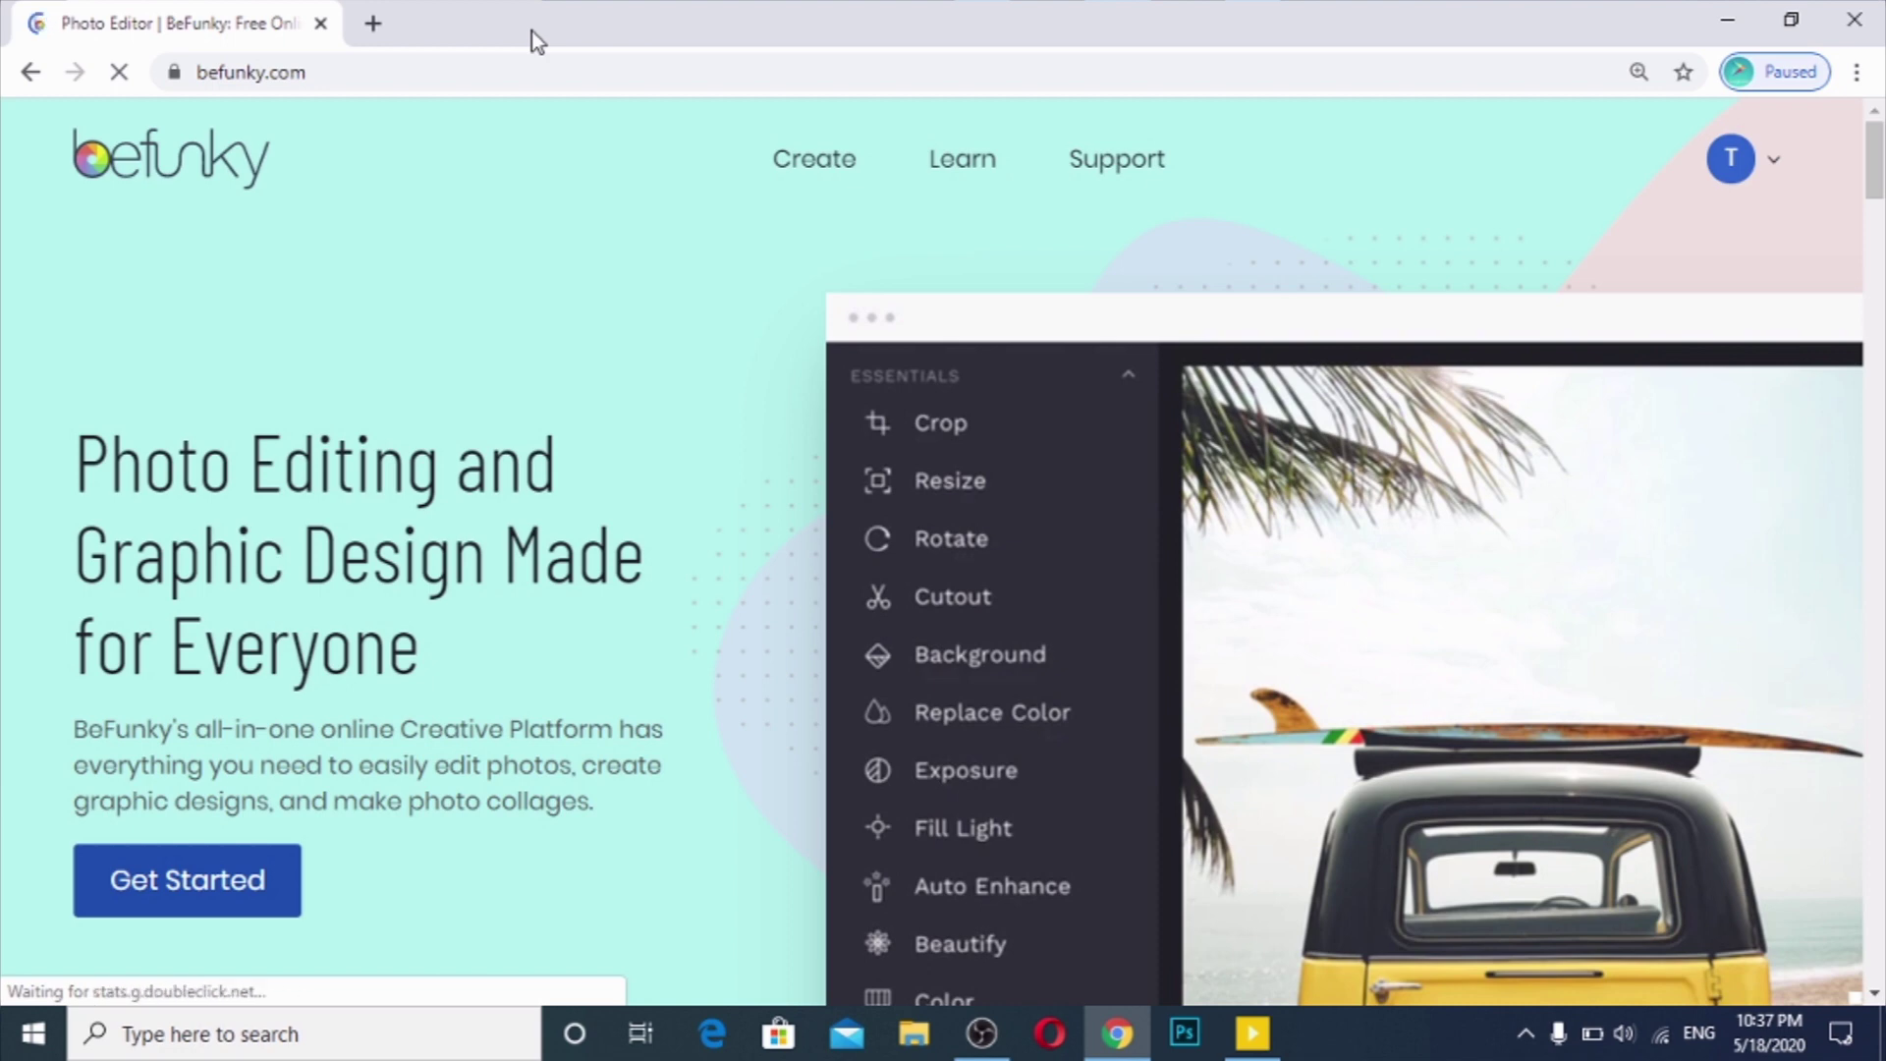
Step: Get started on the BeFunky site and choose to edit a photo
left_click(245, 901)
left_click(237, 904)
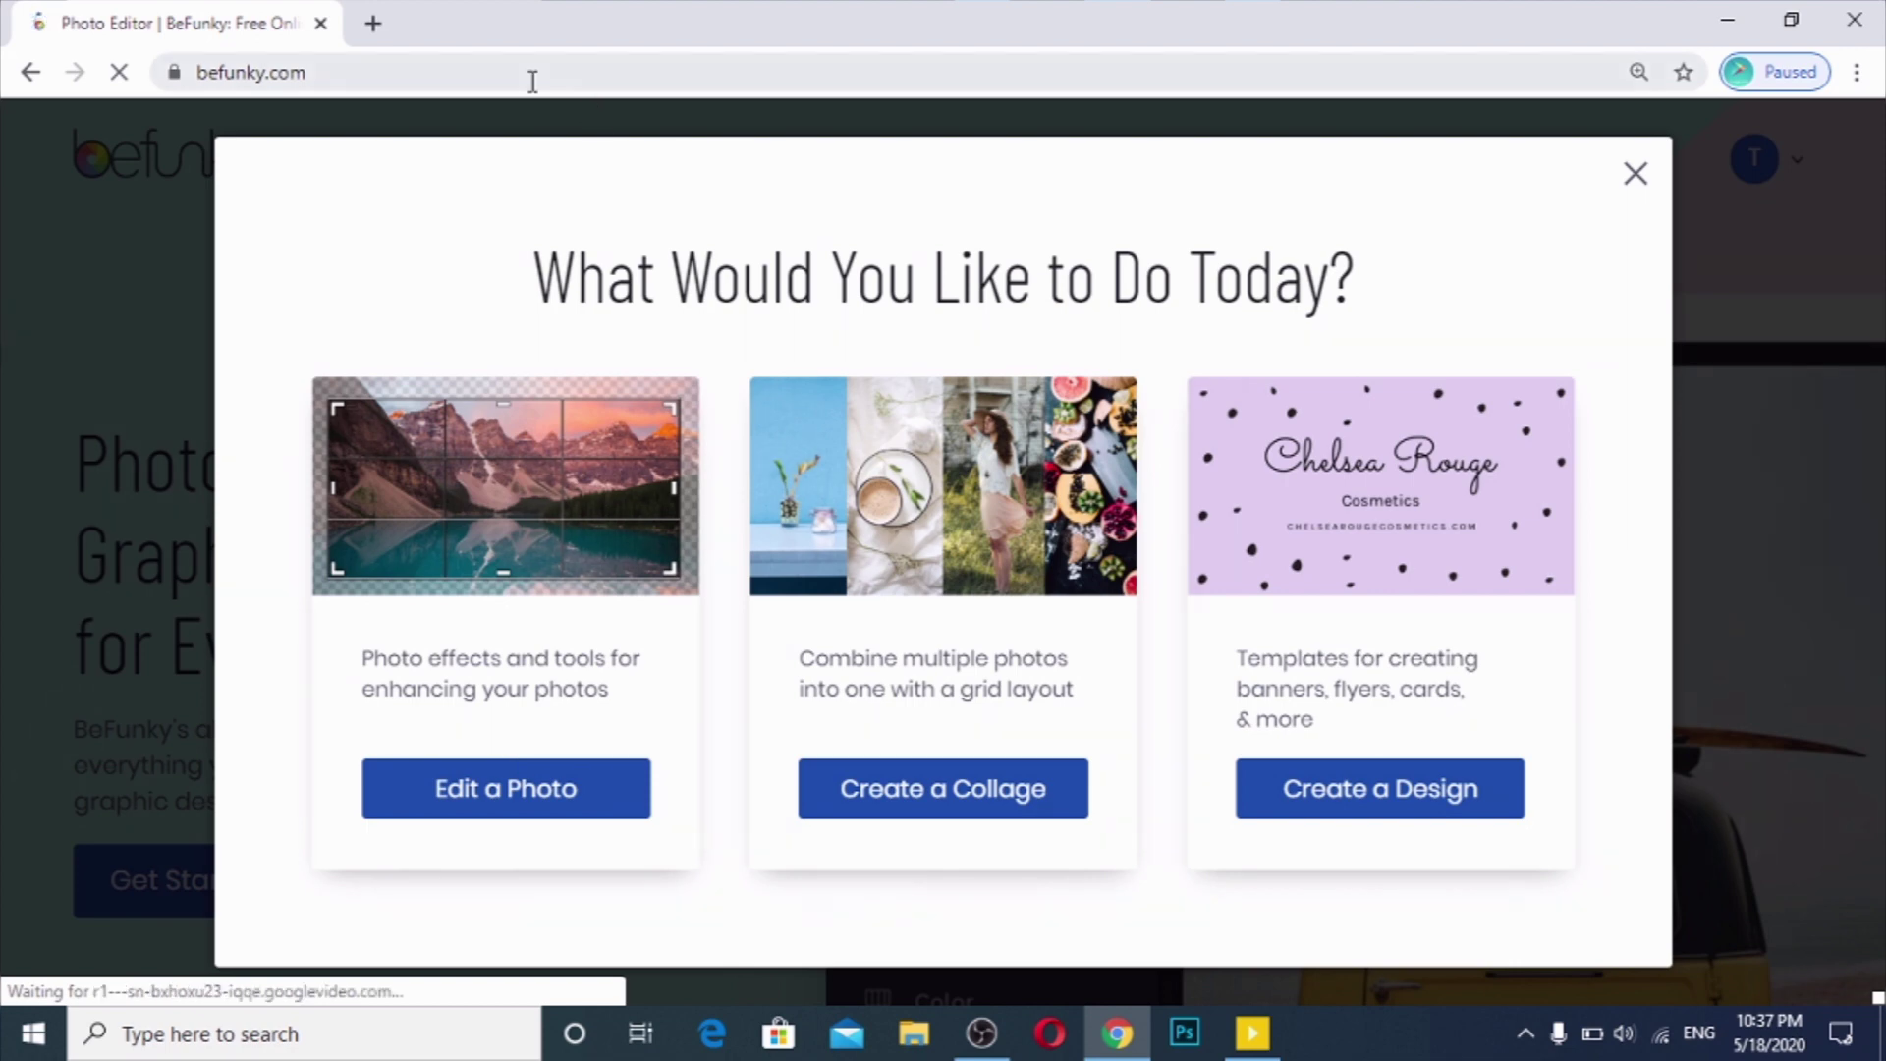
left_click(563, 798)
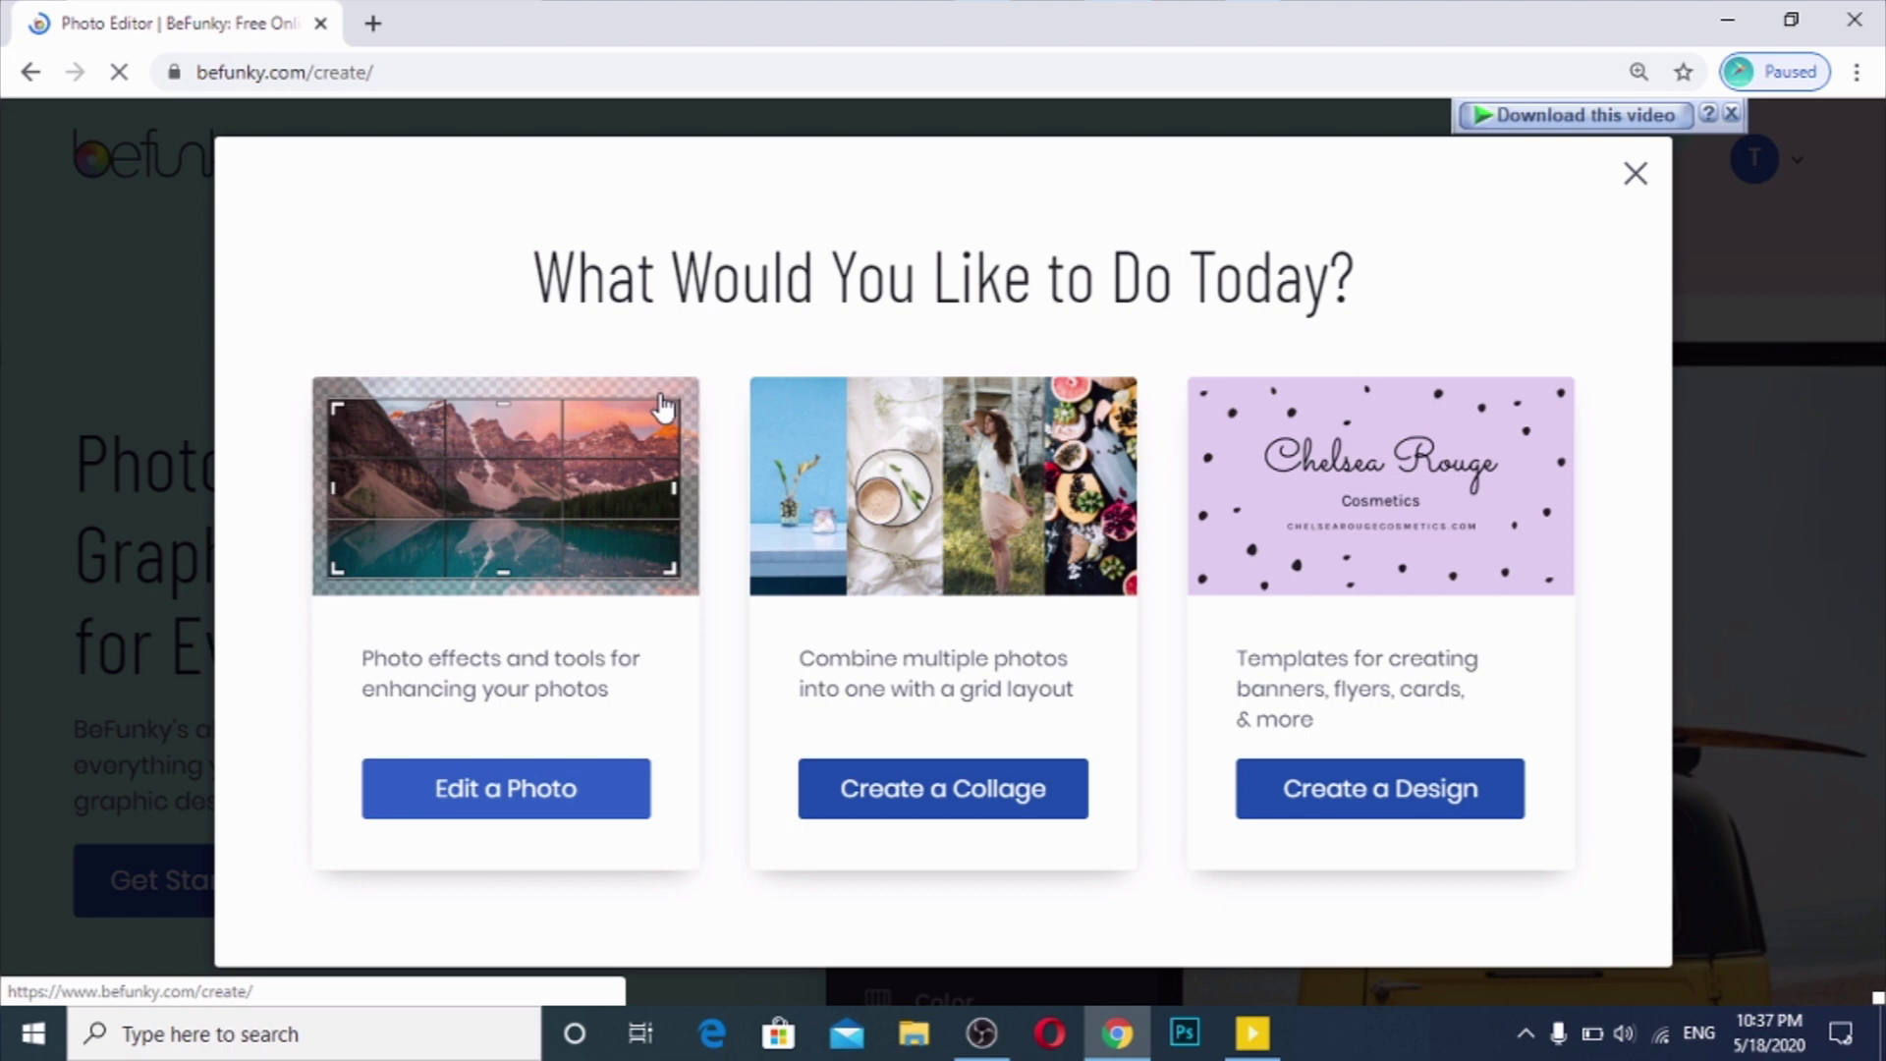
left_click(664, 406)
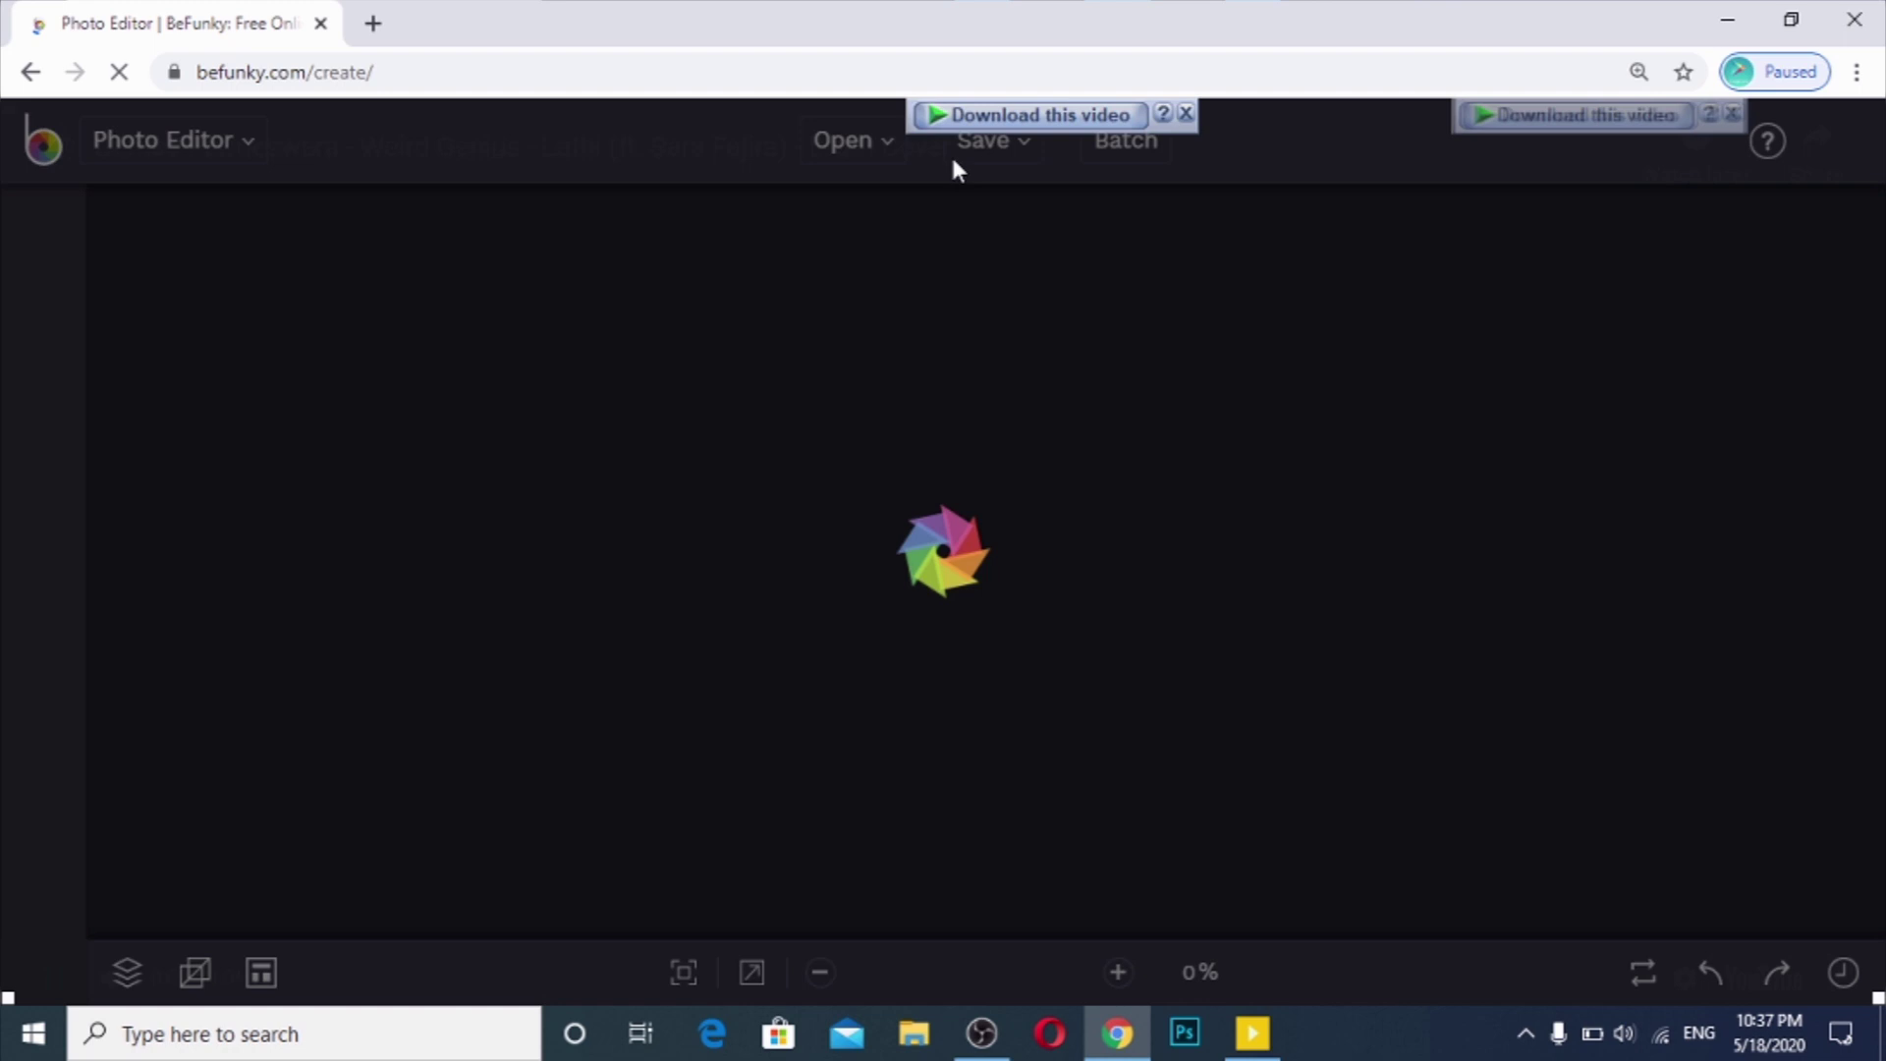
left_click(373, 23)
type("g")
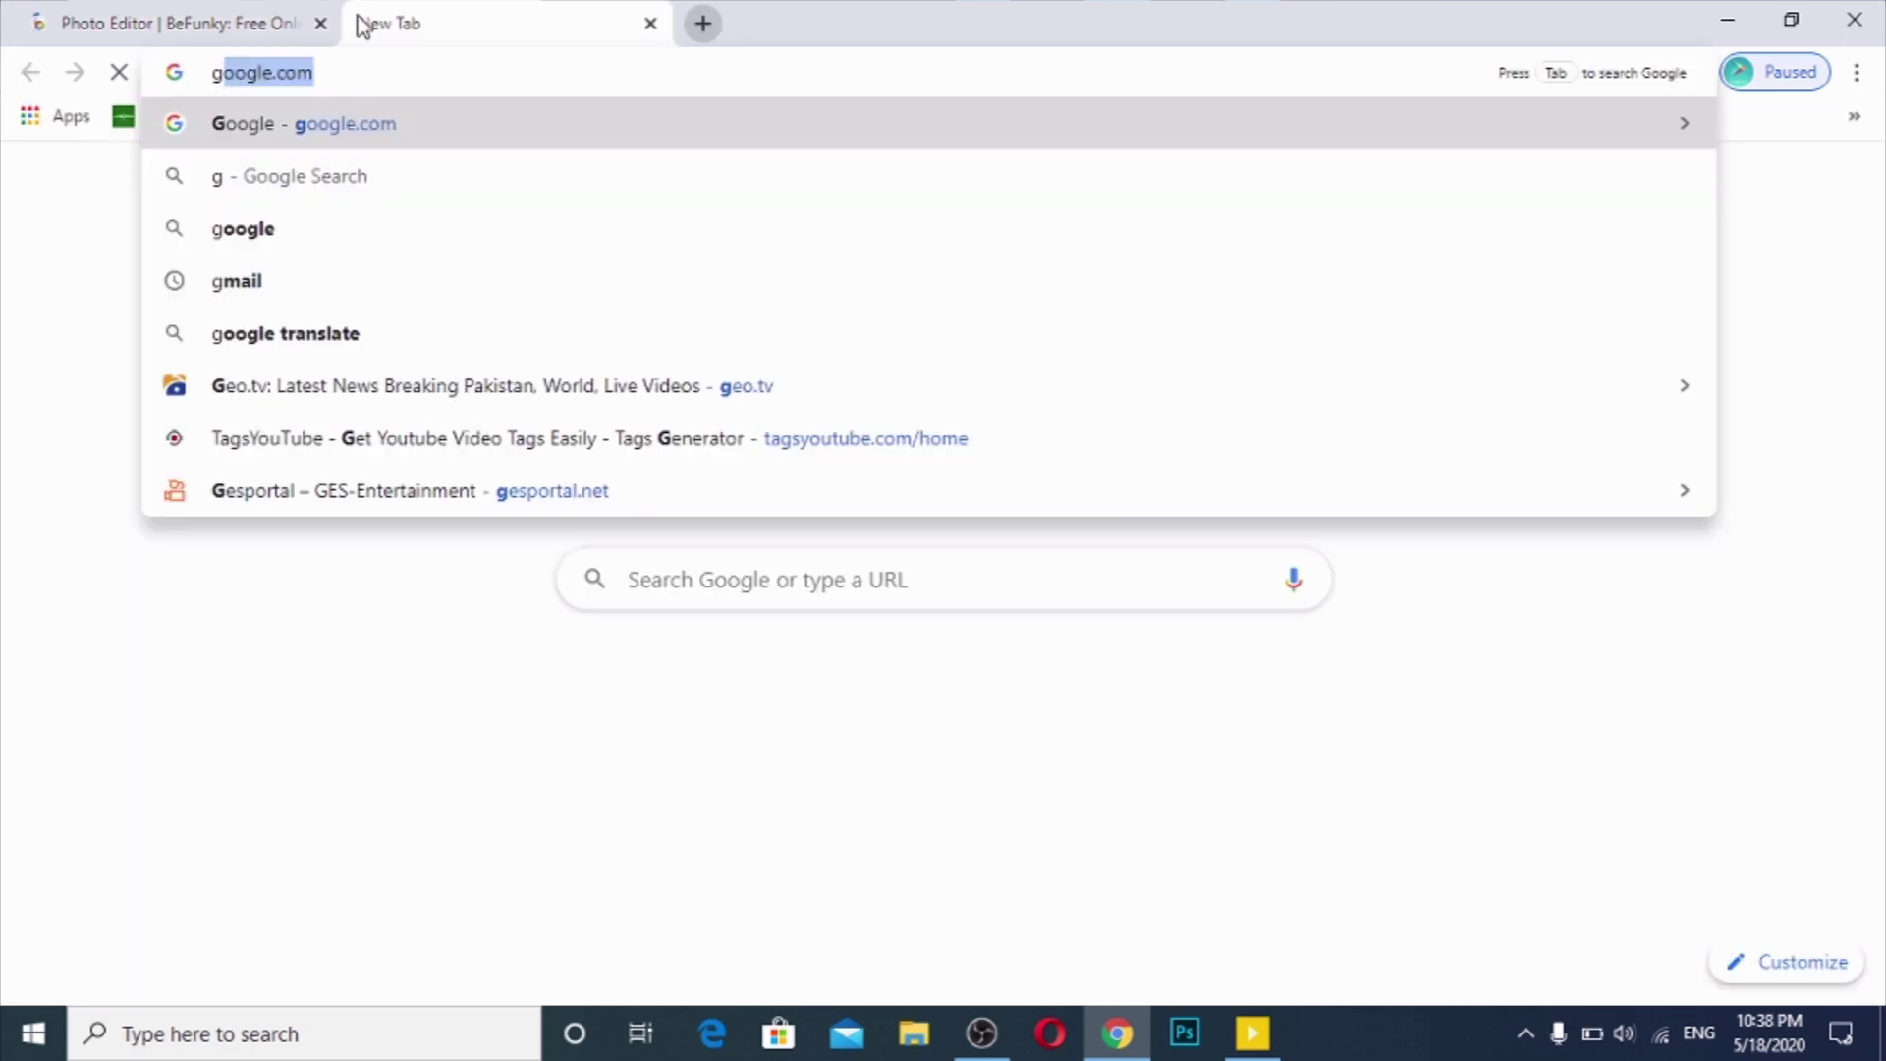
key("BackSpace")
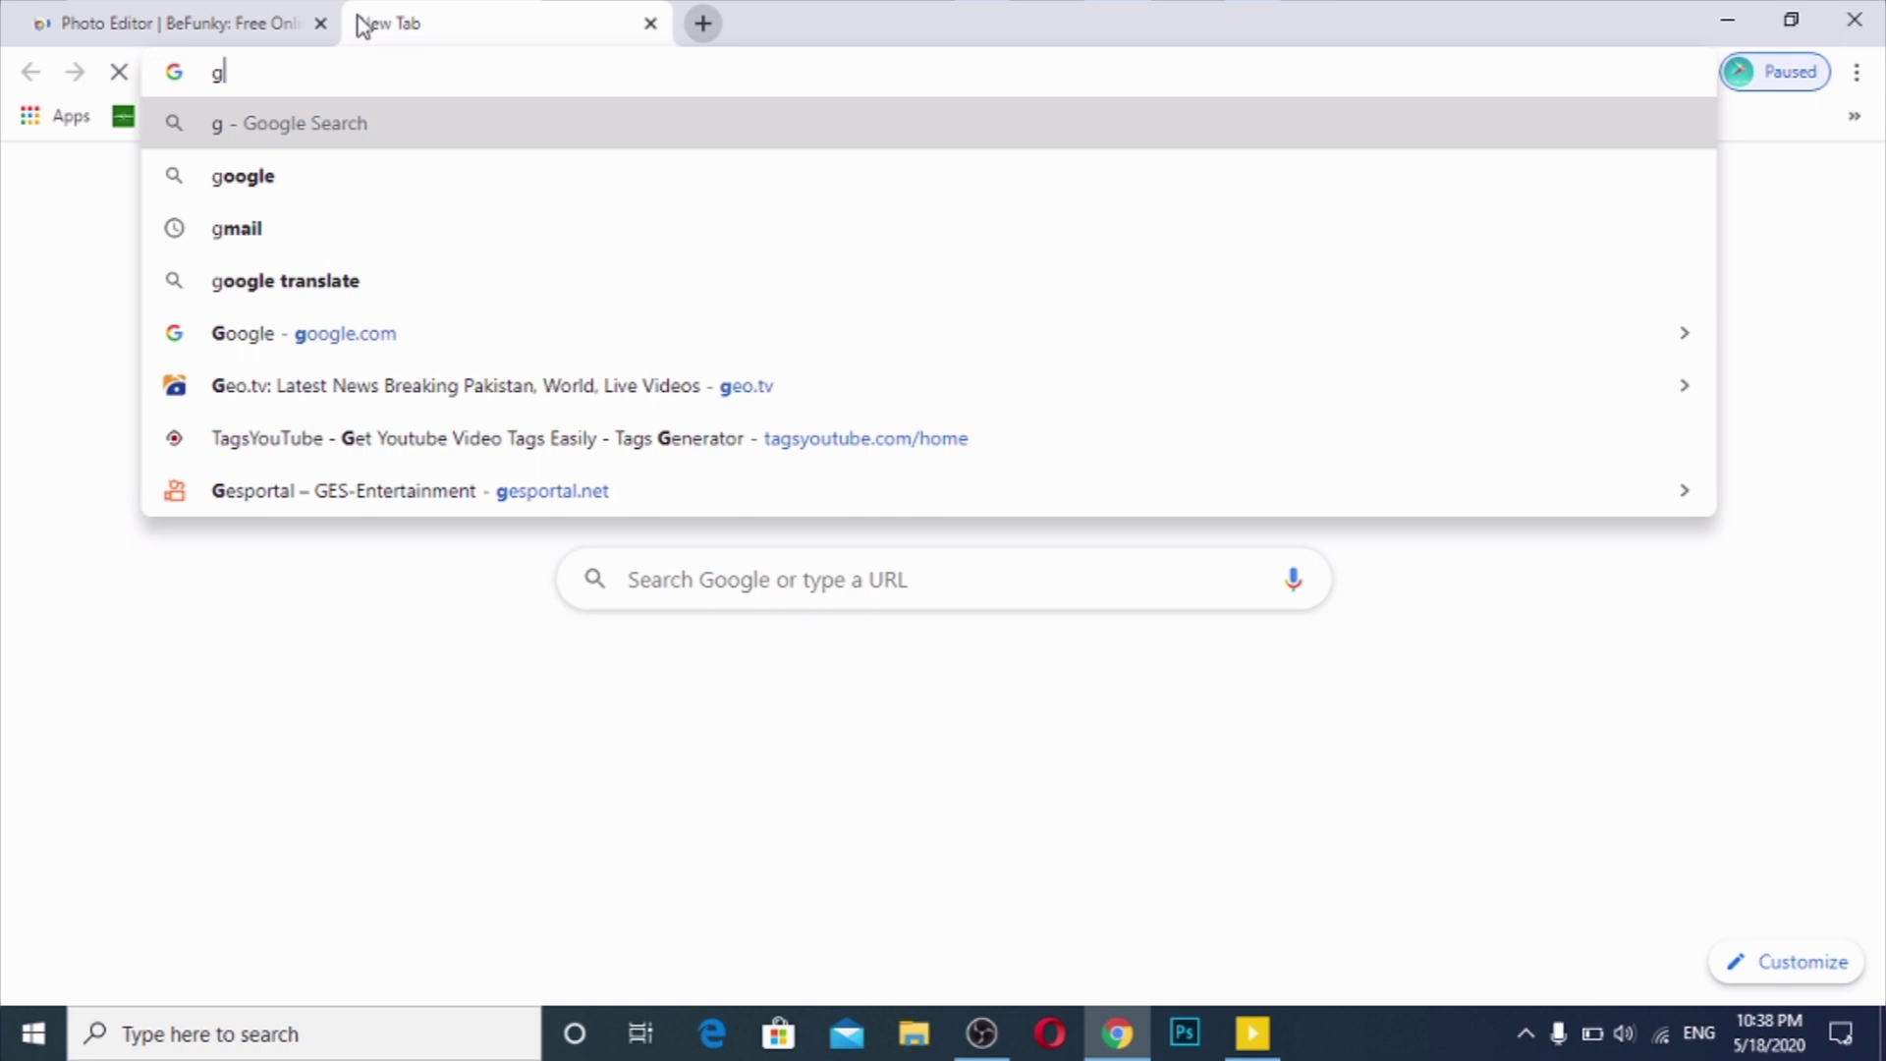
left_click(177, 23)
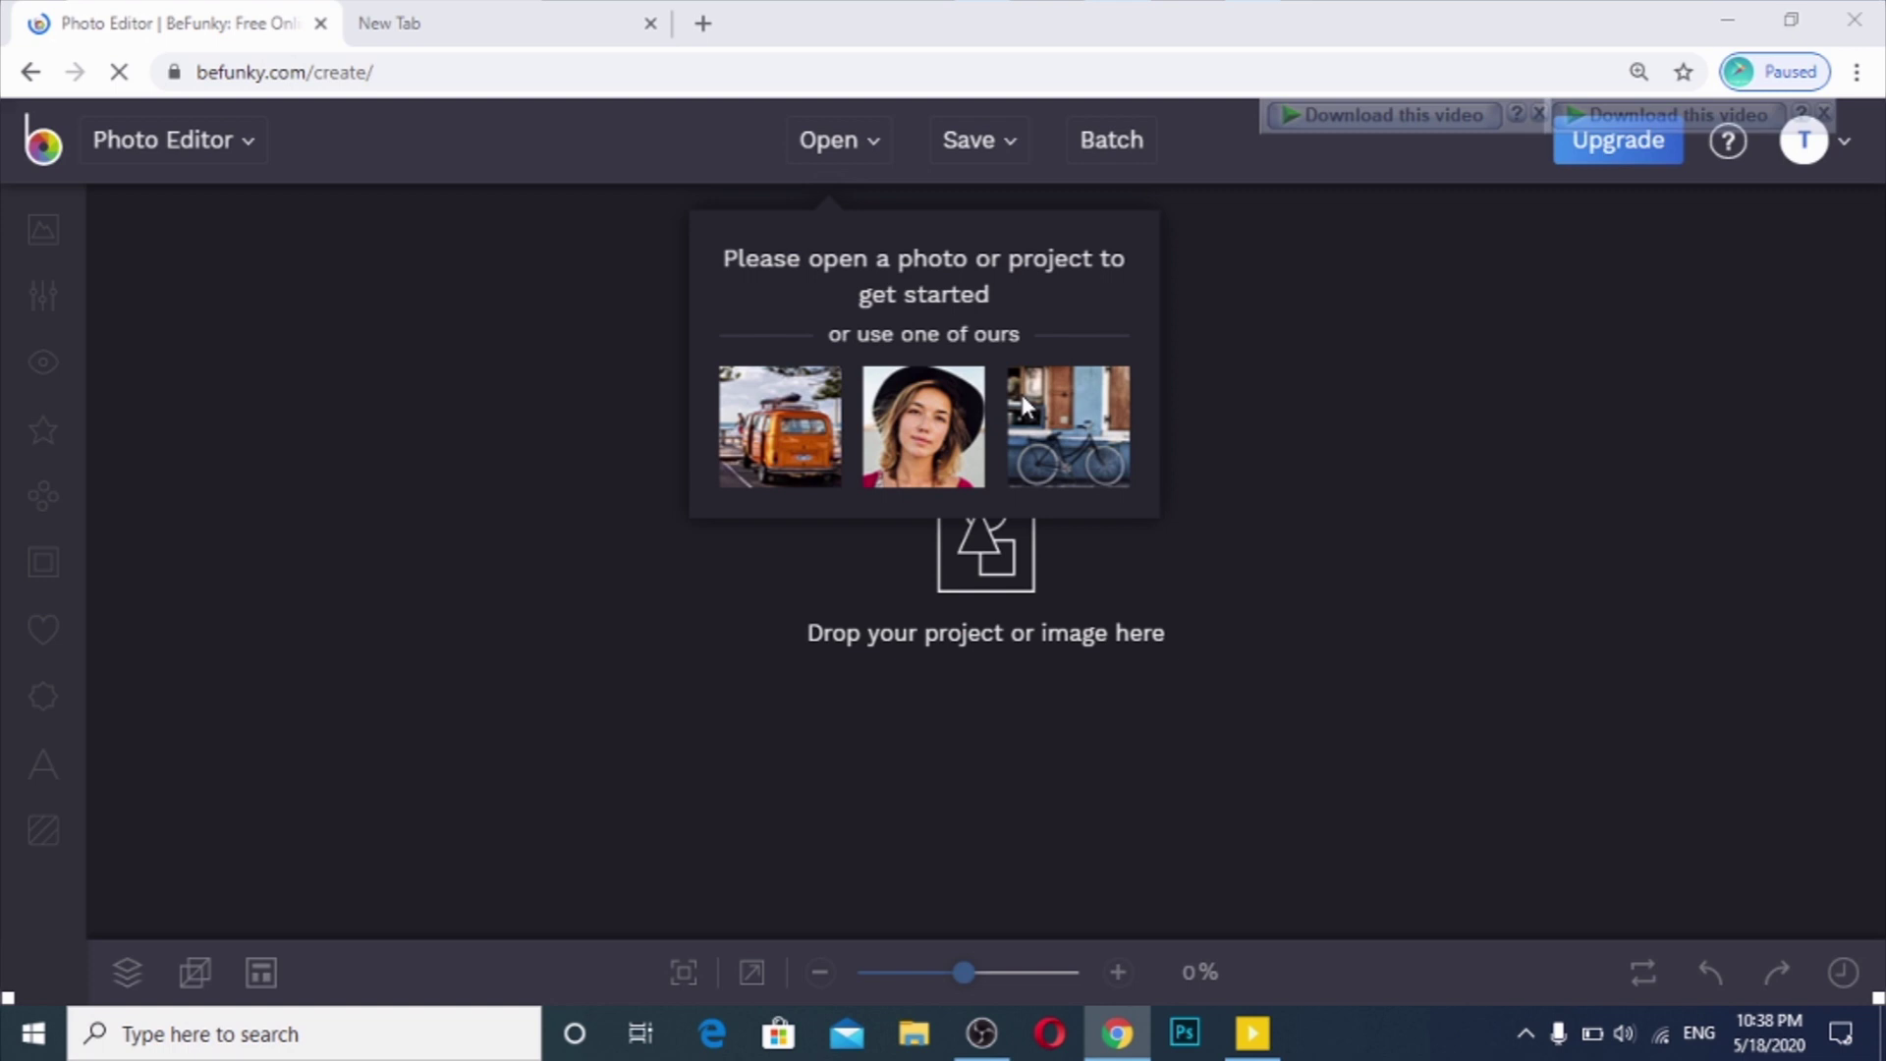
Step: Open planet_craters_surface_169814_1280x720 from the Desktop and apply Resize at 1280 × 720 px with the aspect ratio locked
key("ctrl+o")
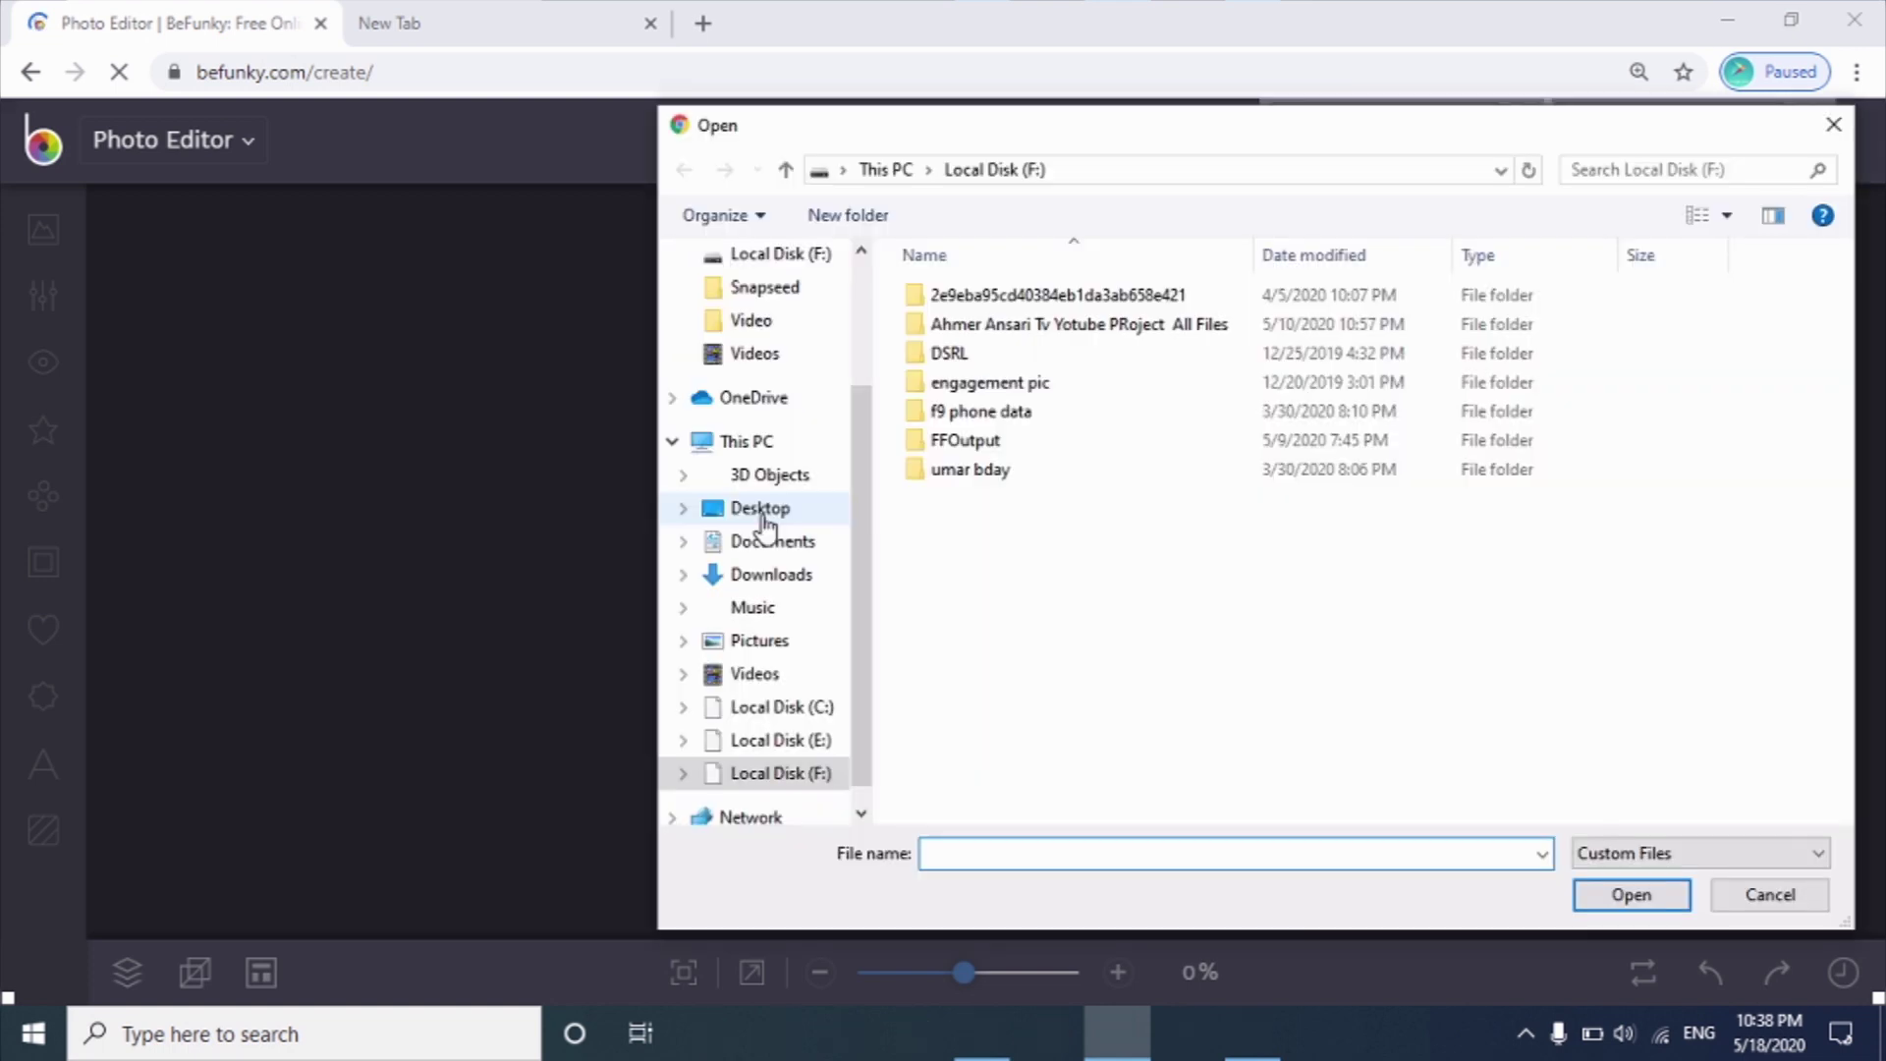
left_click(762, 509)
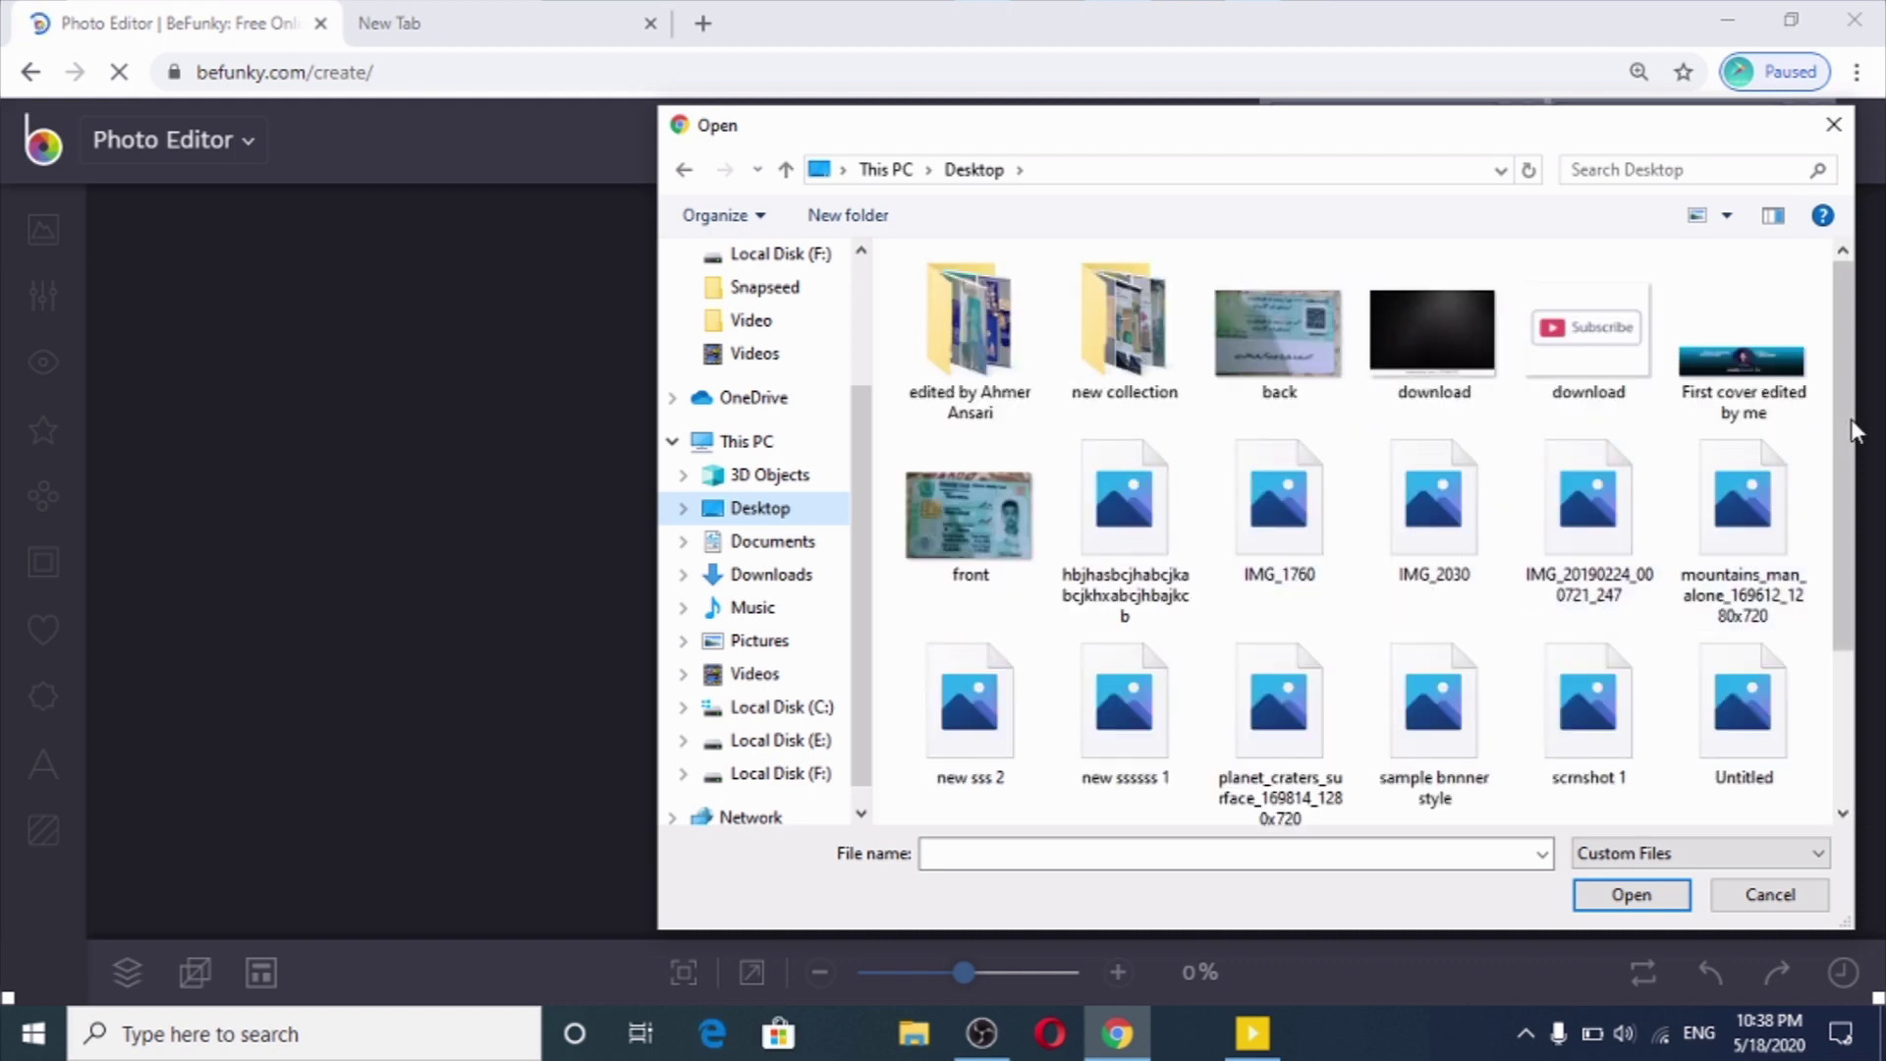
left_click_drag(1851, 418, 1848, 549)
left_click(1290, 579)
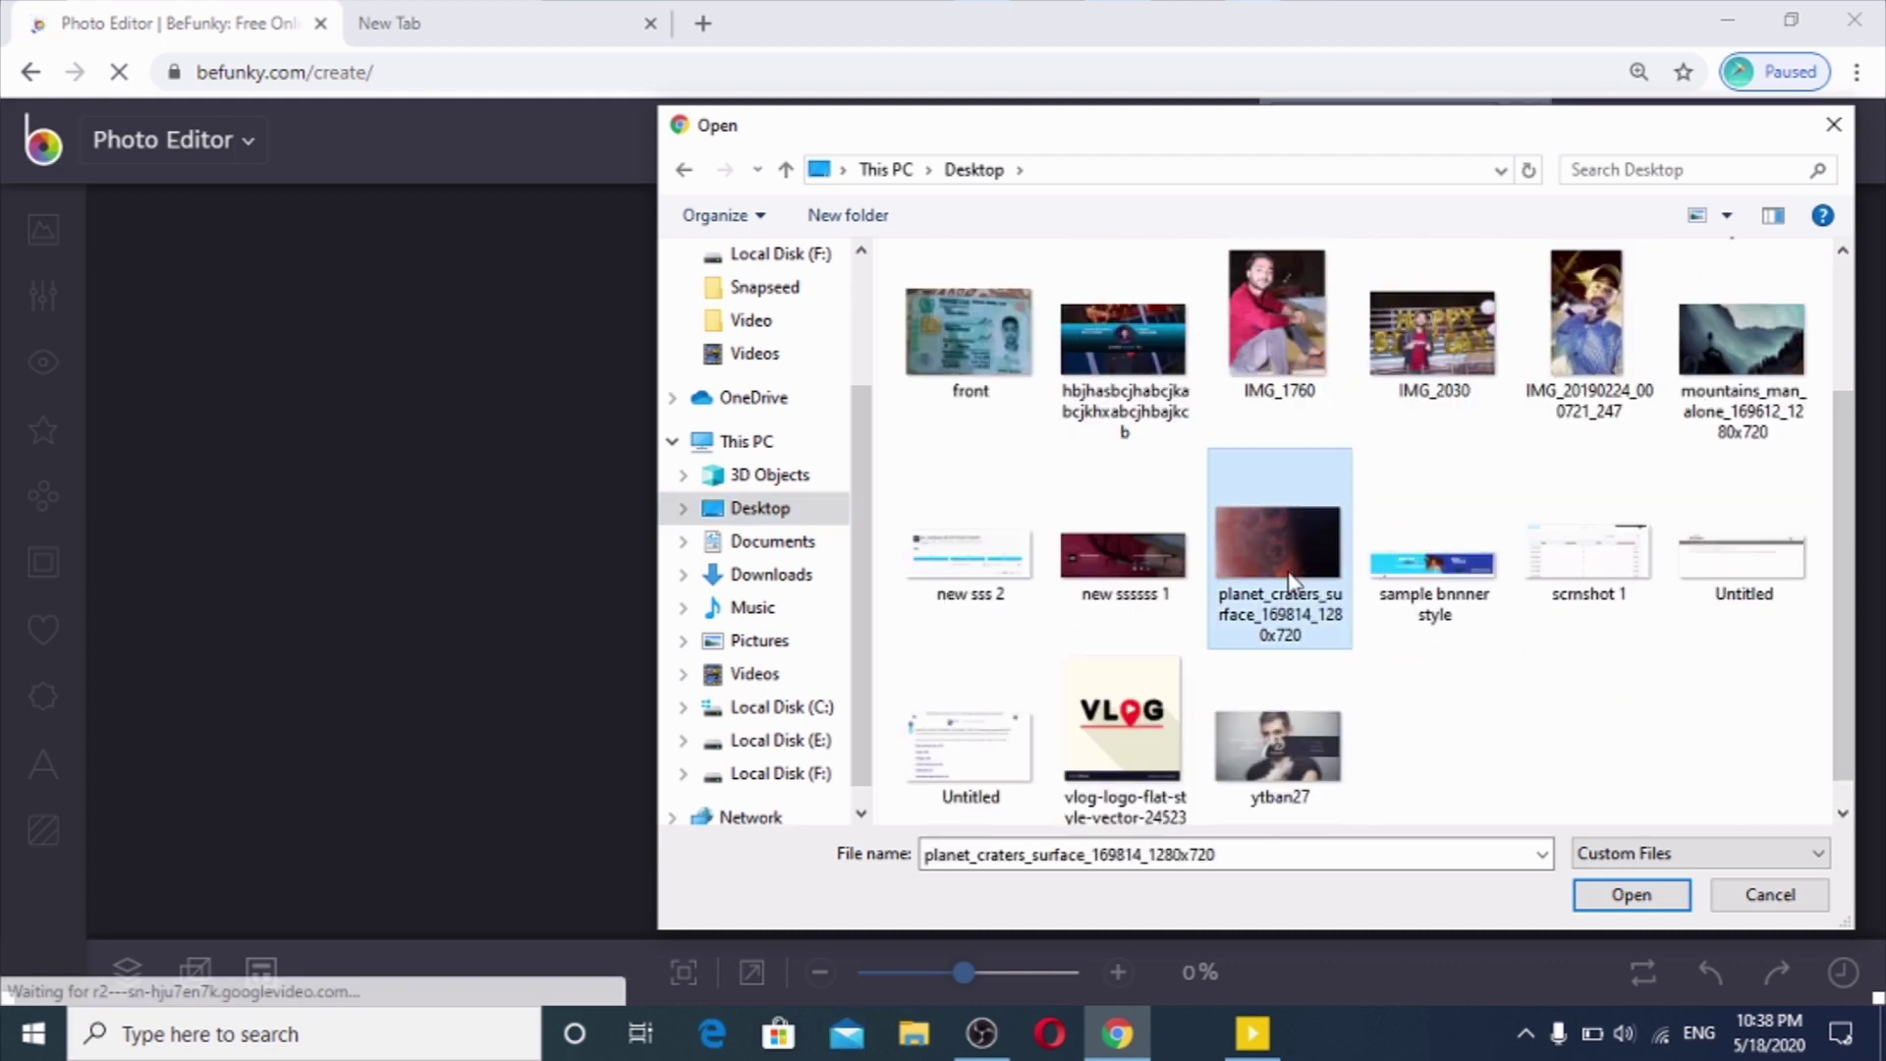
double_click(1291, 580)
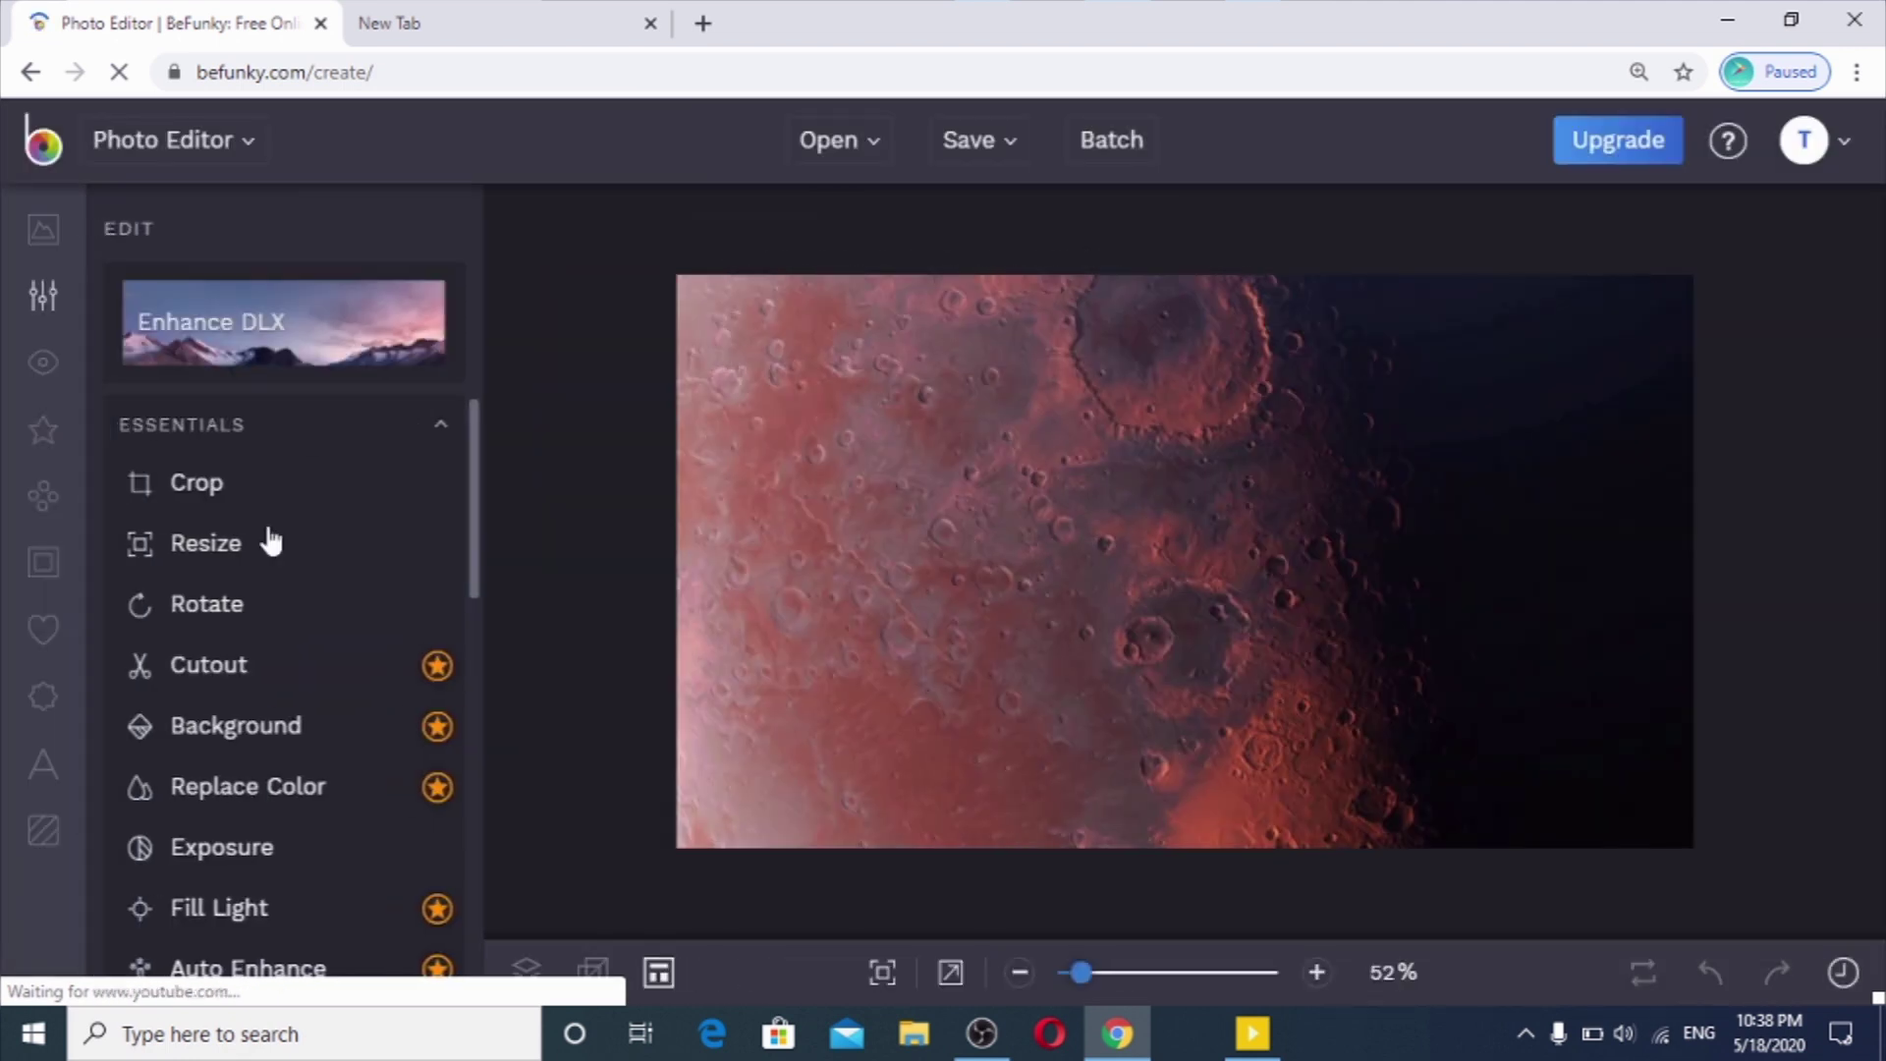
left_click(262, 543)
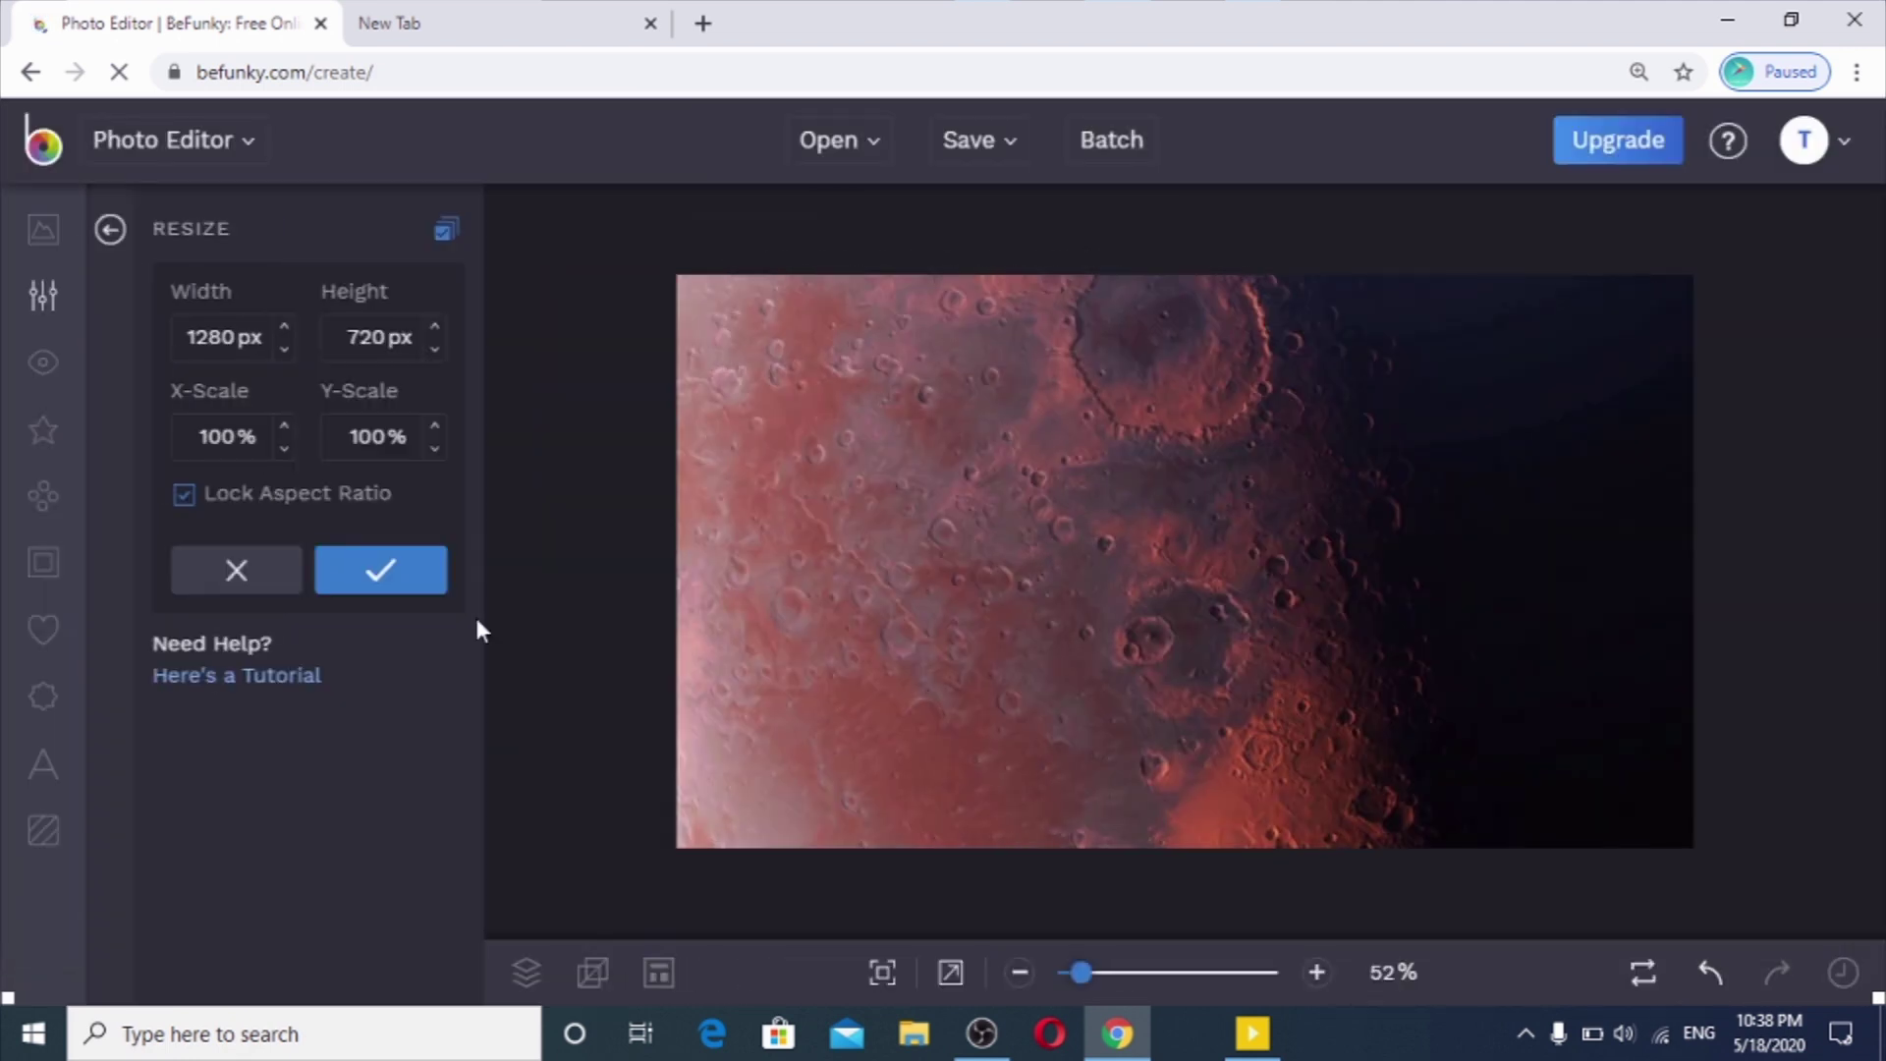
left_click(415, 578)
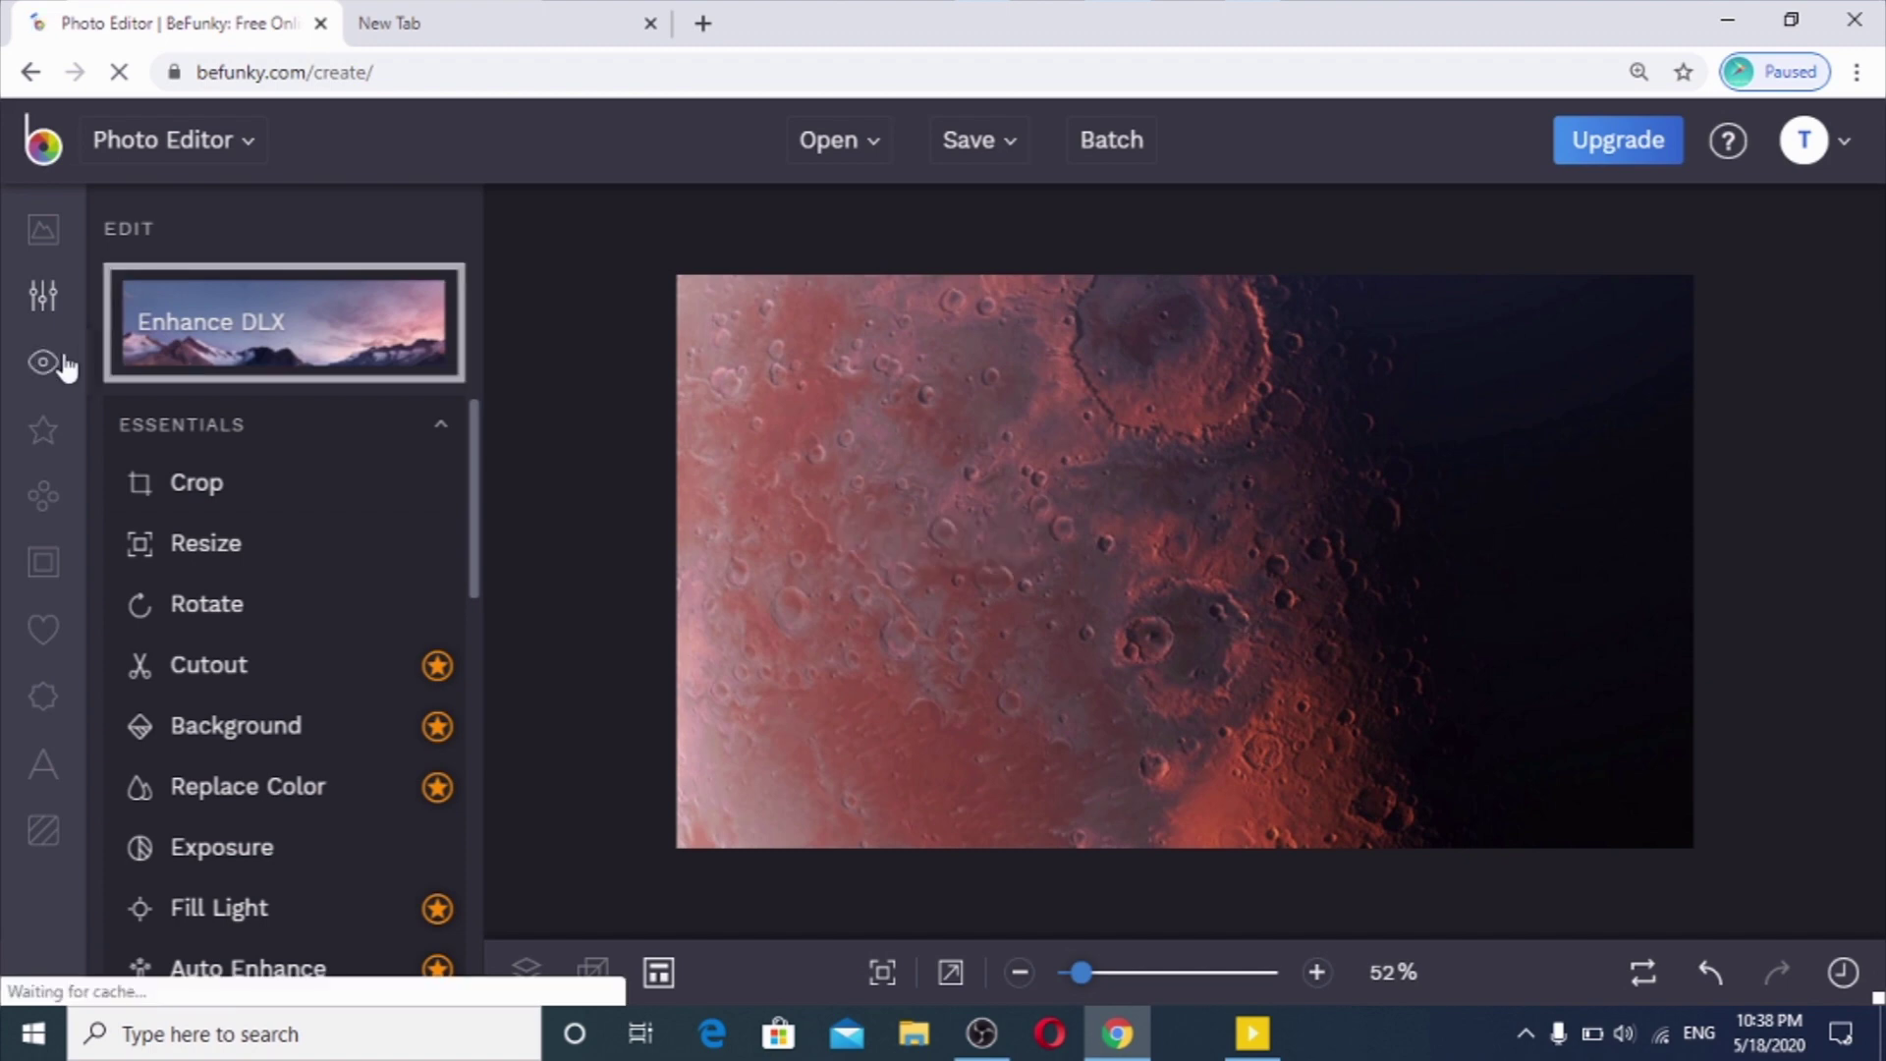
Step: Place the red-sweater photo from the Image Manager at the canvas's upper-left corner and enlarge it to the full canvas height
left_click(44, 231)
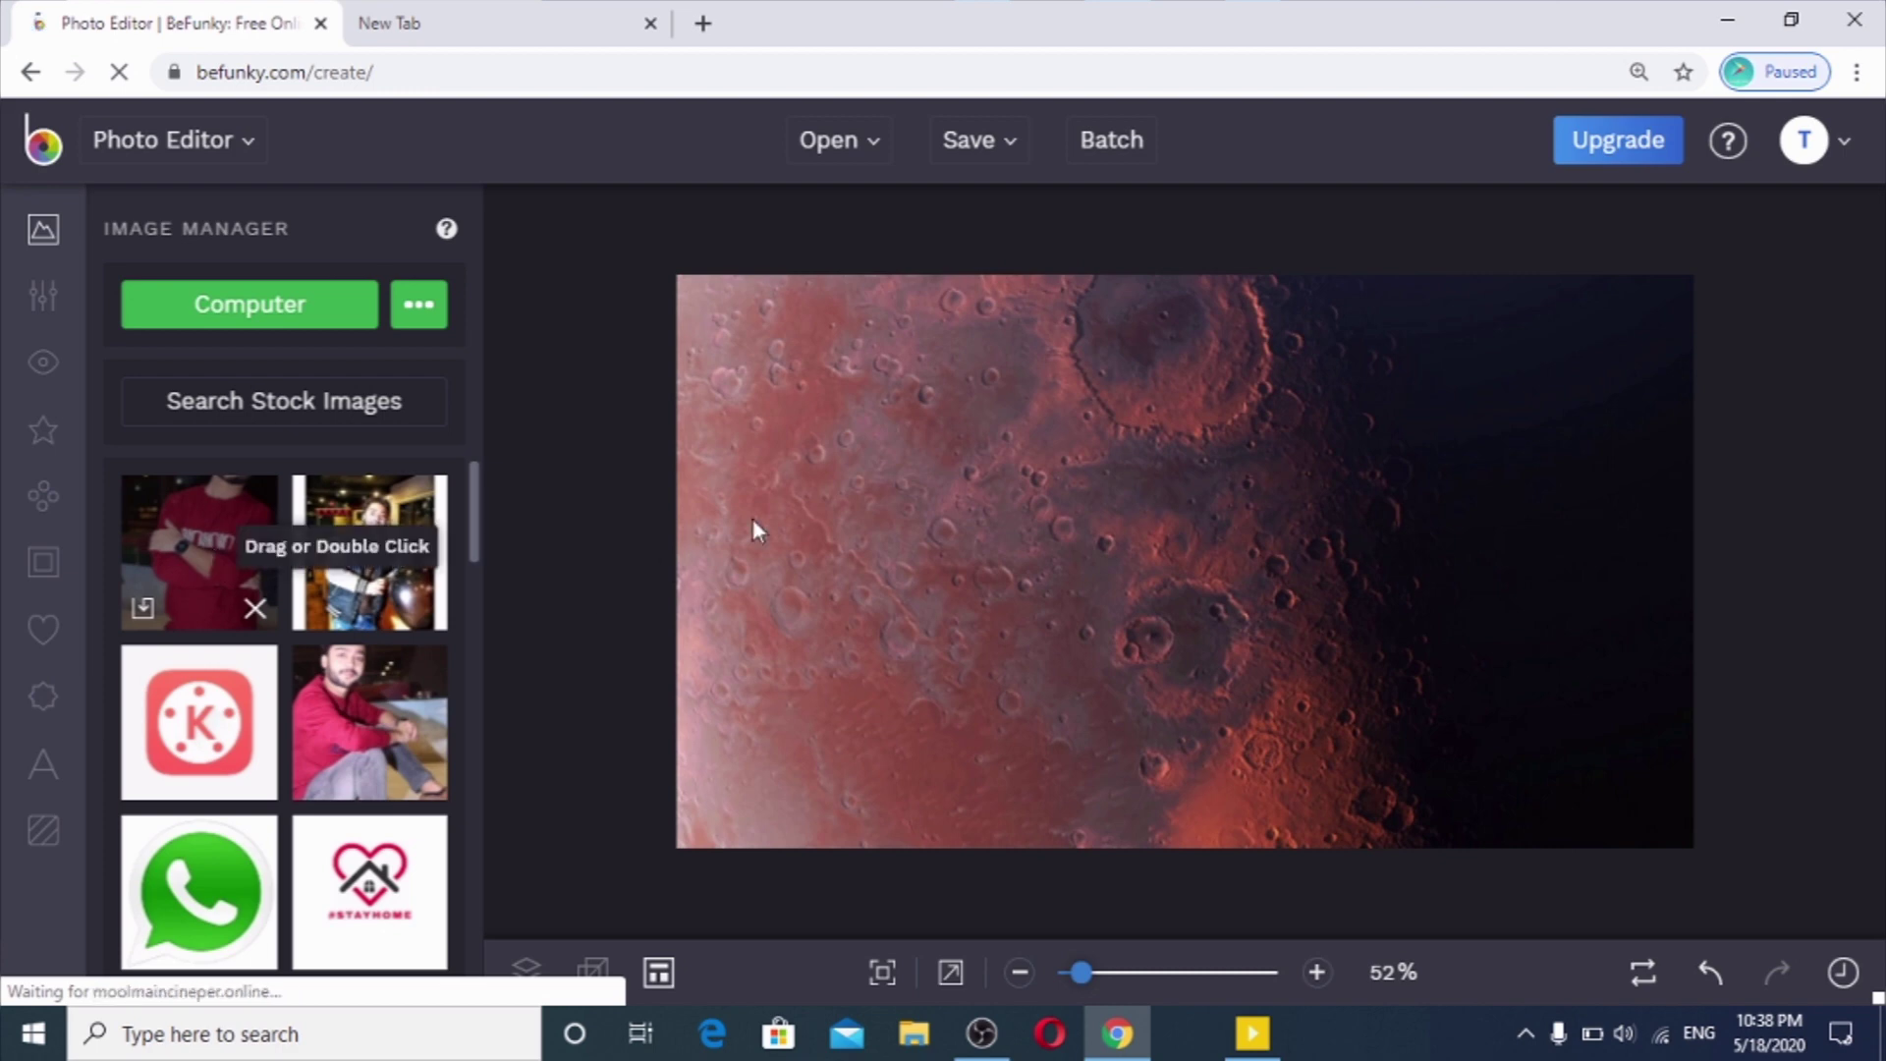
left_click_drag(753, 521, 851, 497)
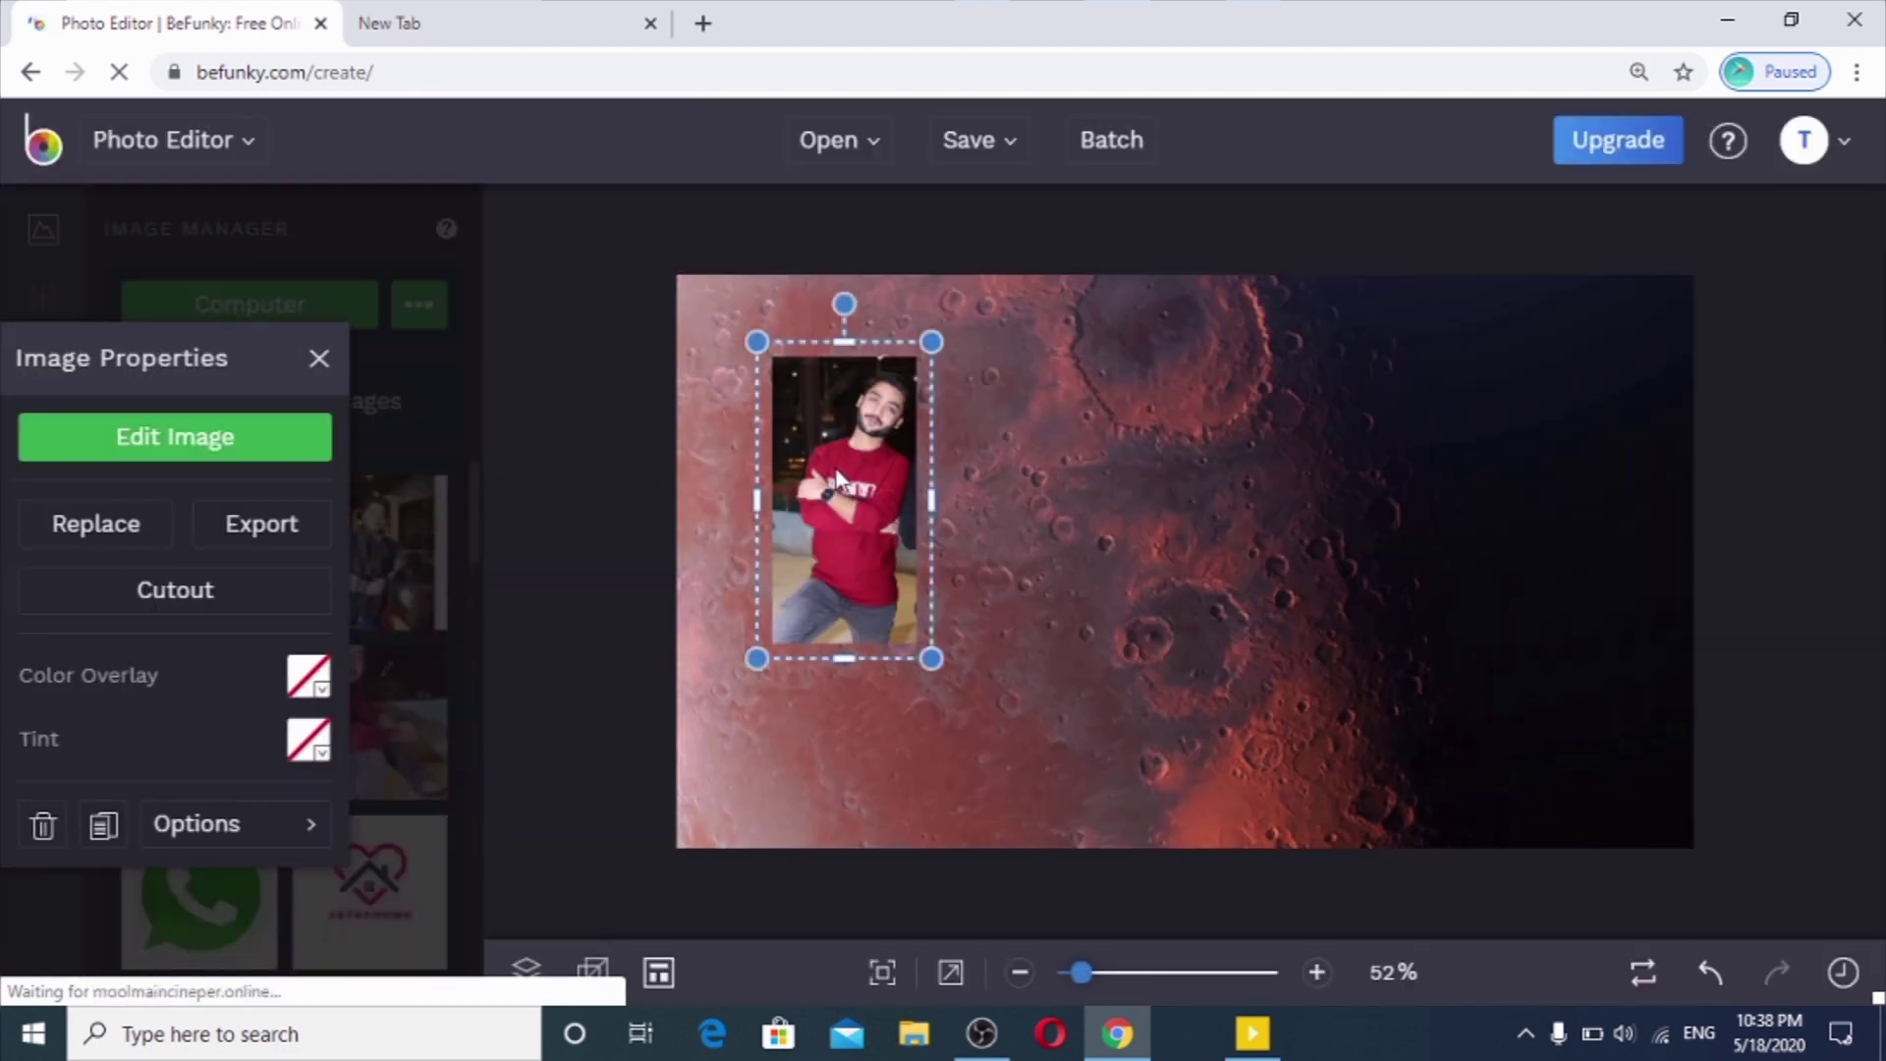
left_click_drag(821, 475, 726, 395)
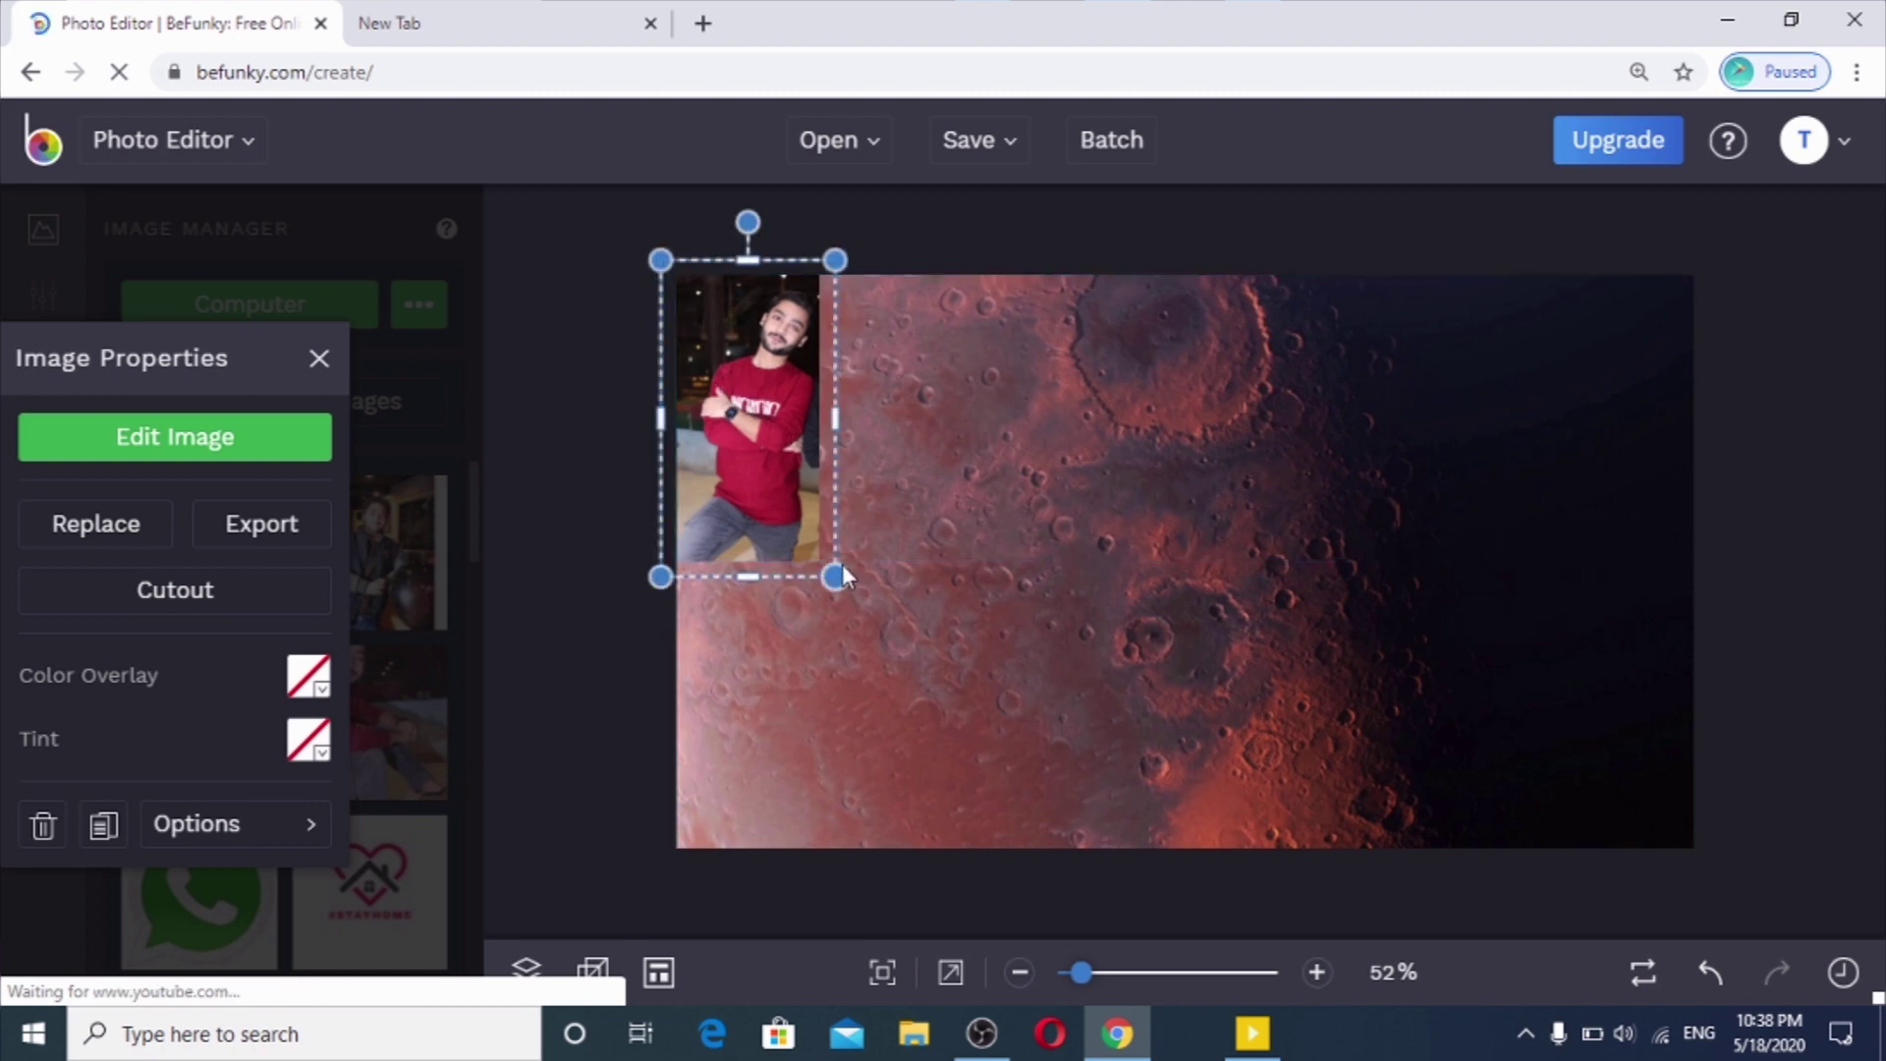
left_click_drag(861, 603, 1040, 834)
left_click(1040, 833)
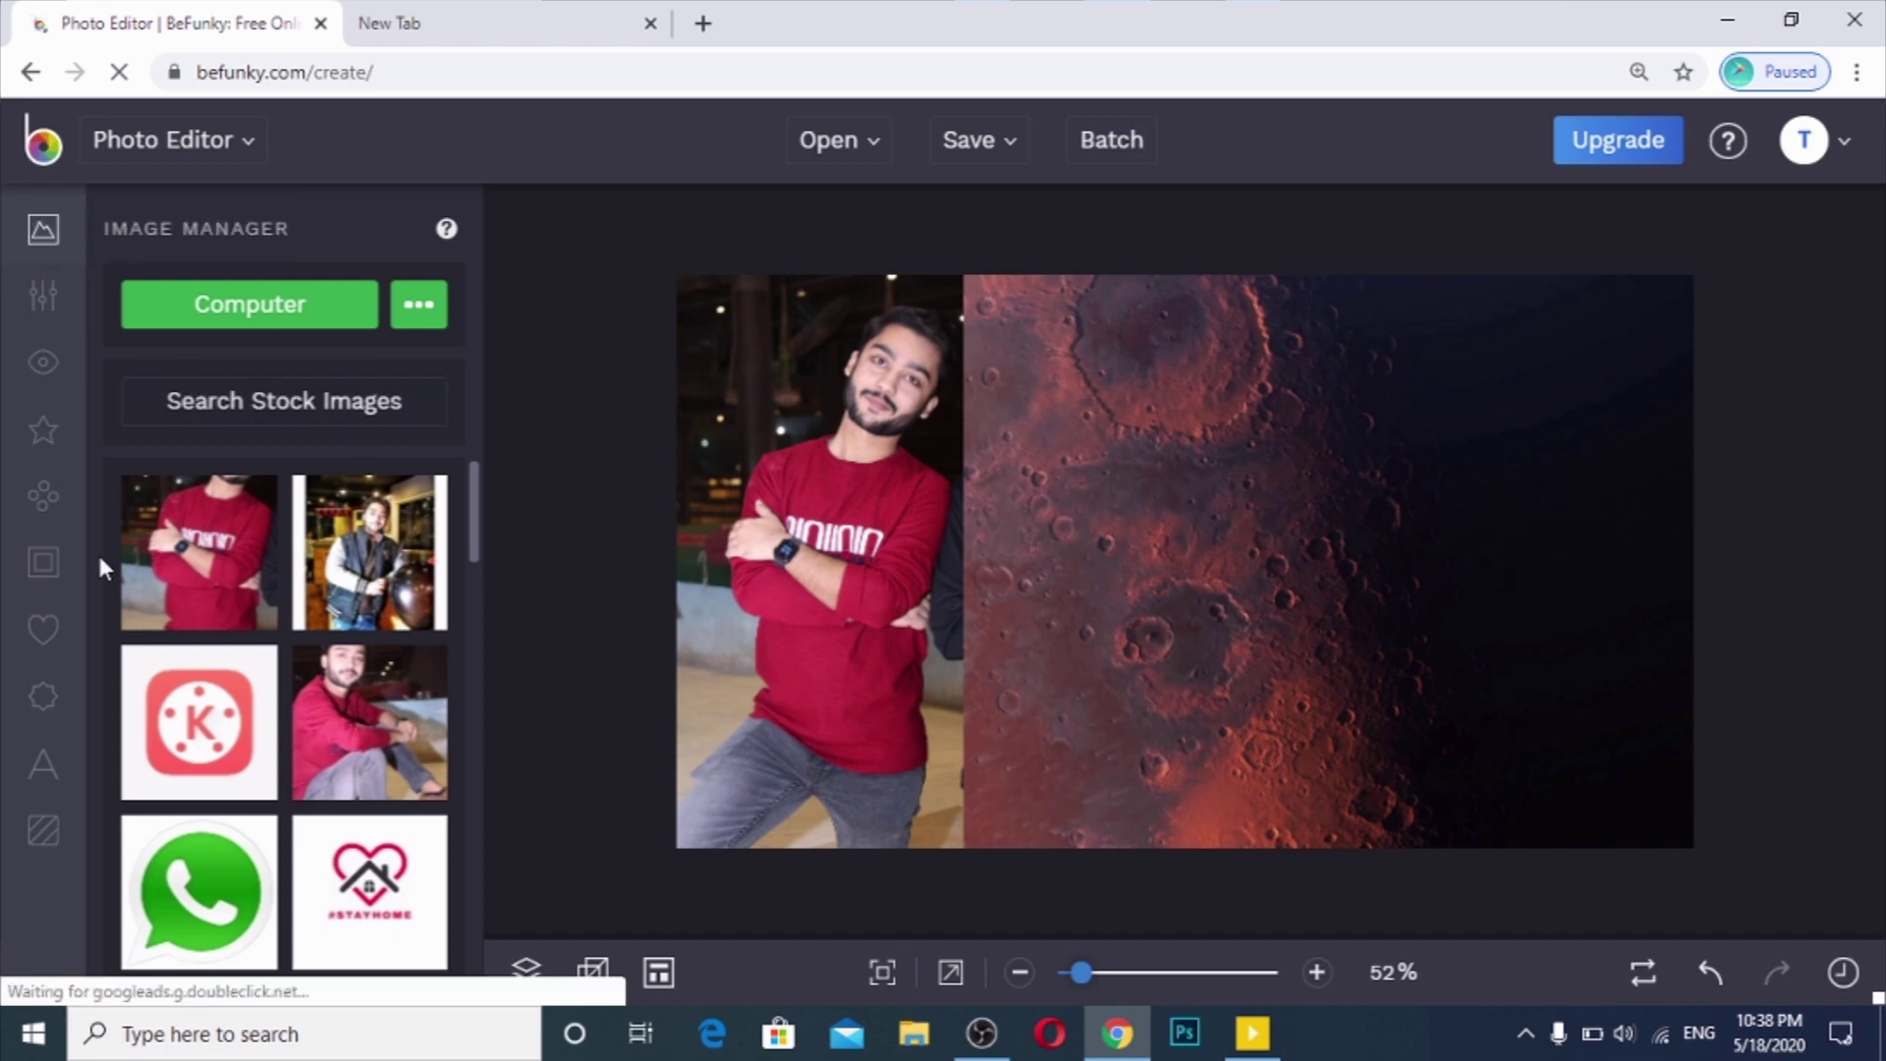
Step: Add a text box and place it over the upper part of the crater background, beside the photo
left_click(42, 295)
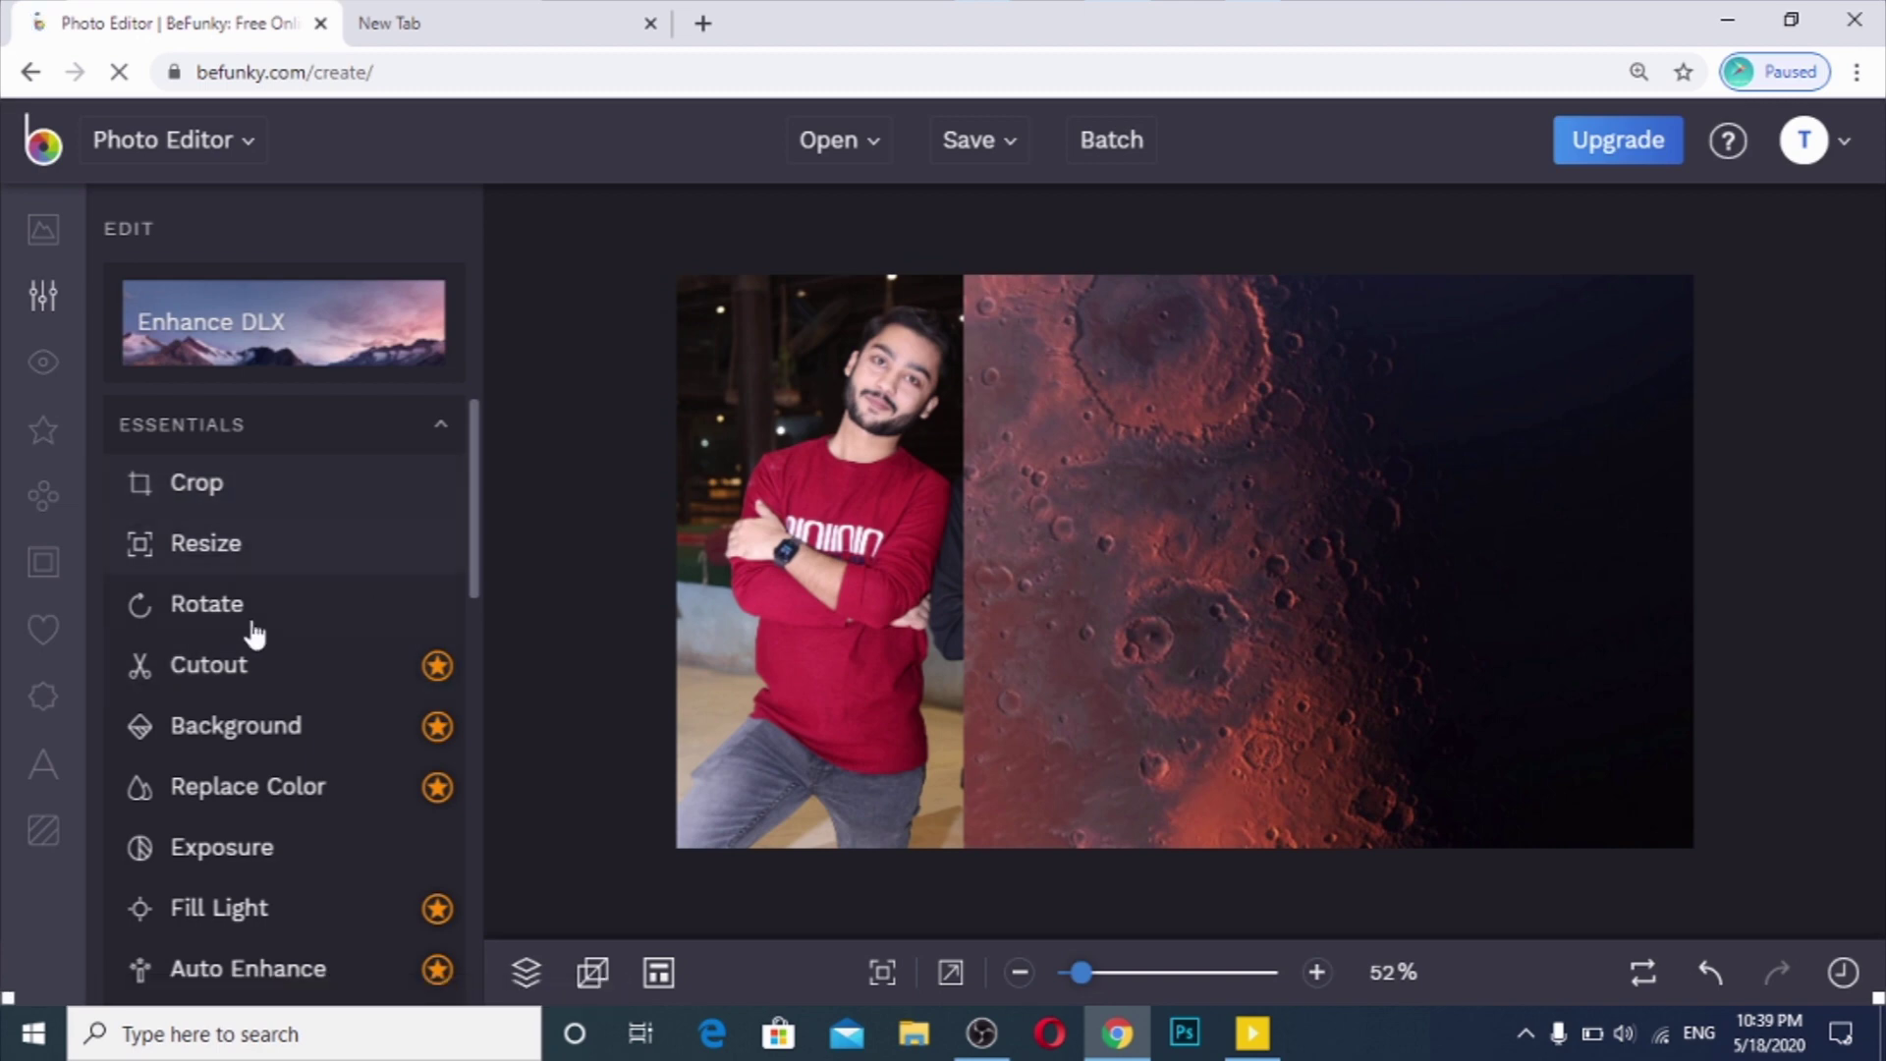
left_click(51, 771)
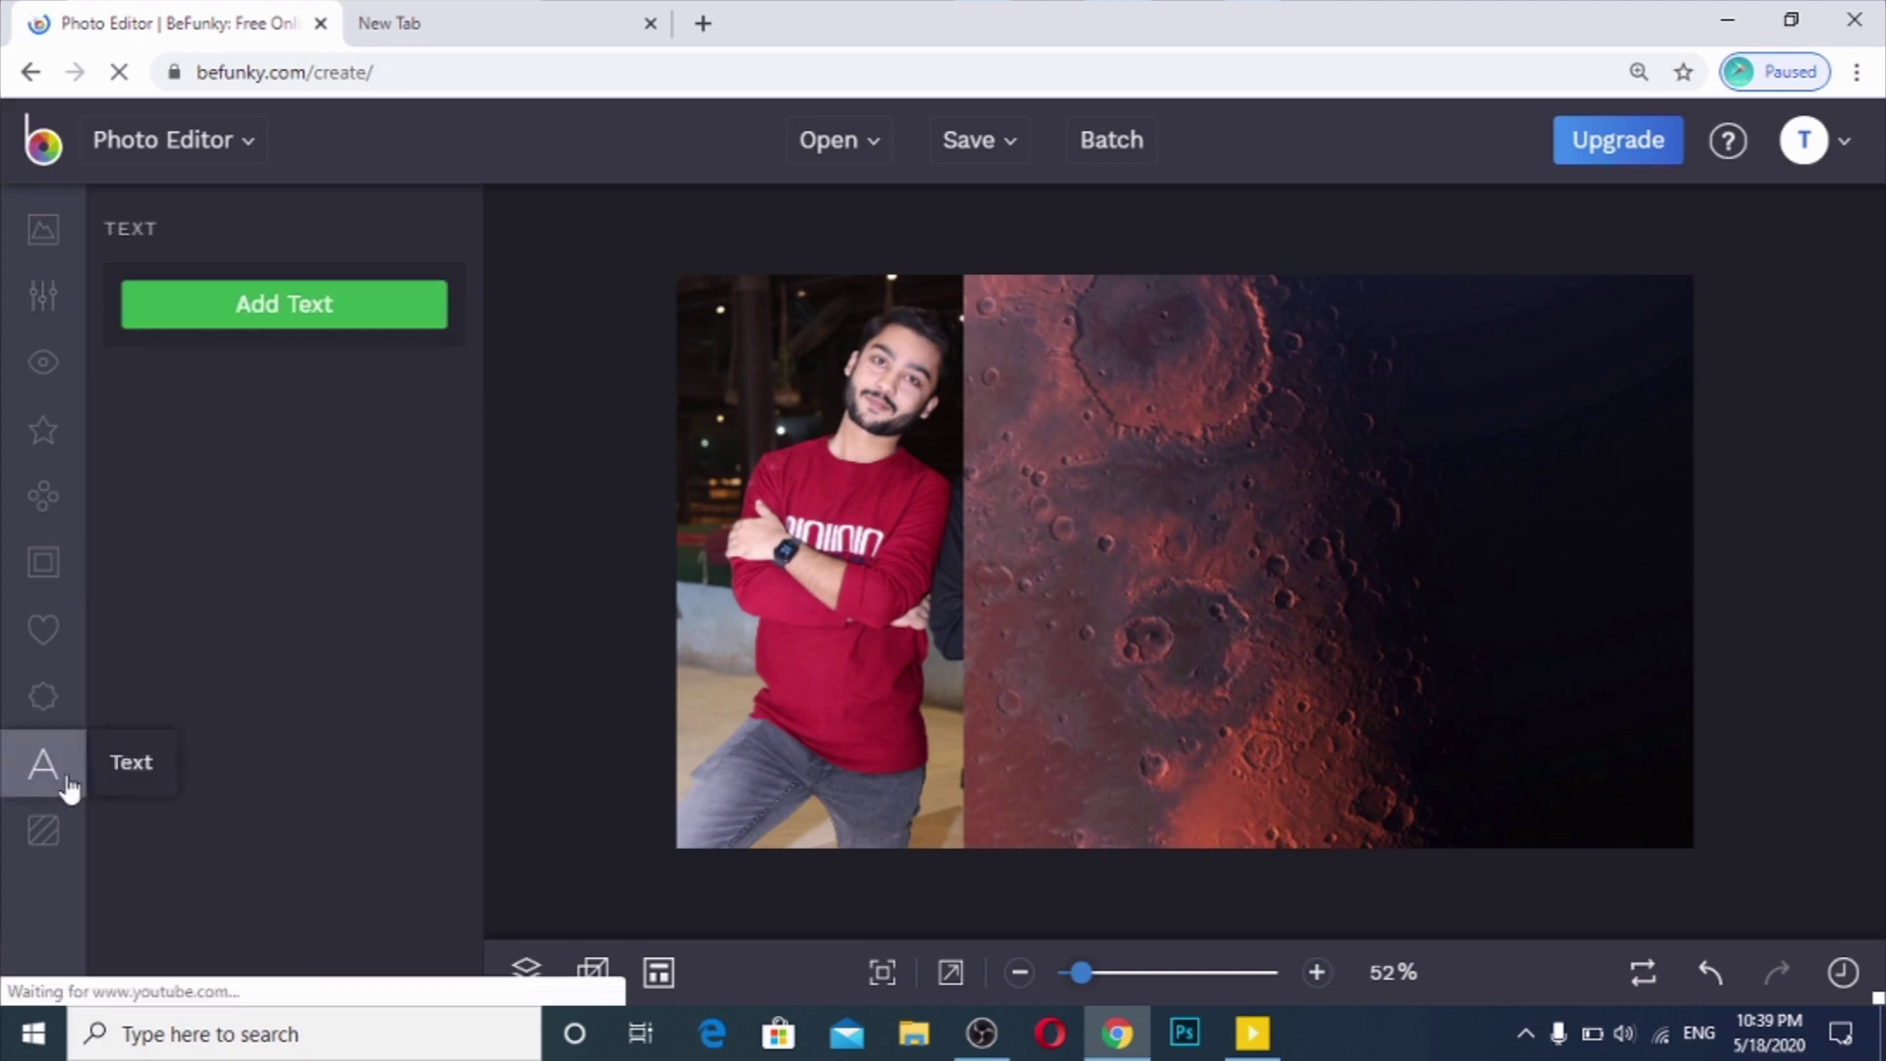
left_click(331, 324)
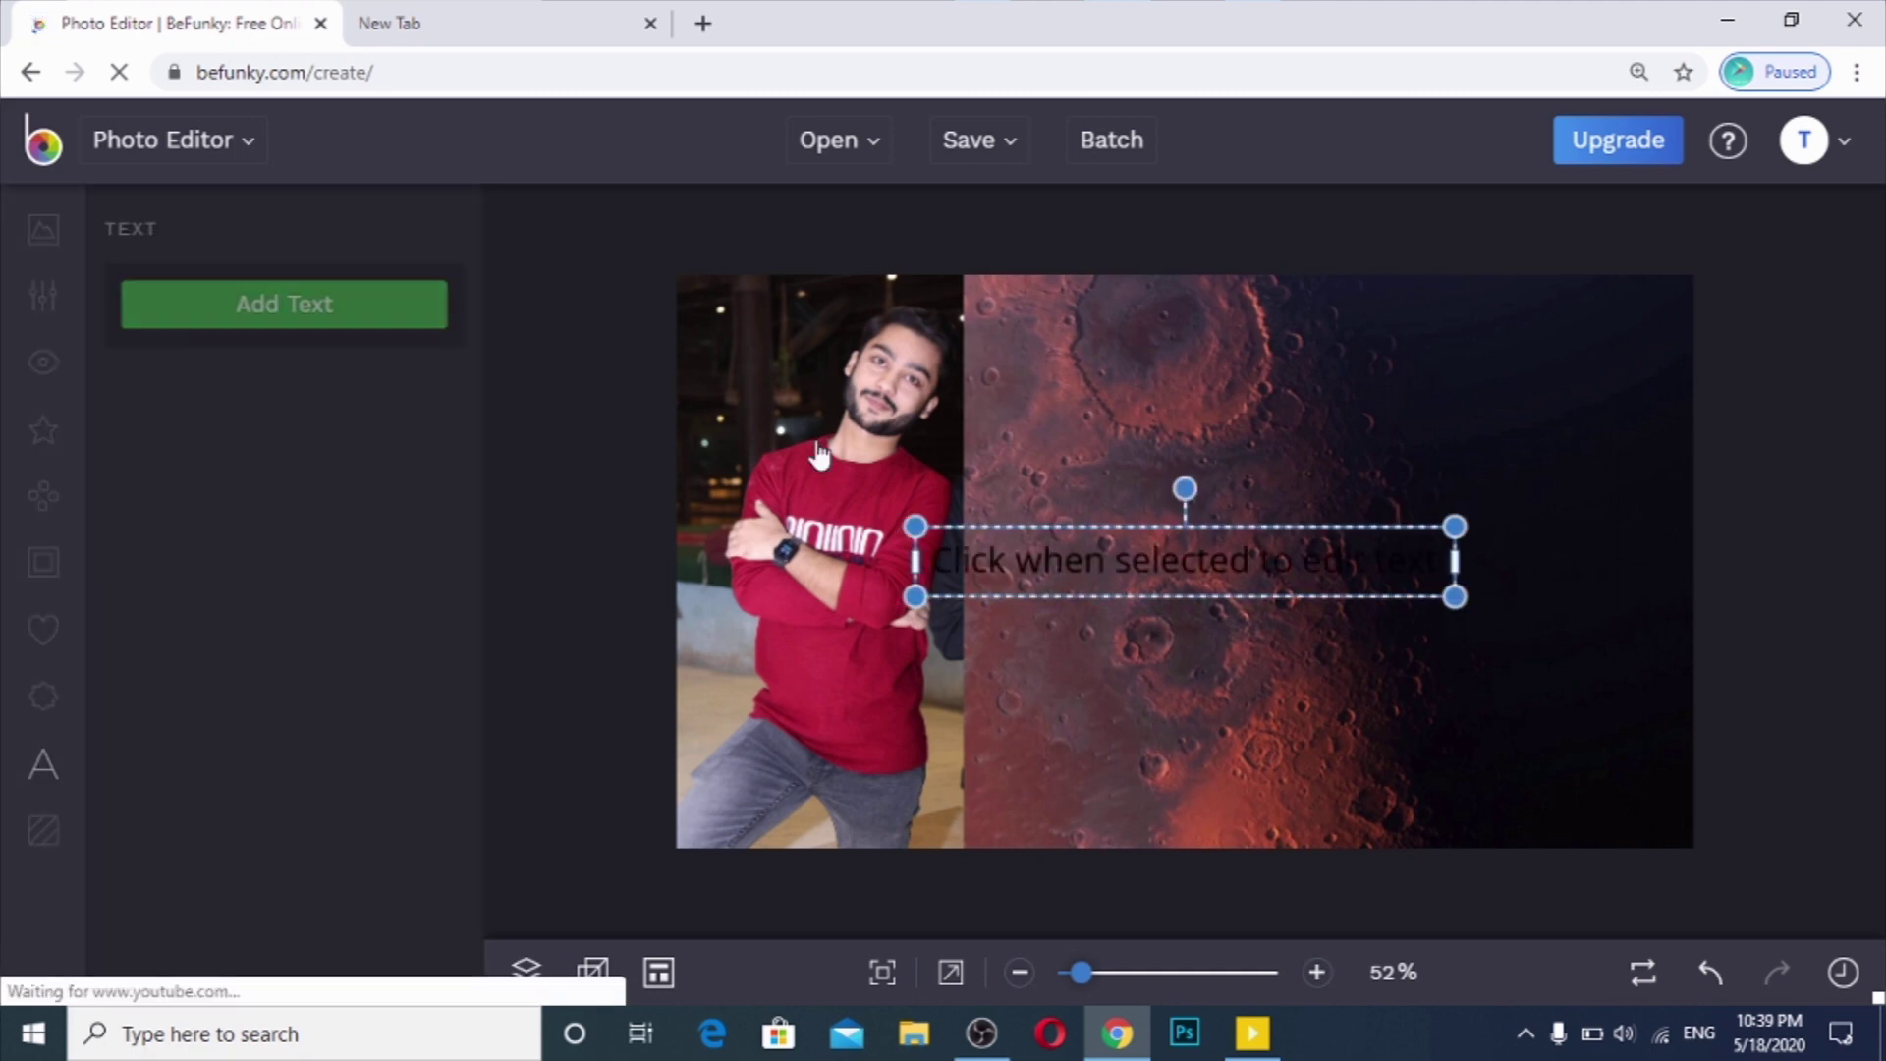
left_click_drag(1110, 586, 1235, 439)
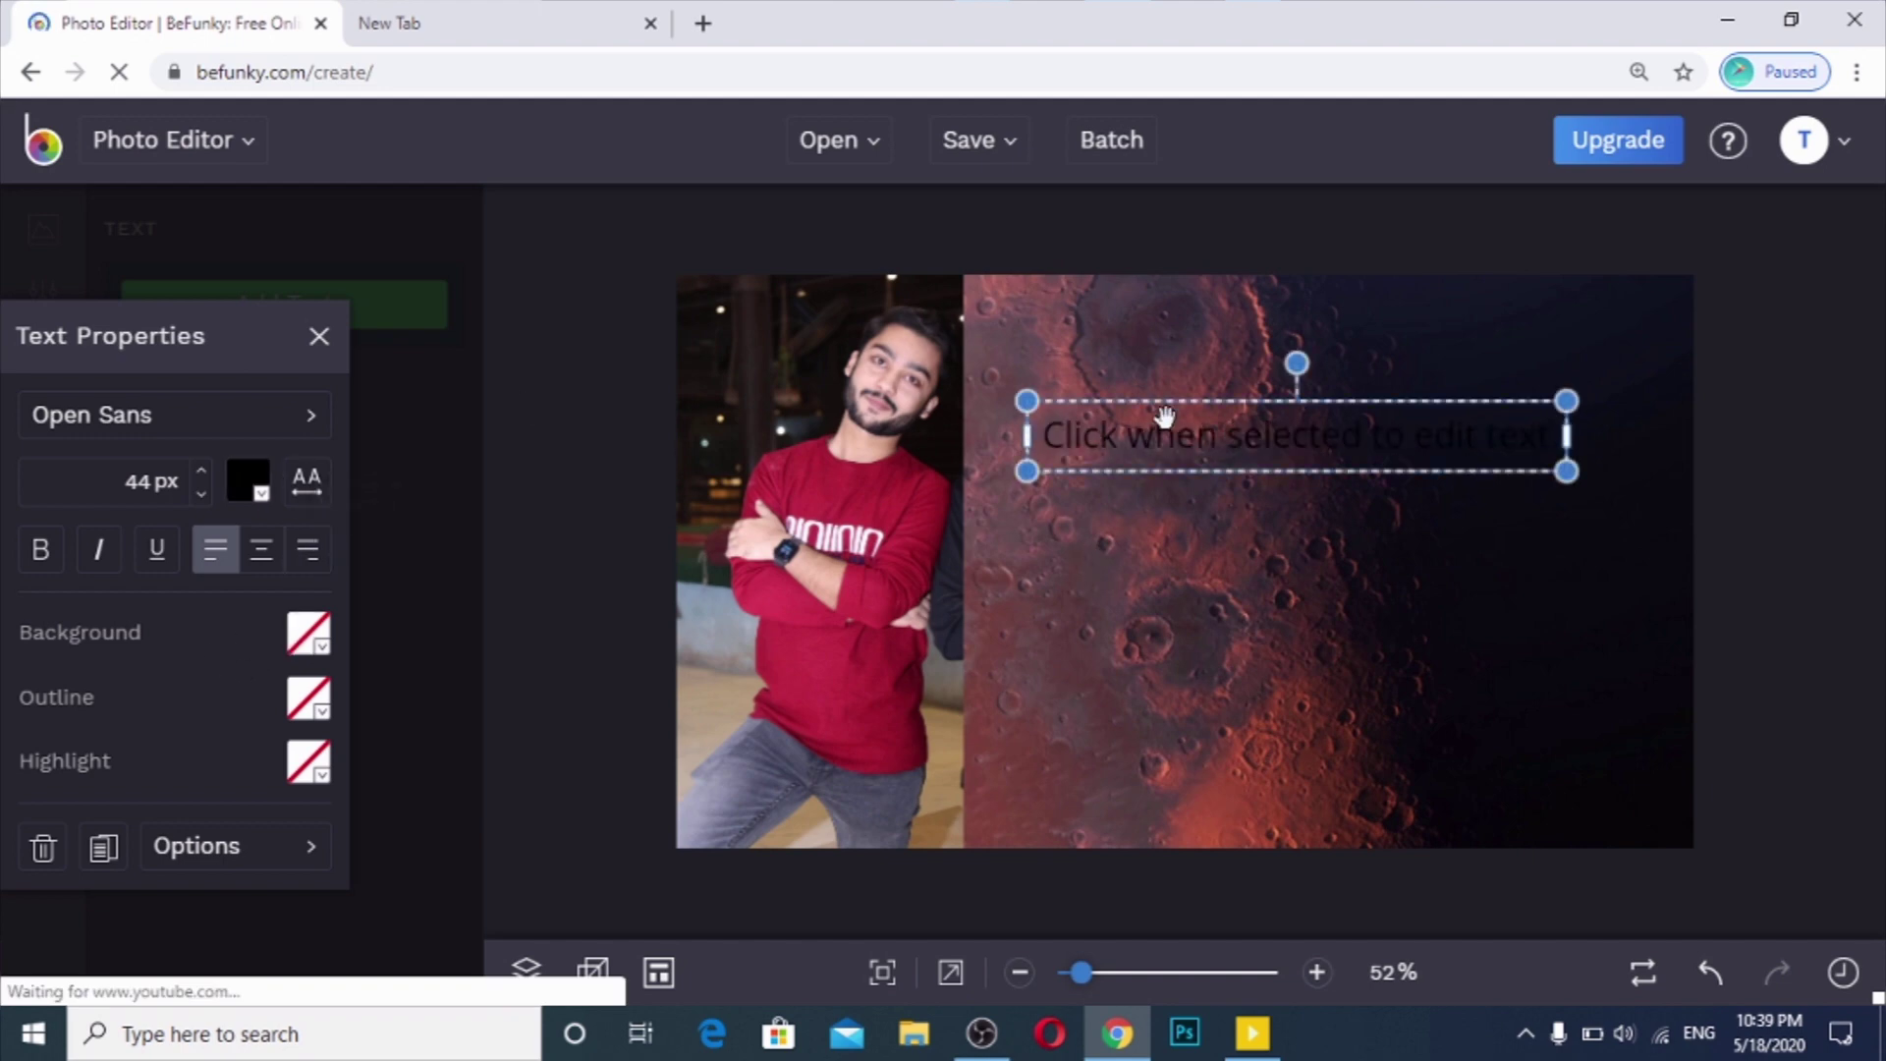
Step: Replace the placeholder text with "MAKE PROFESSIONAL" and narrow the text box to fit the words
left_click(1165, 440)
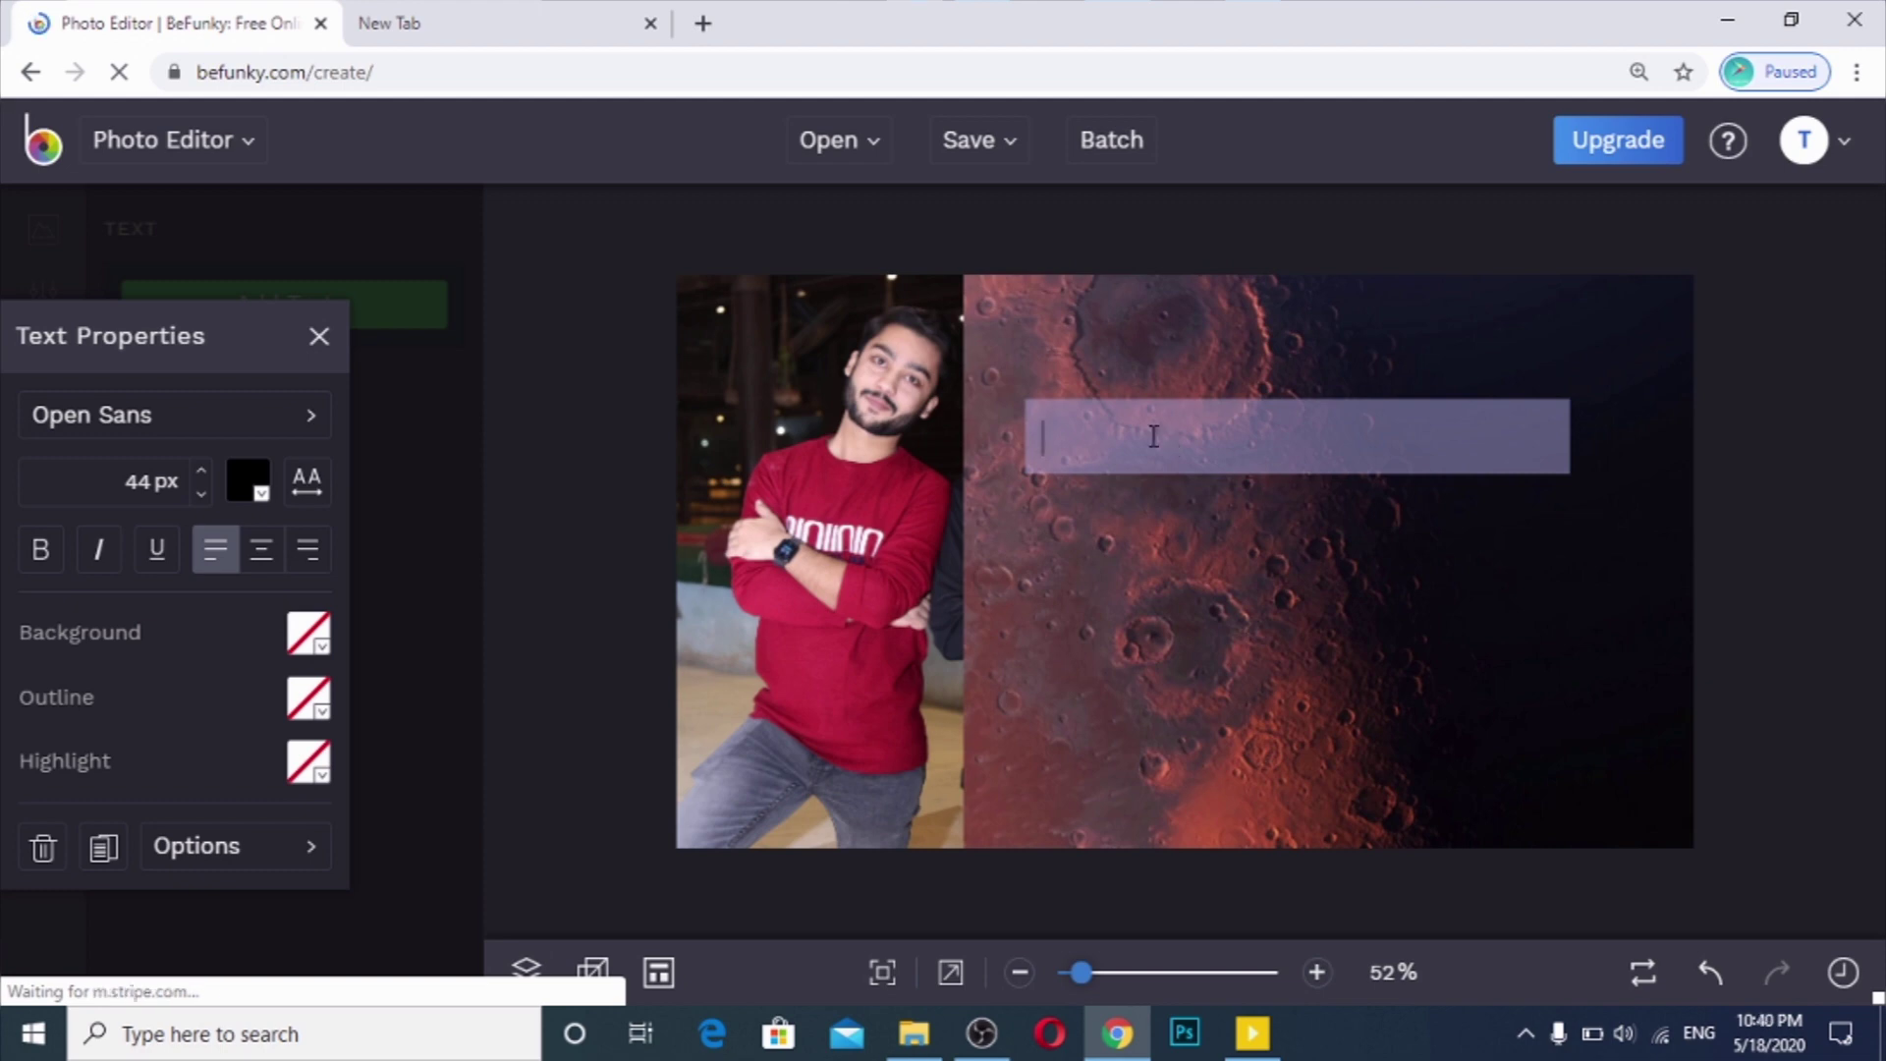
type("MAKE")
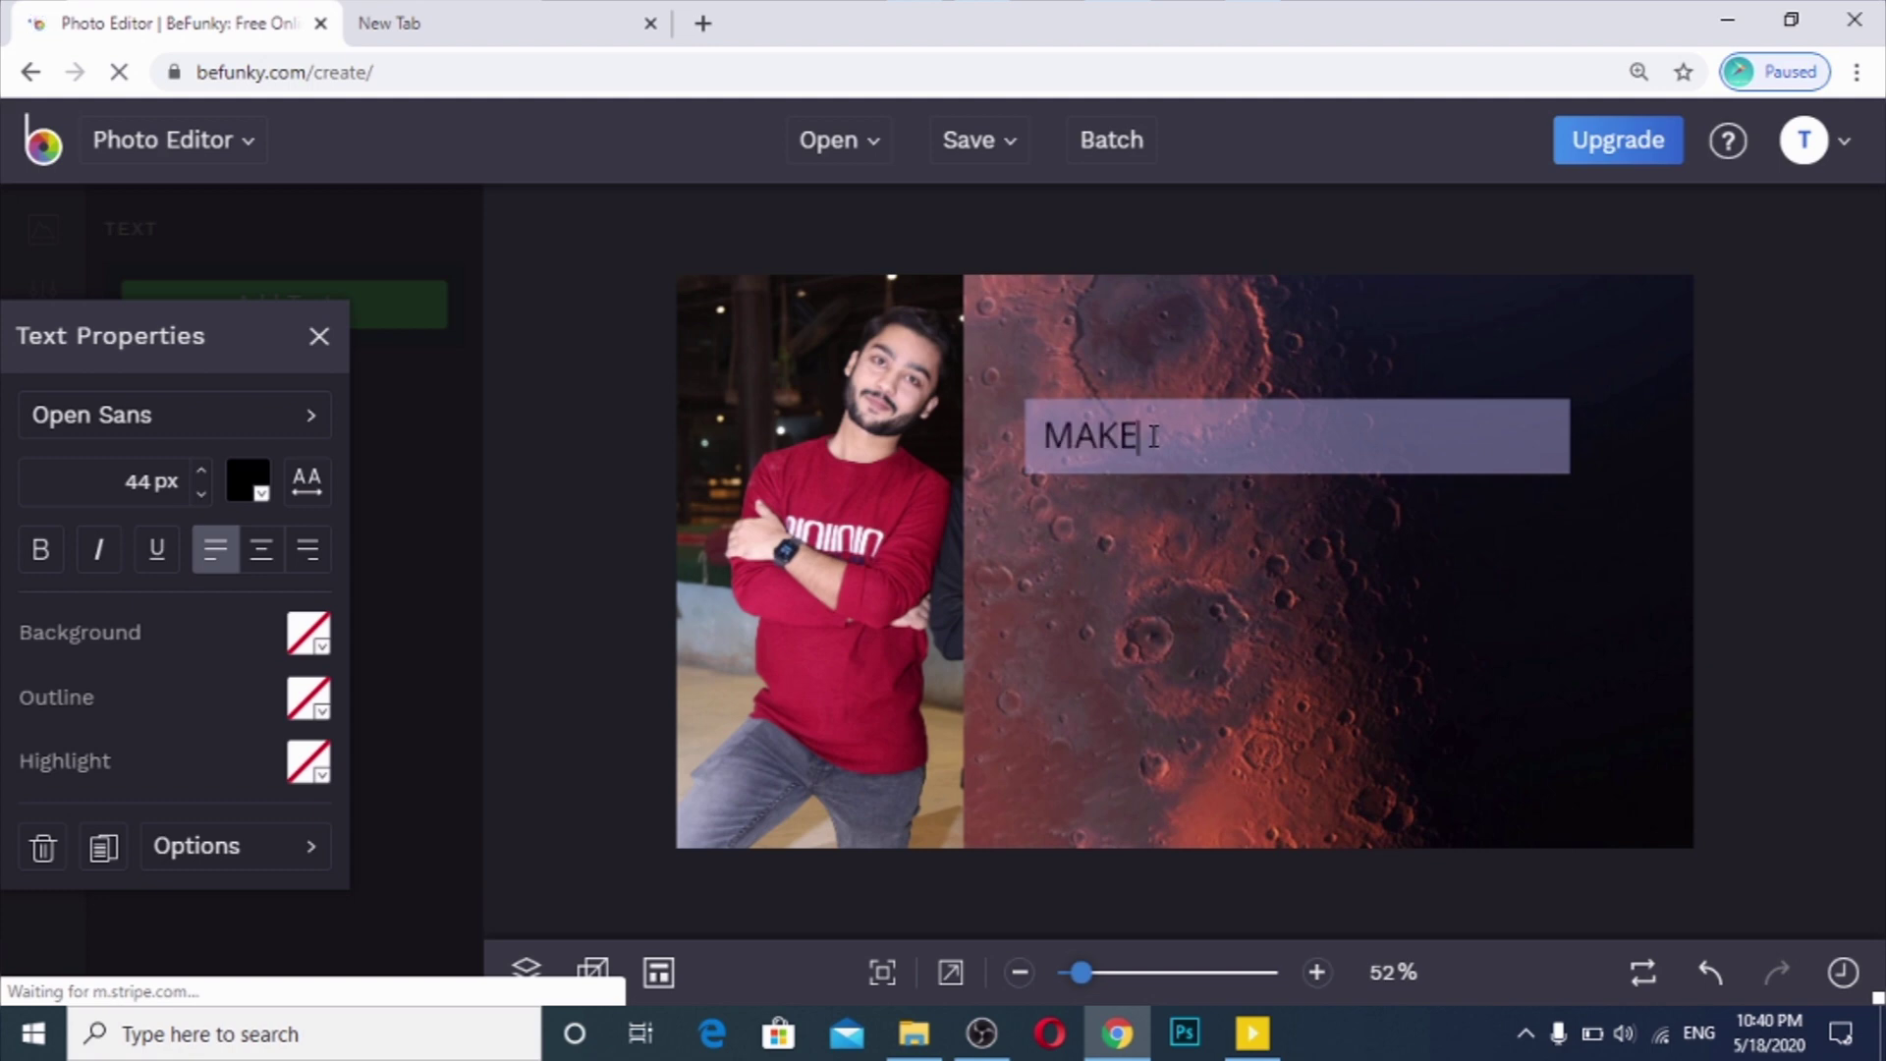
type(" PROFESS")
key("BackSpace")
key("BackSpace")
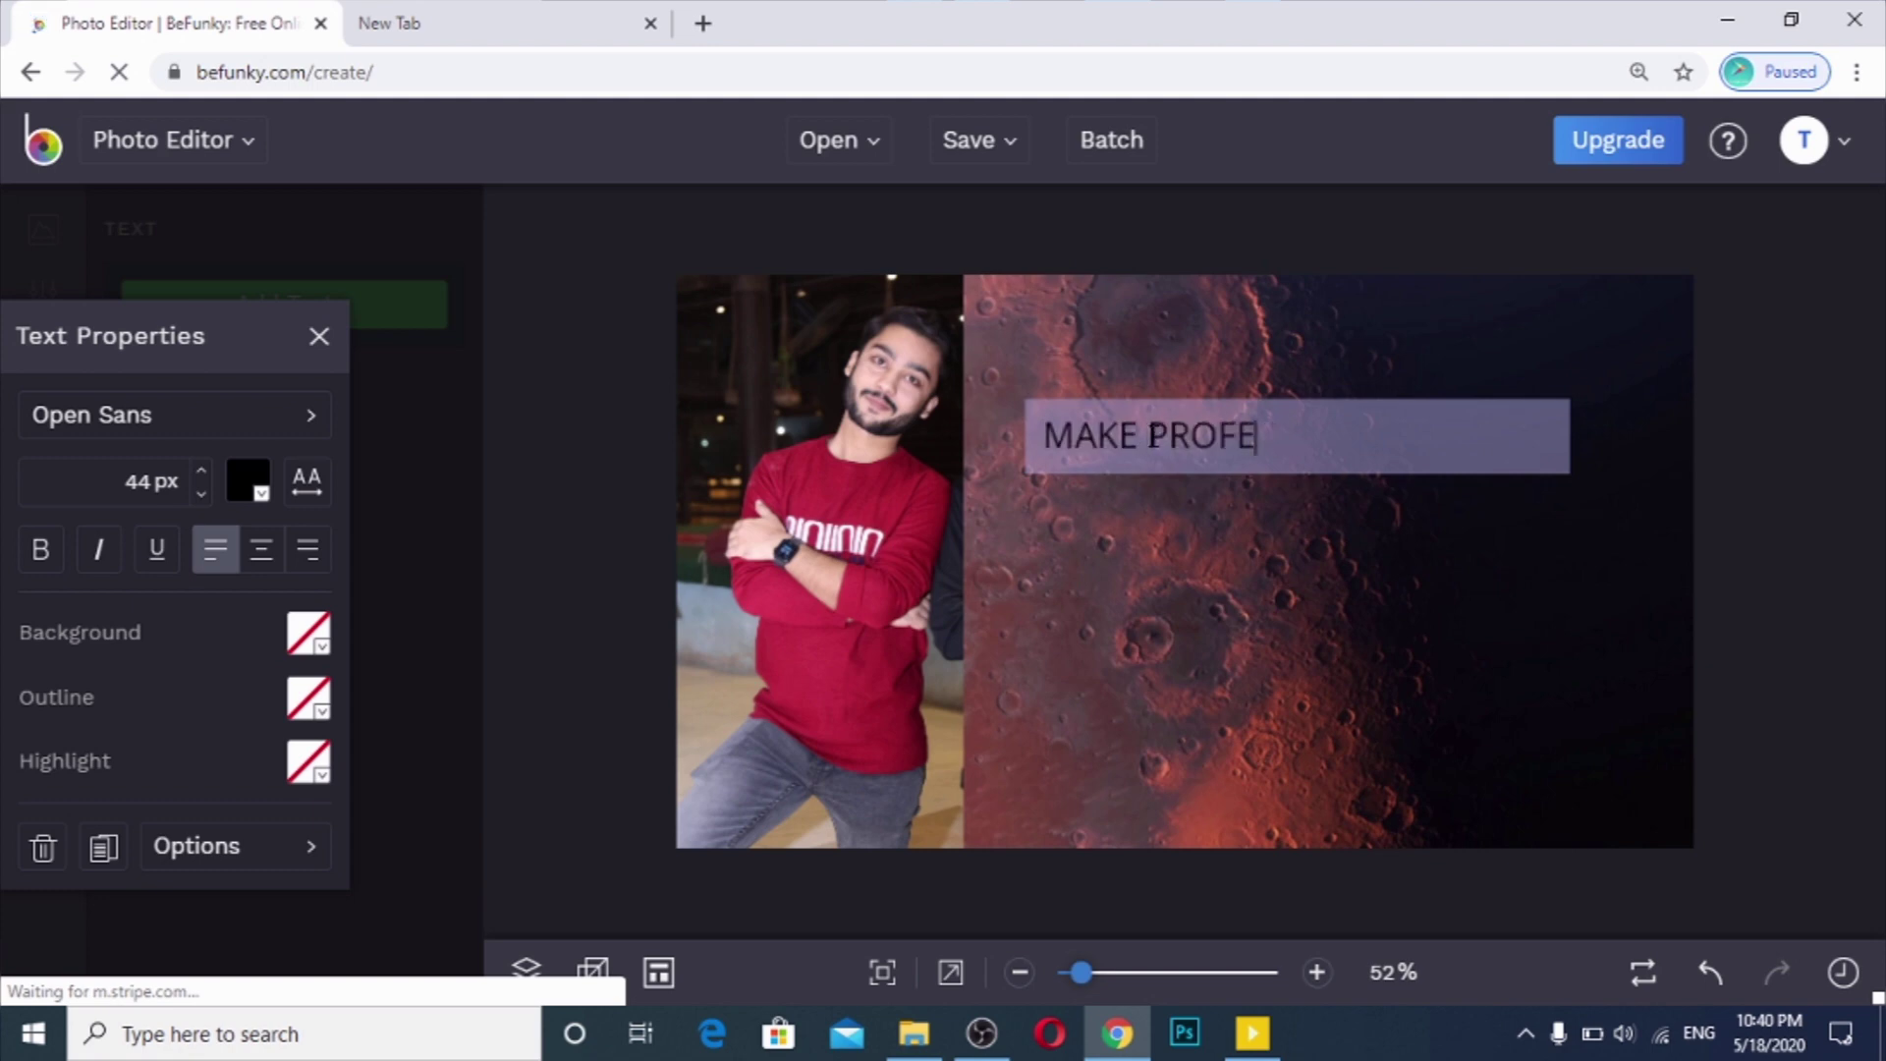
type("SSIONAL")
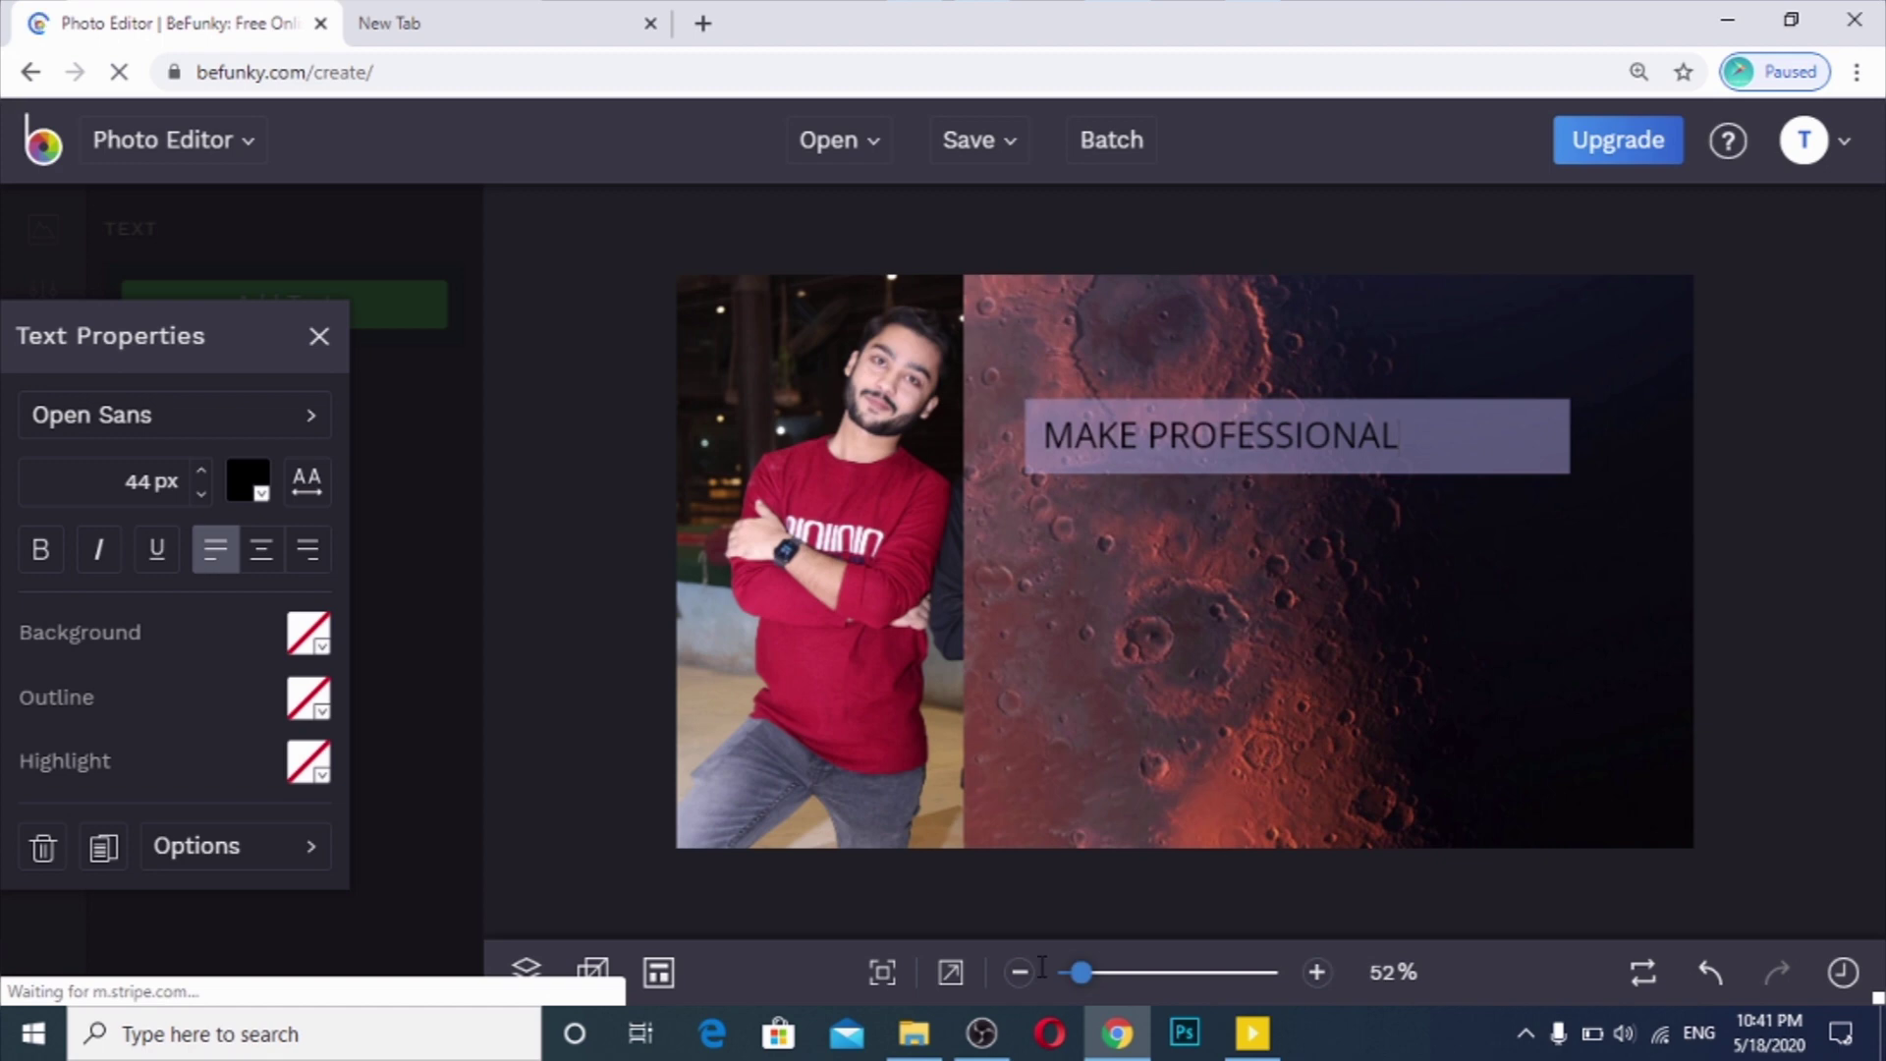
left_click(924, 1040)
left_click(924, 1039)
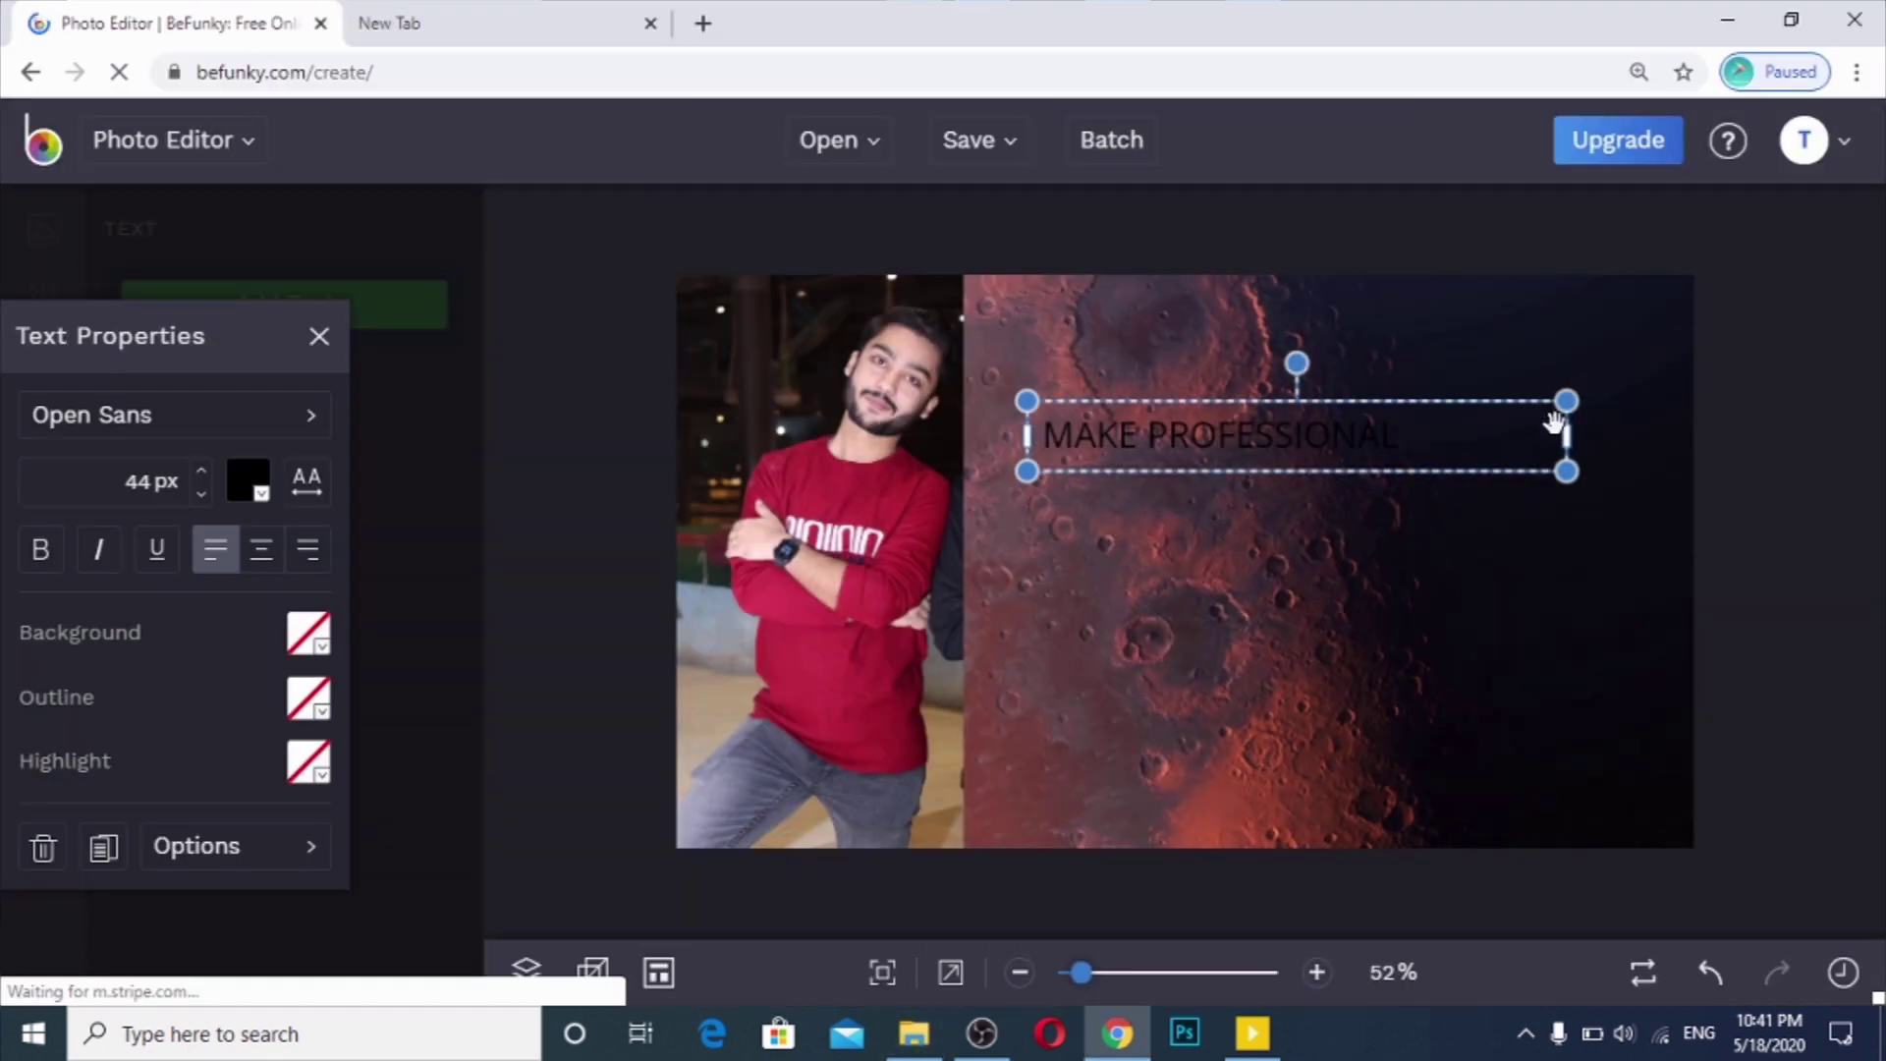
left_click_drag(1568, 436, 1441, 436)
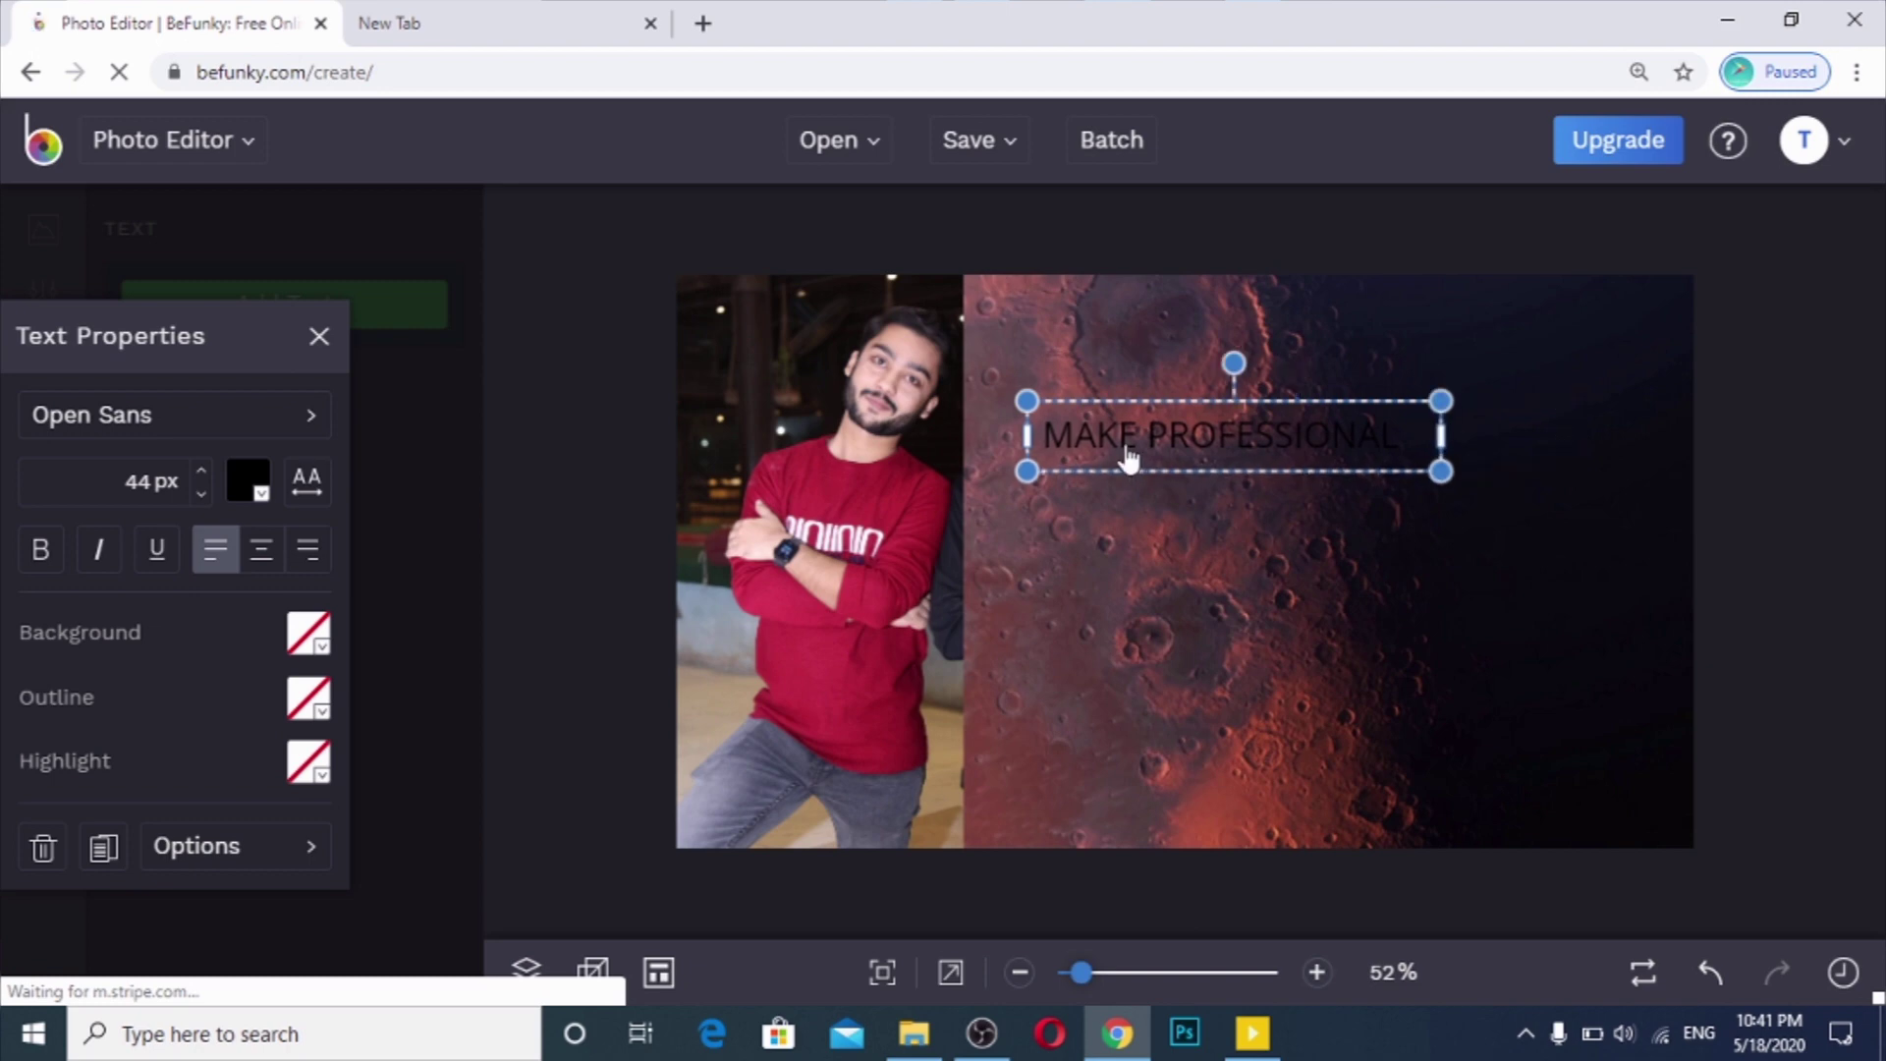
Step: Color the MAKE PROFESSIONAL text near-white and make it bold
left_click(248, 480)
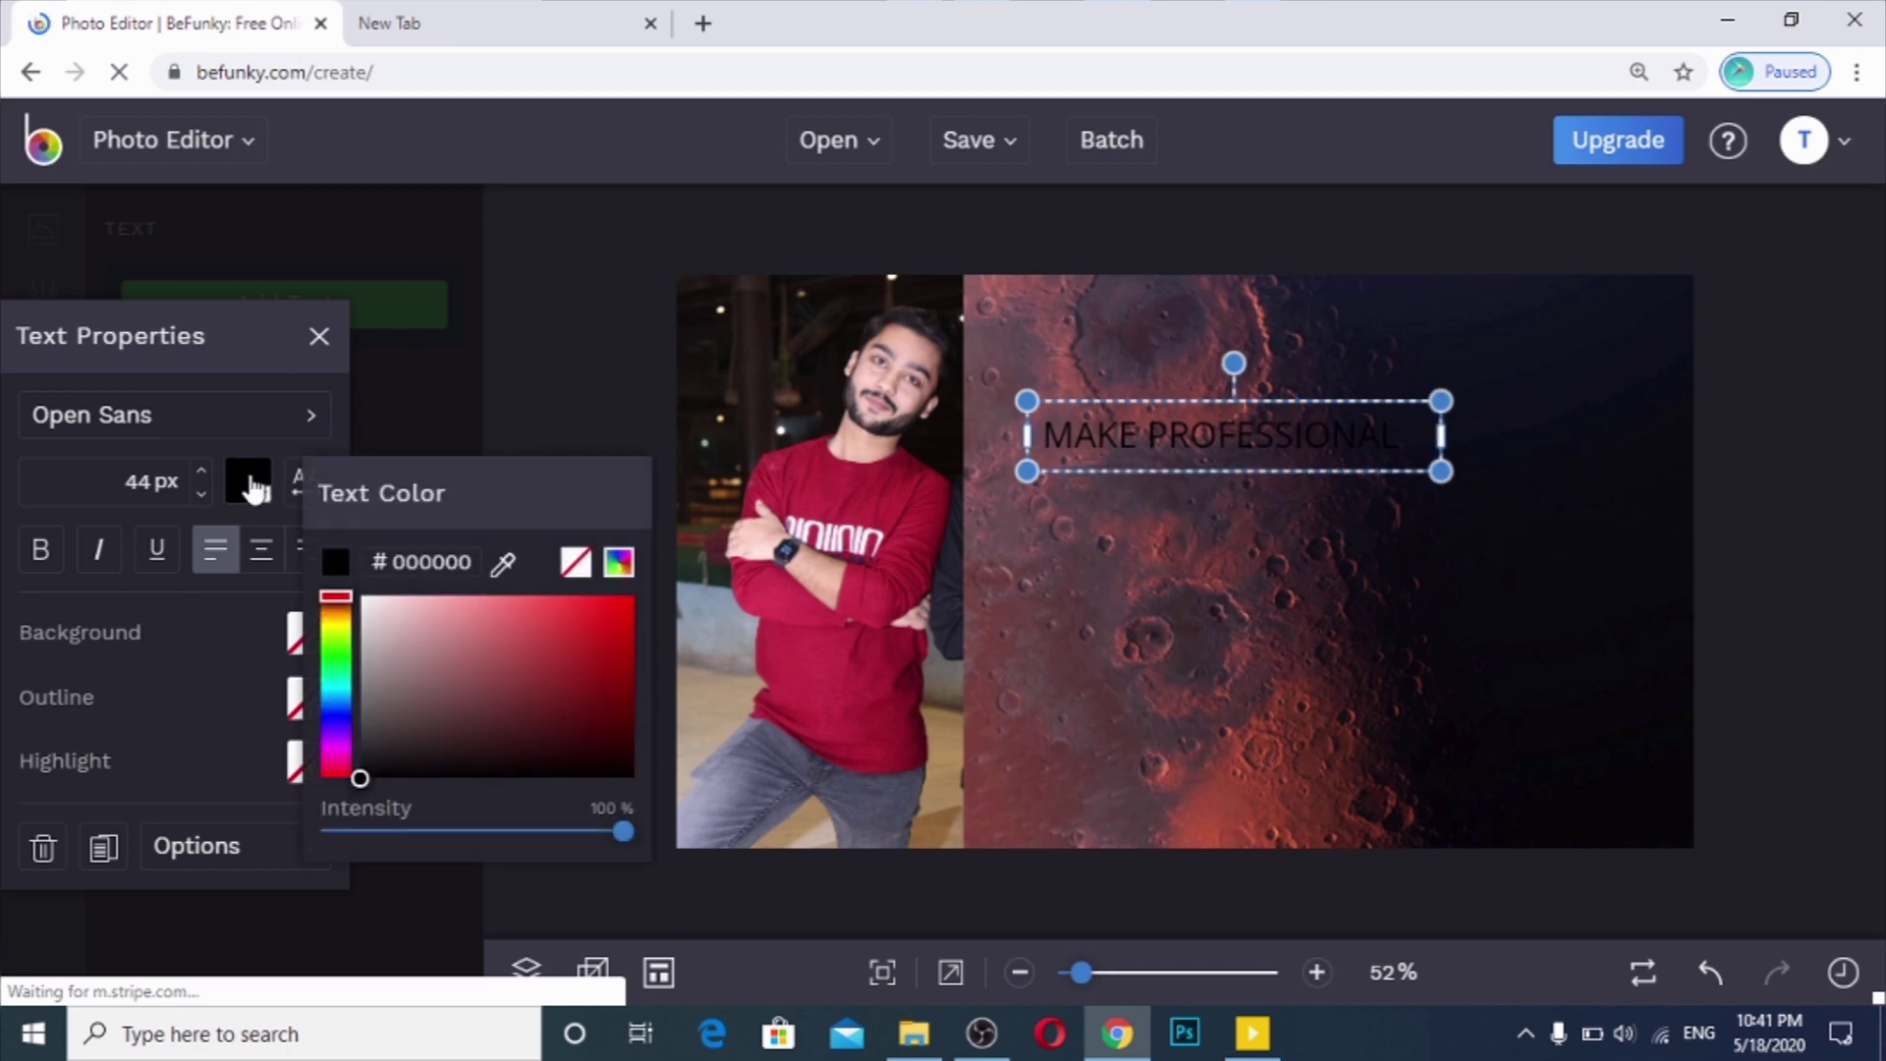
left_click_drag(600, 620, 361, 602)
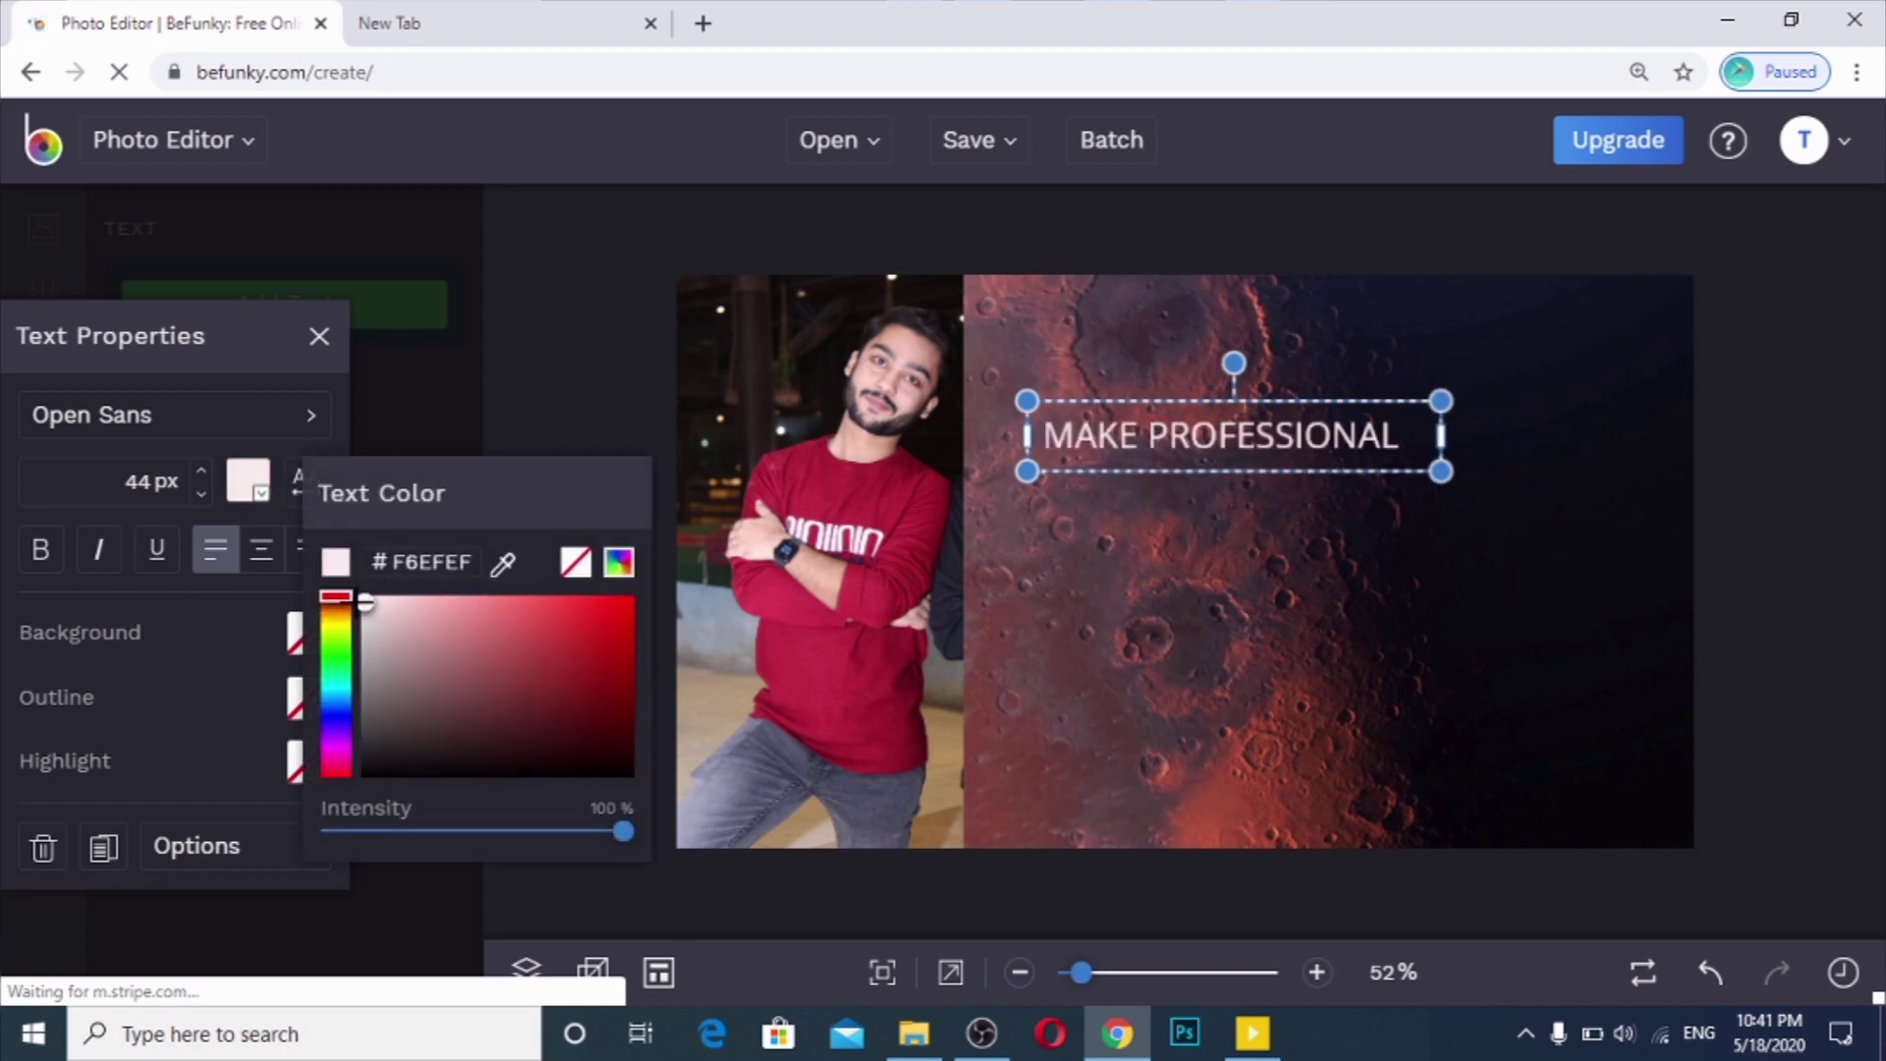
left_click(40, 549)
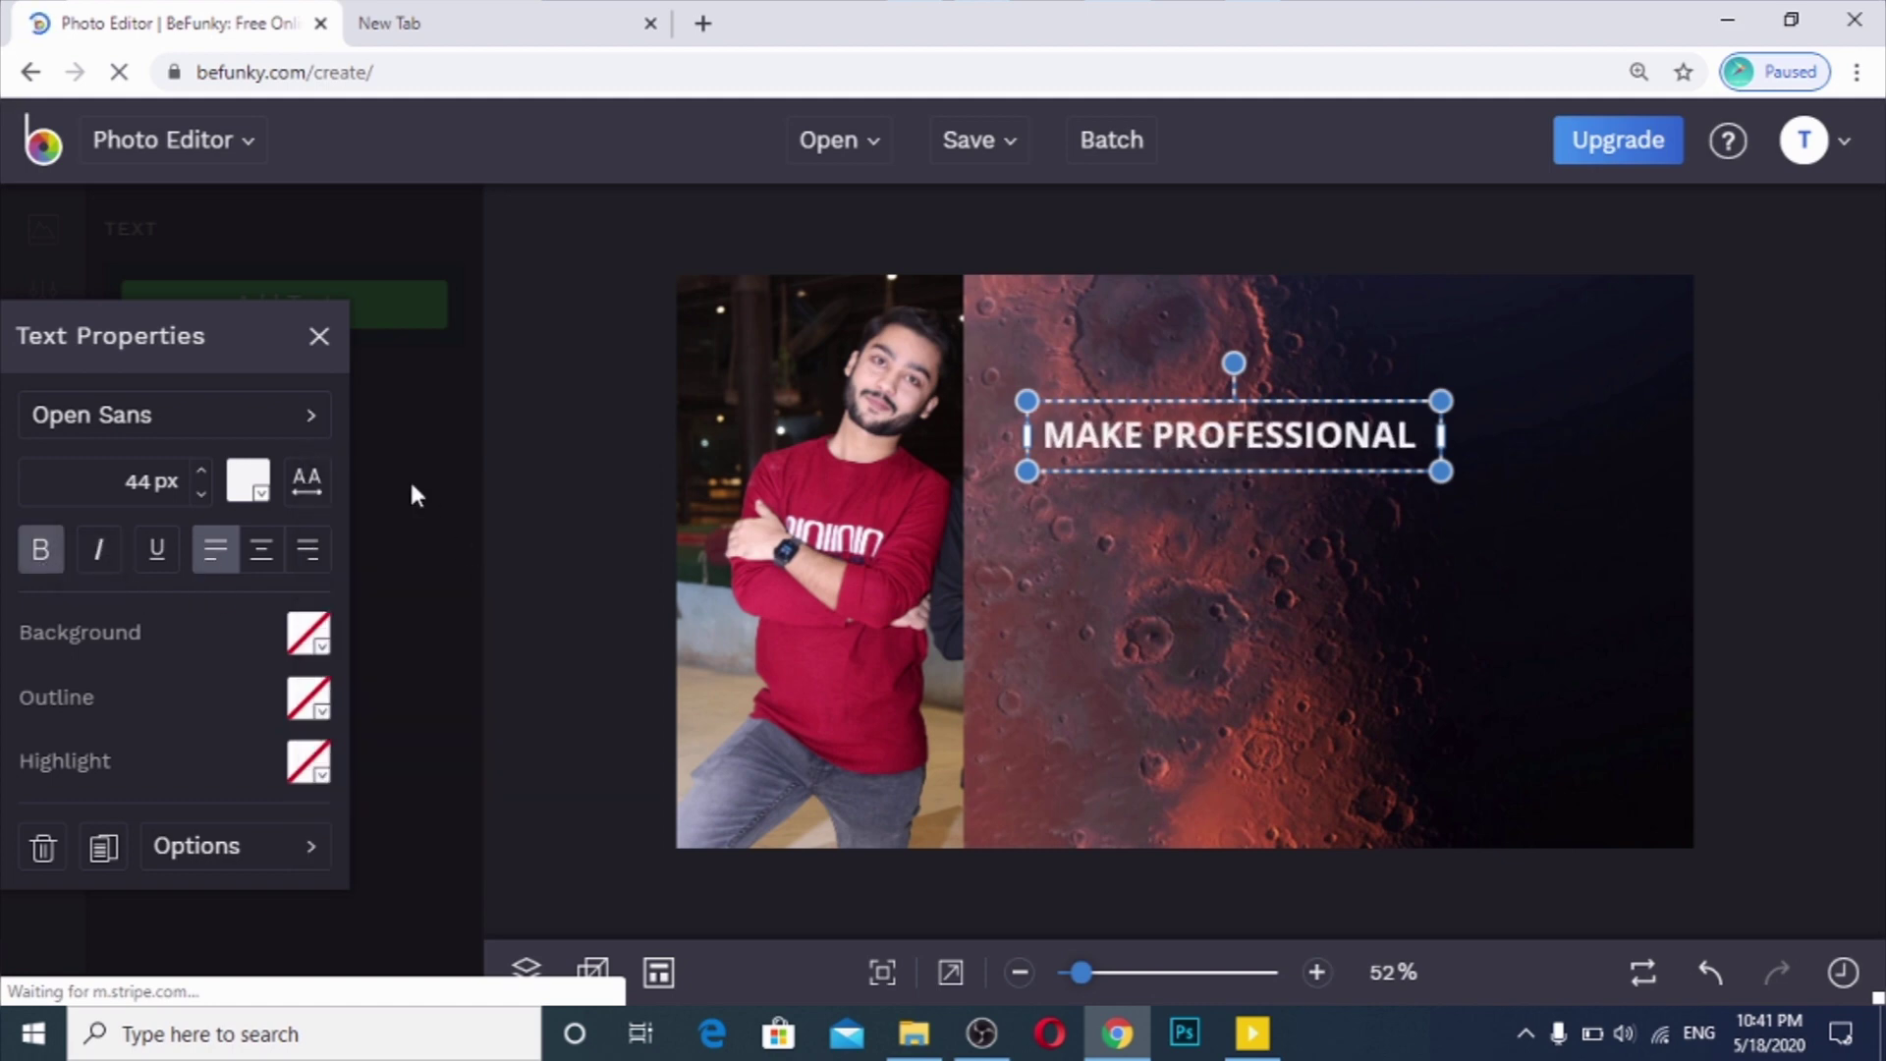
Step: Set the font of the MAKE PROFESSIONAL text to Abhaya Libre
left_click(314, 417)
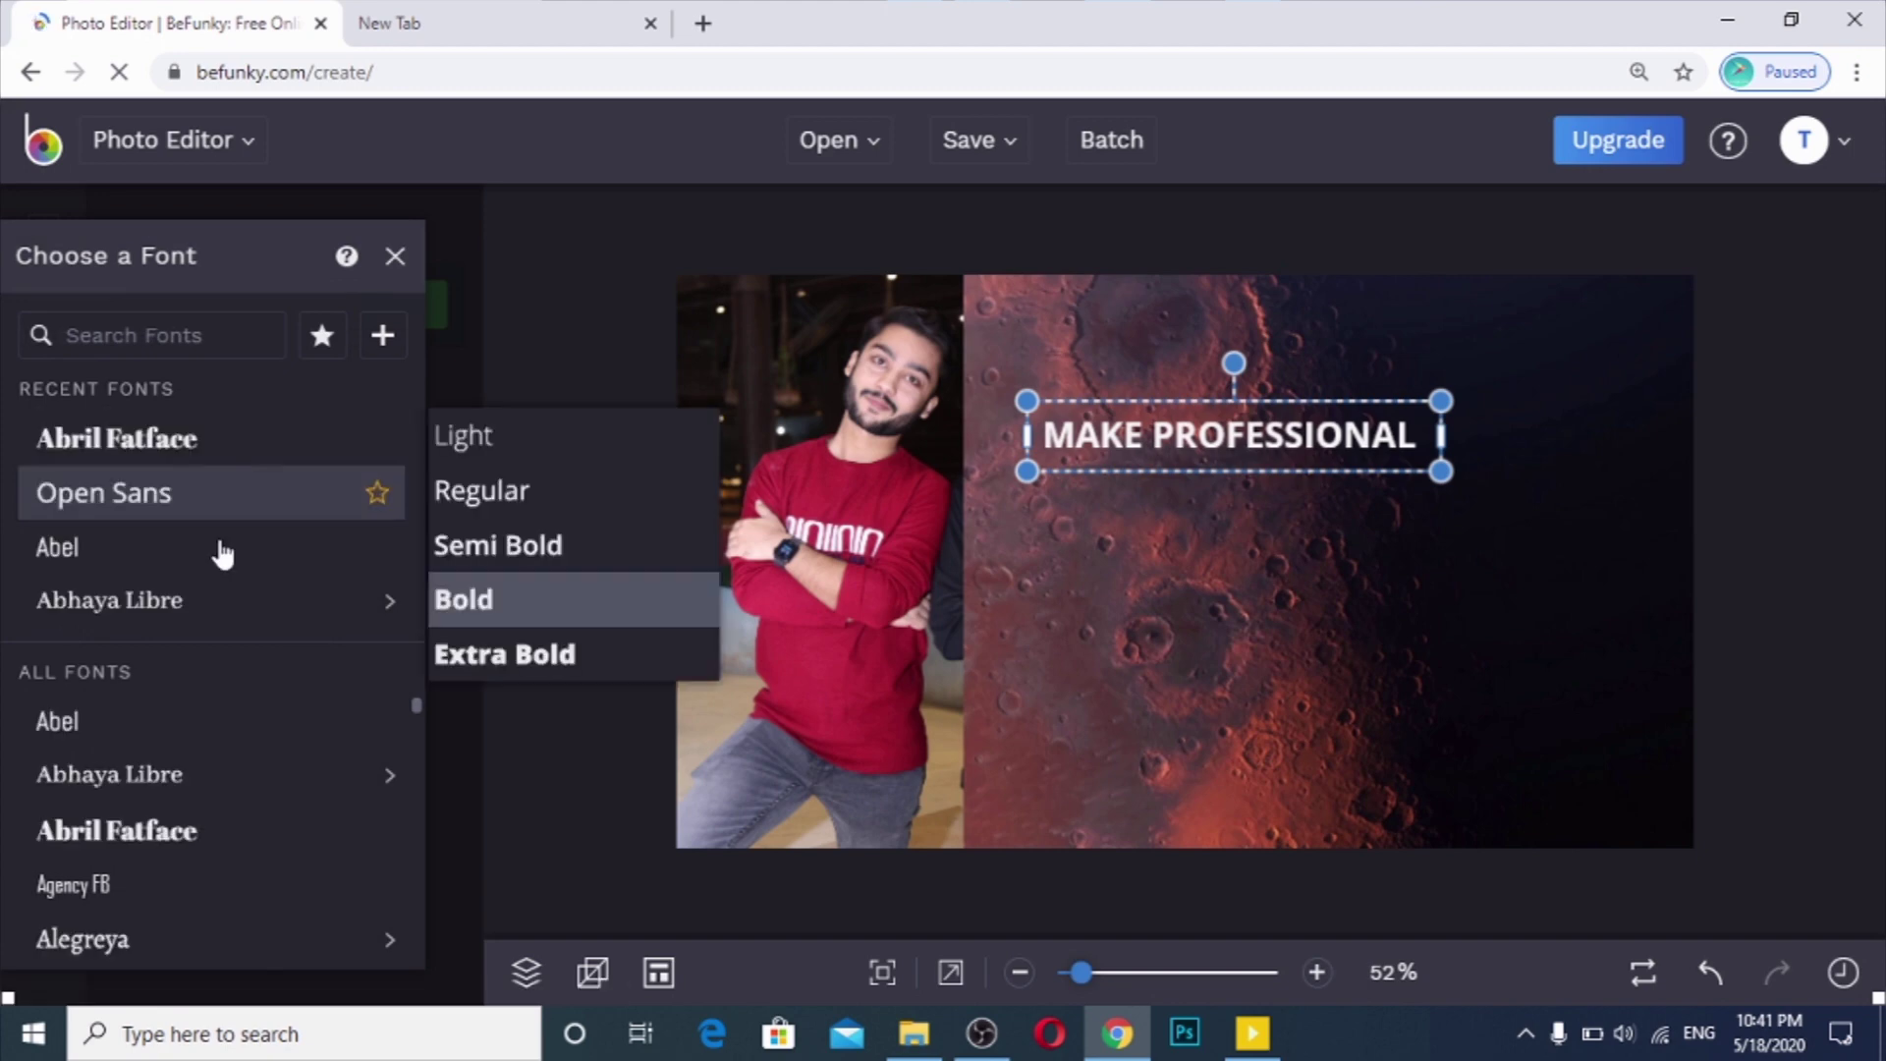
mouse_move(215, 608)
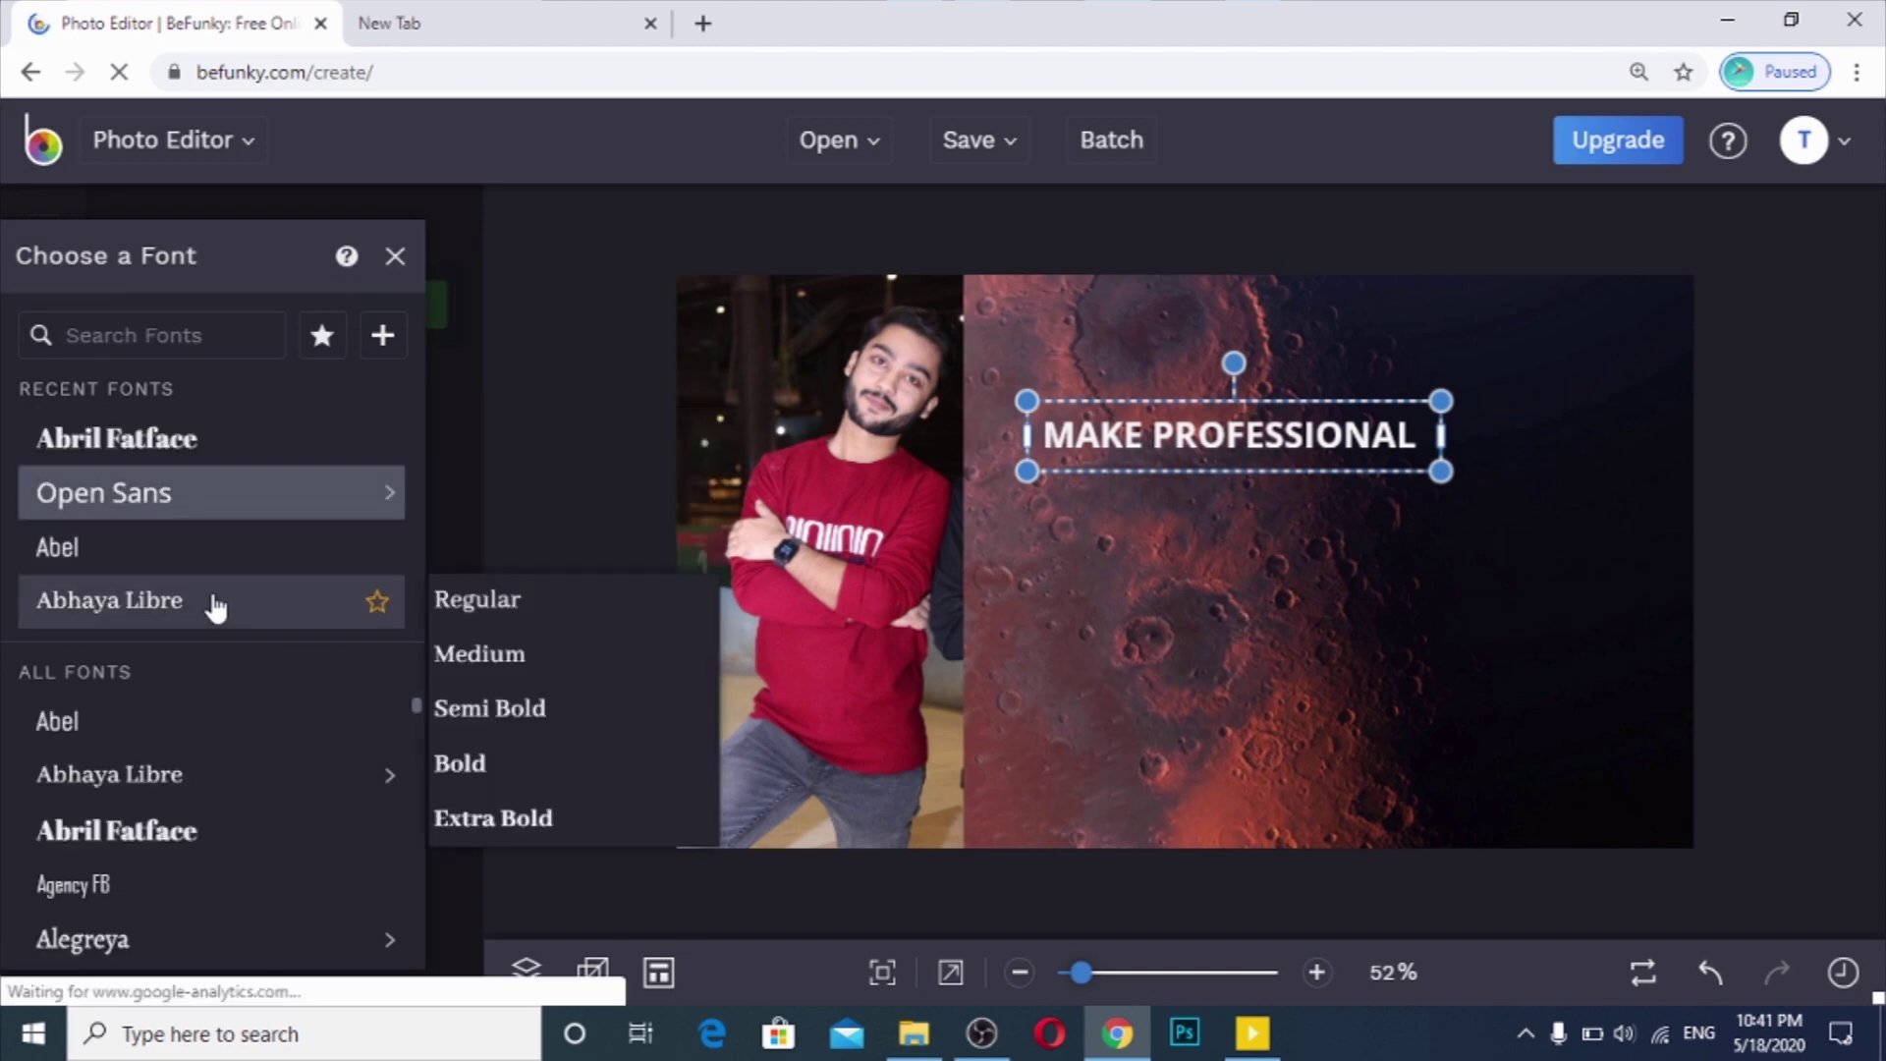
left_click(215, 608)
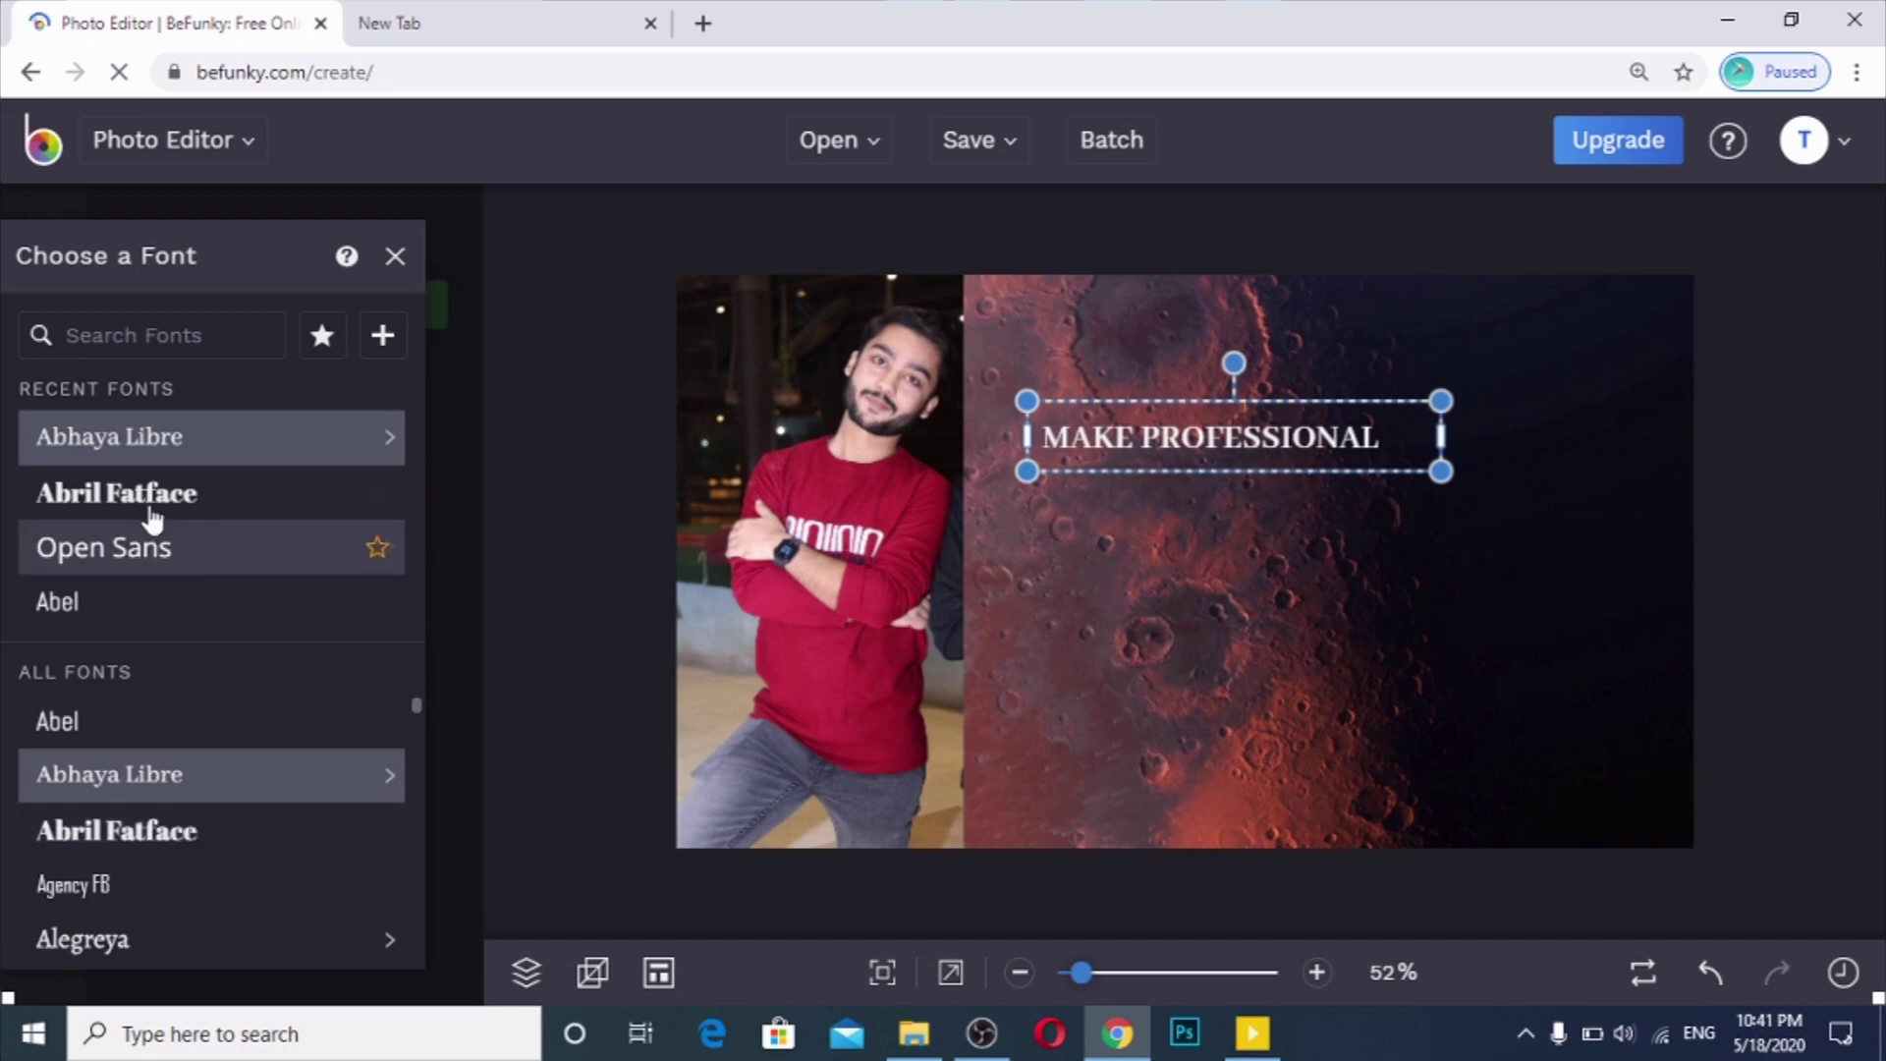
Step: Shift the MAKE PROFESSIONAL text slightly up and away from the photo, and narrow its text box around the words
mouse_move(154, 552)
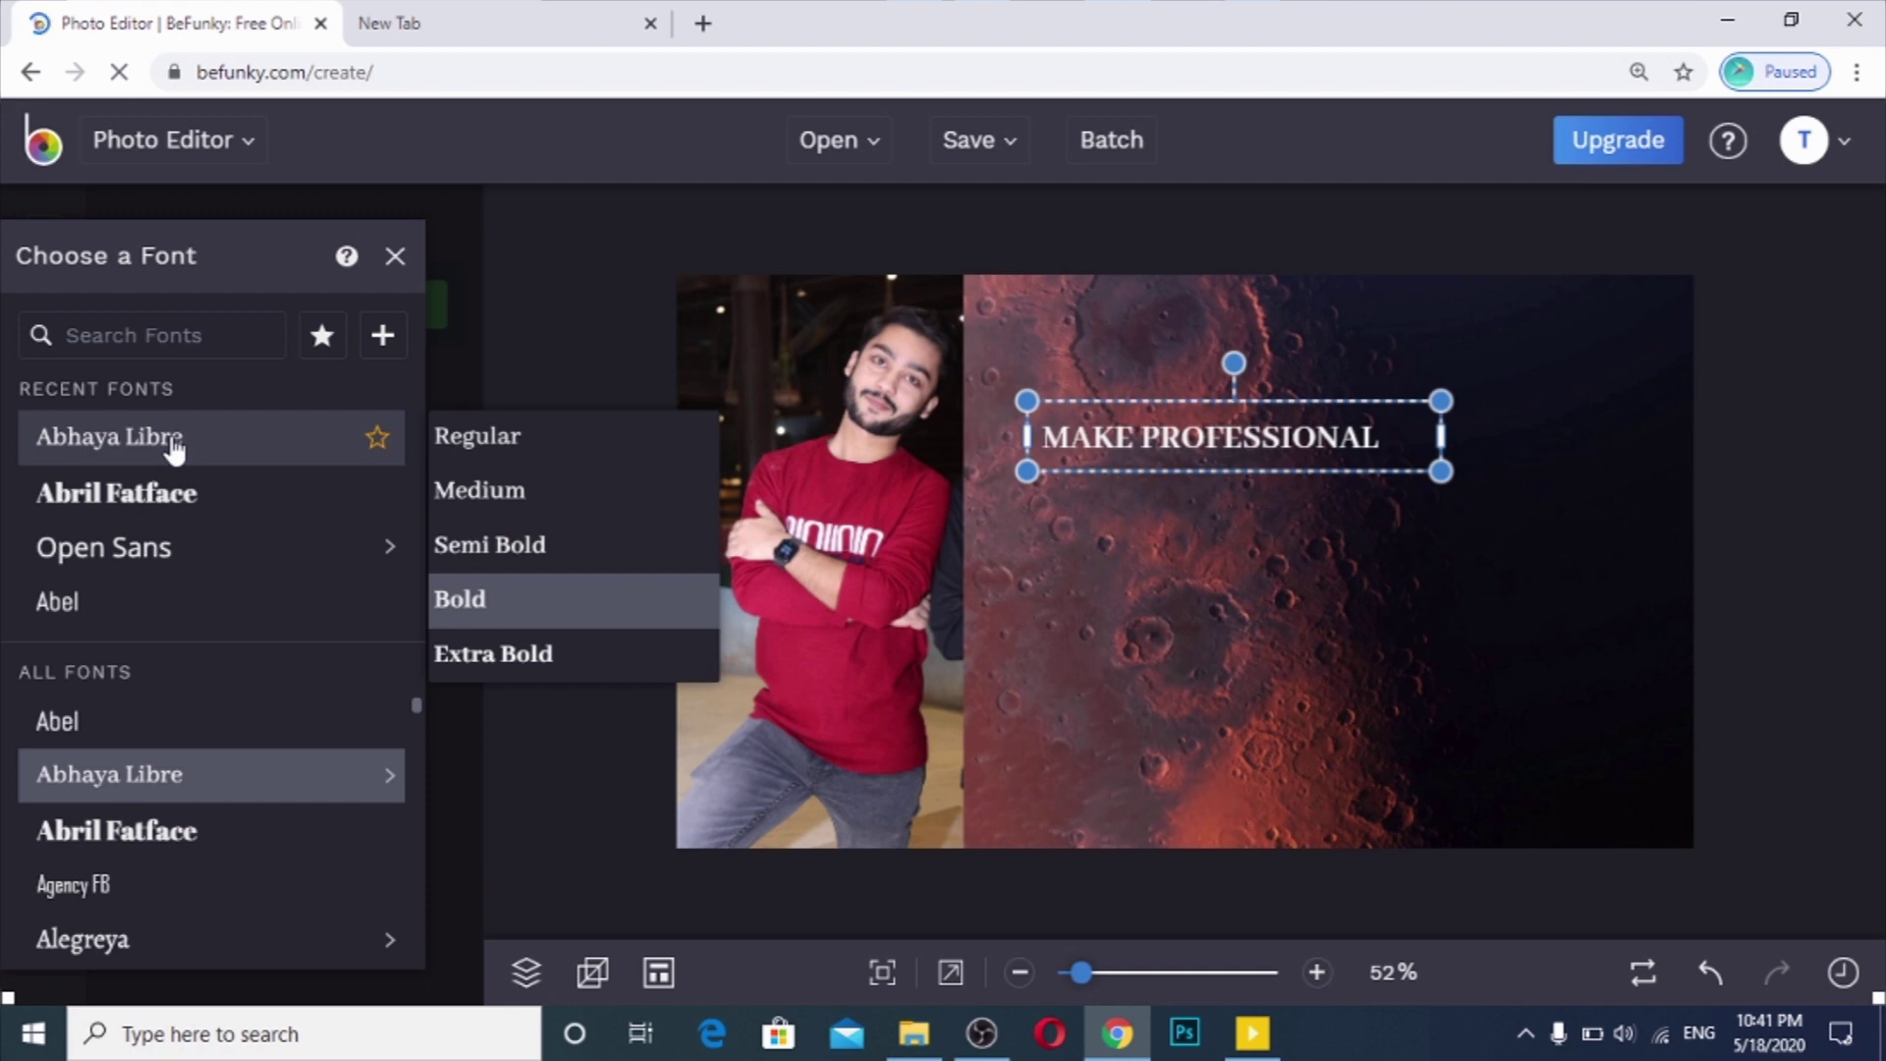
left_click(1242, 498)
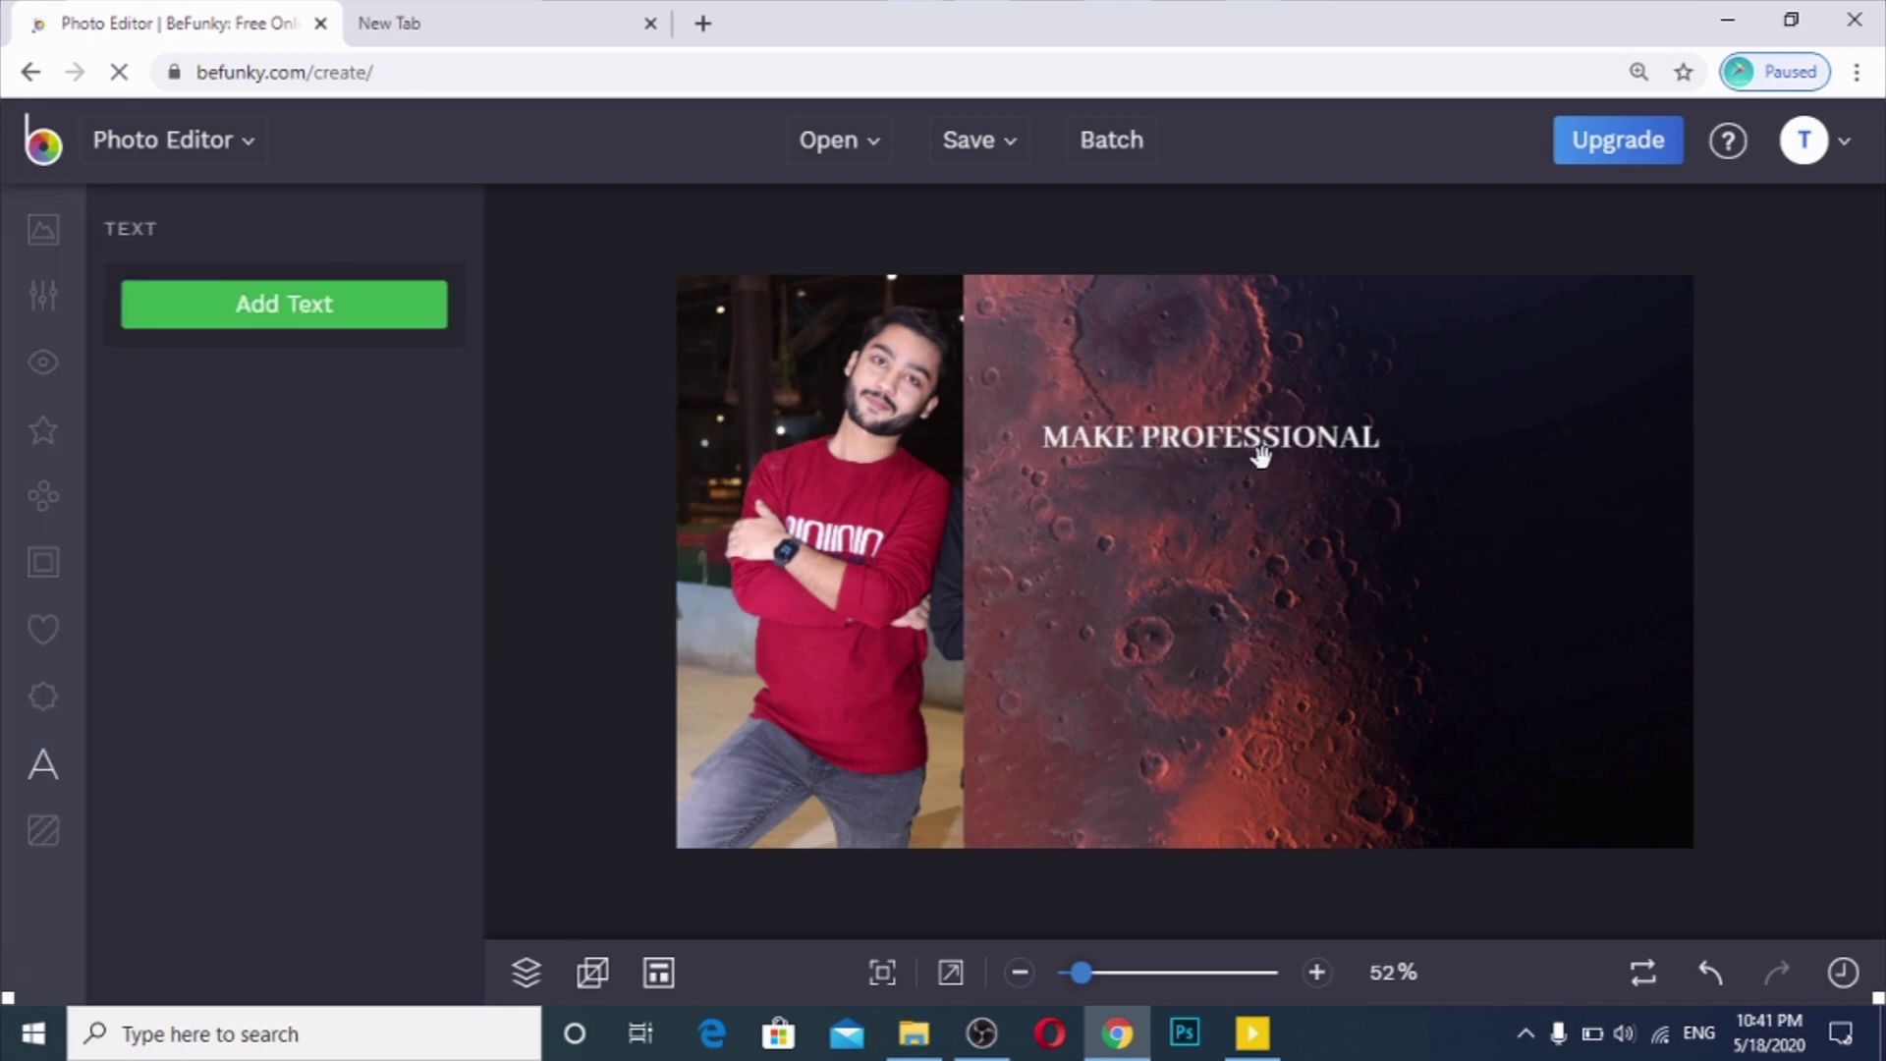
left_click(1297, 457)
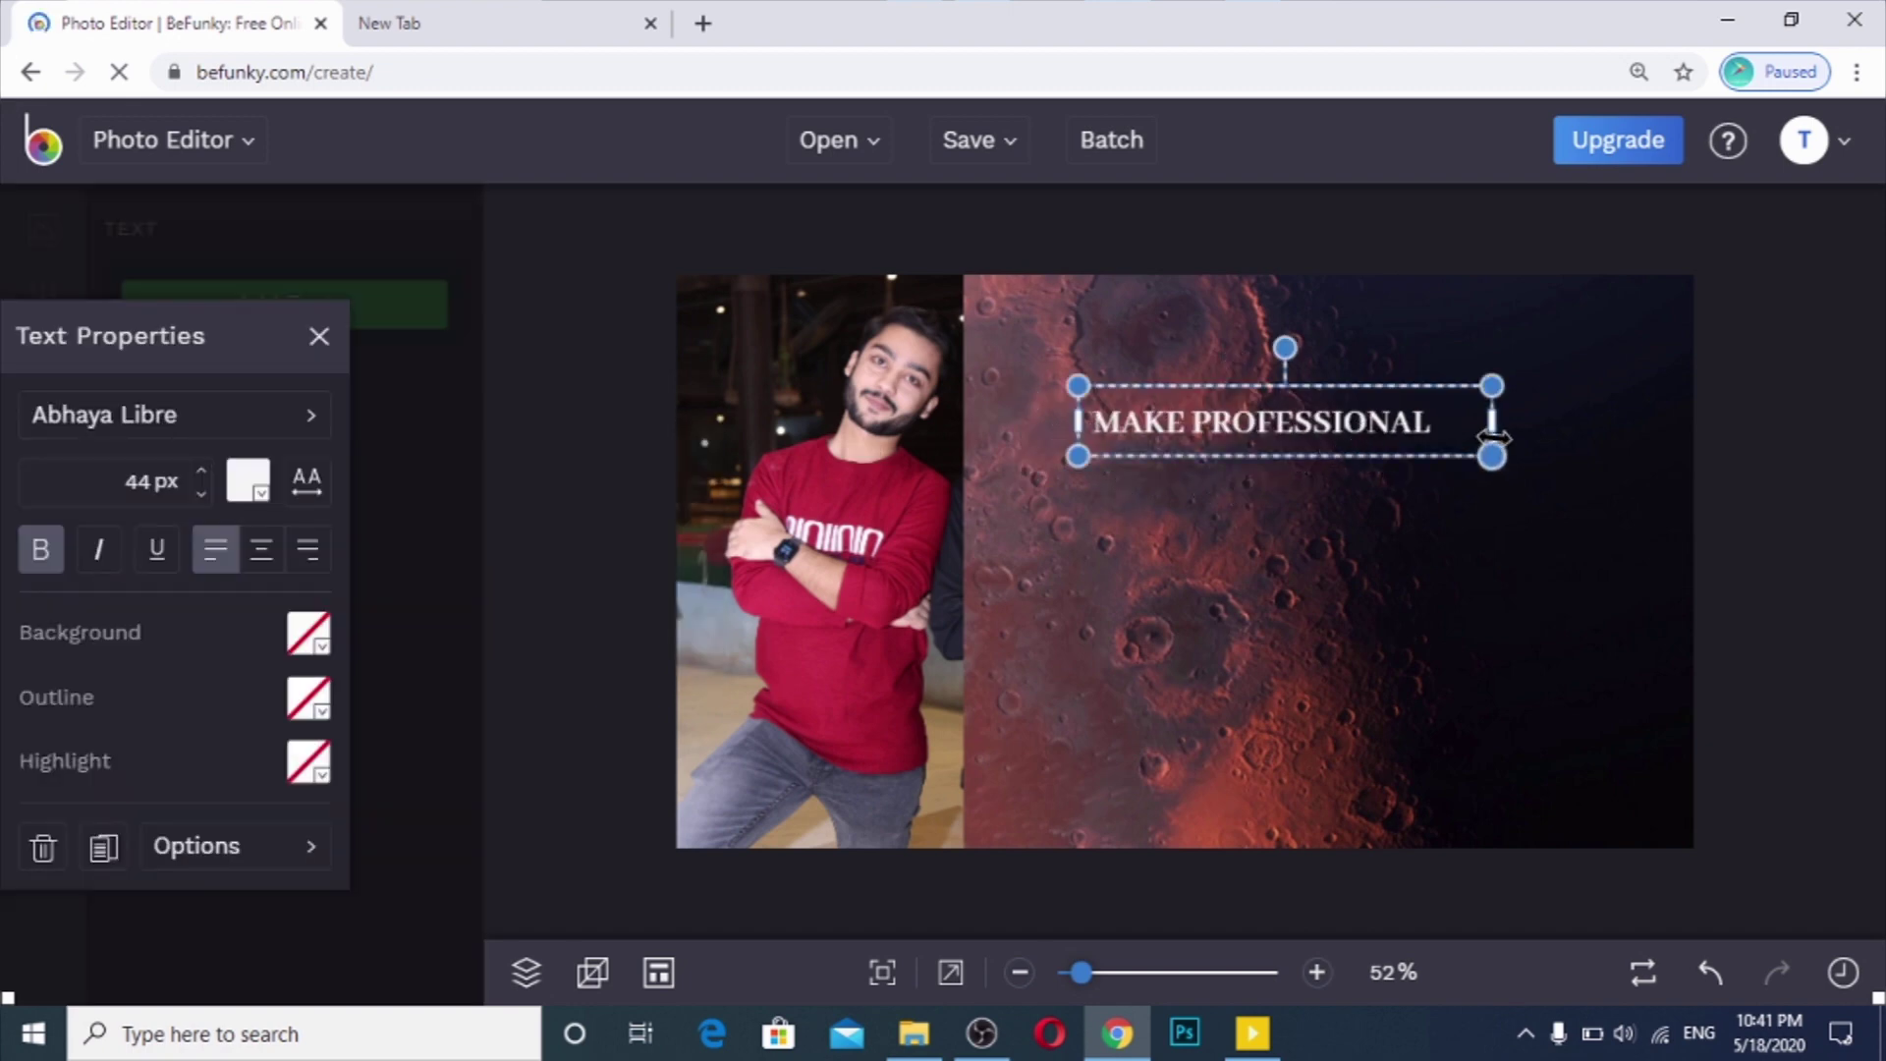
left_click_drag(1389, 423, 1466, 429)
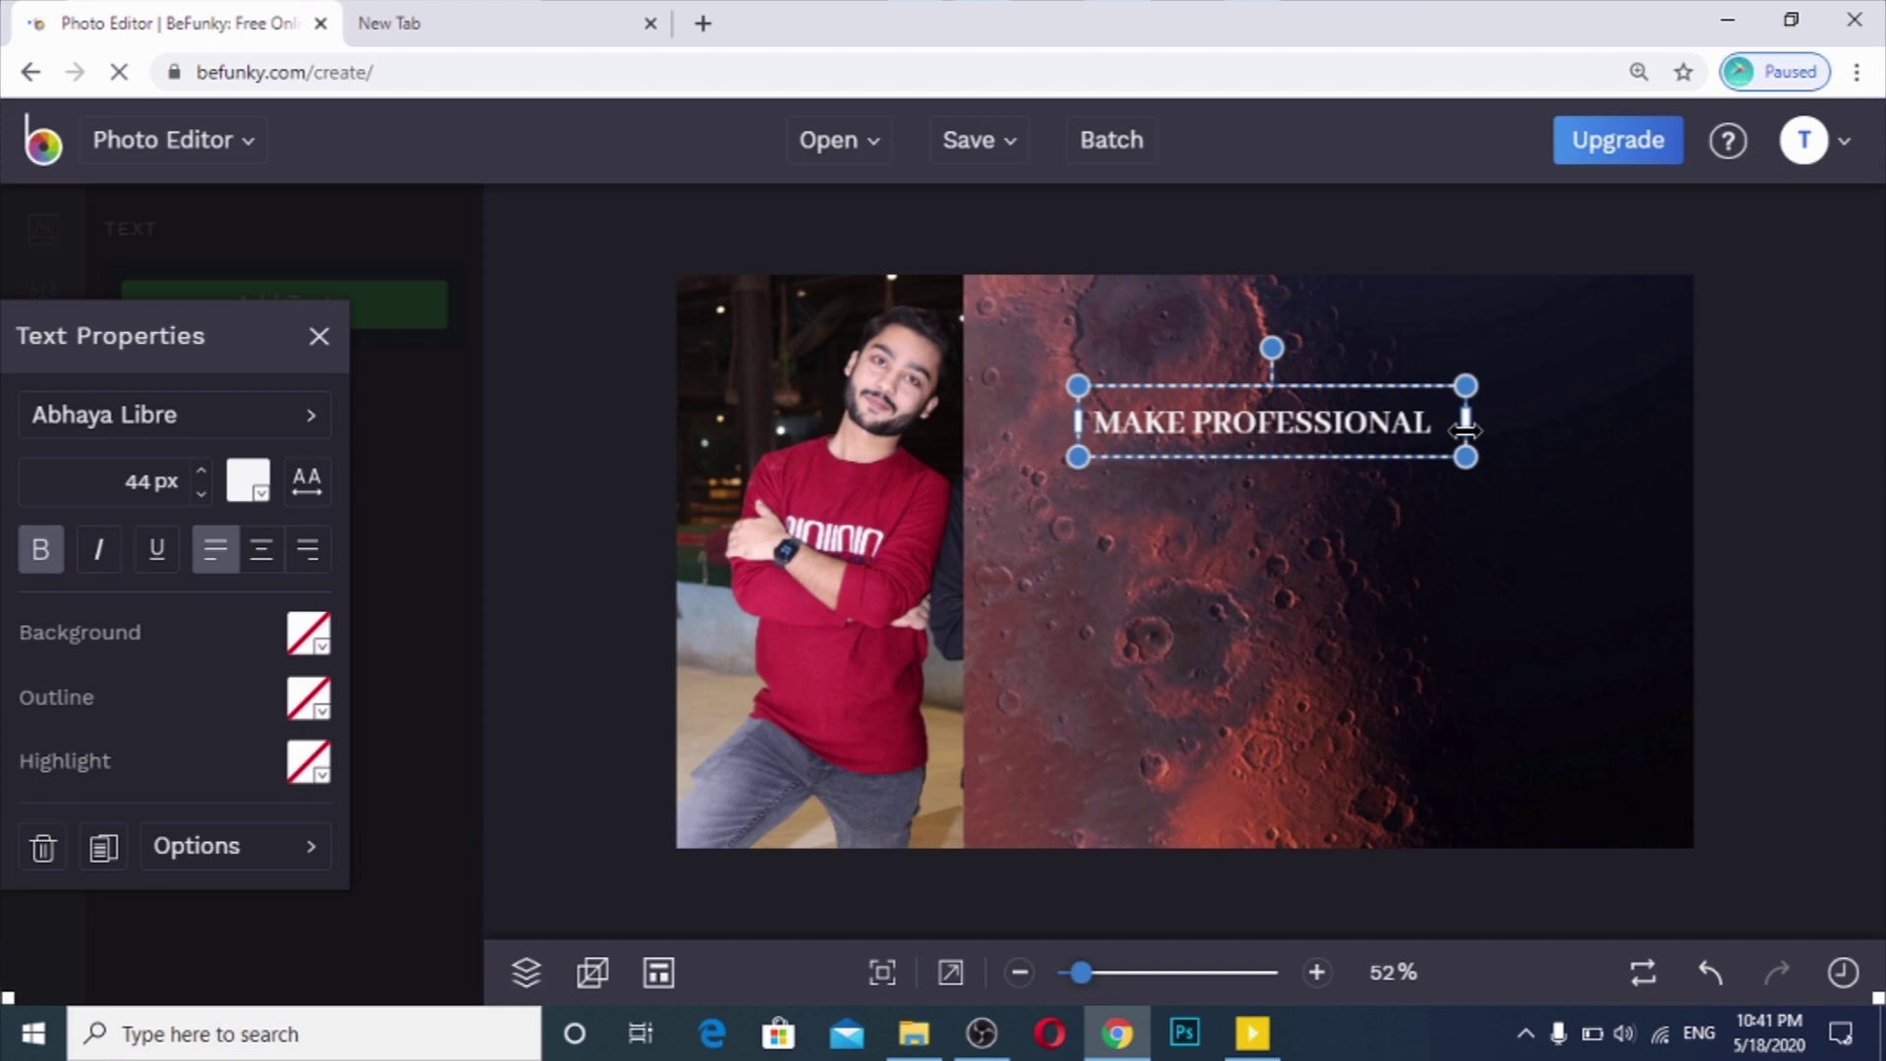
Step: Set the MAKE PROFESSIONAL text size to 88 px and move it to the top of the crater background
left_click(201, 469)
left_click(202, 470)
left_click(202, 469)
left_click_drag(205, 476, 1155, 336)
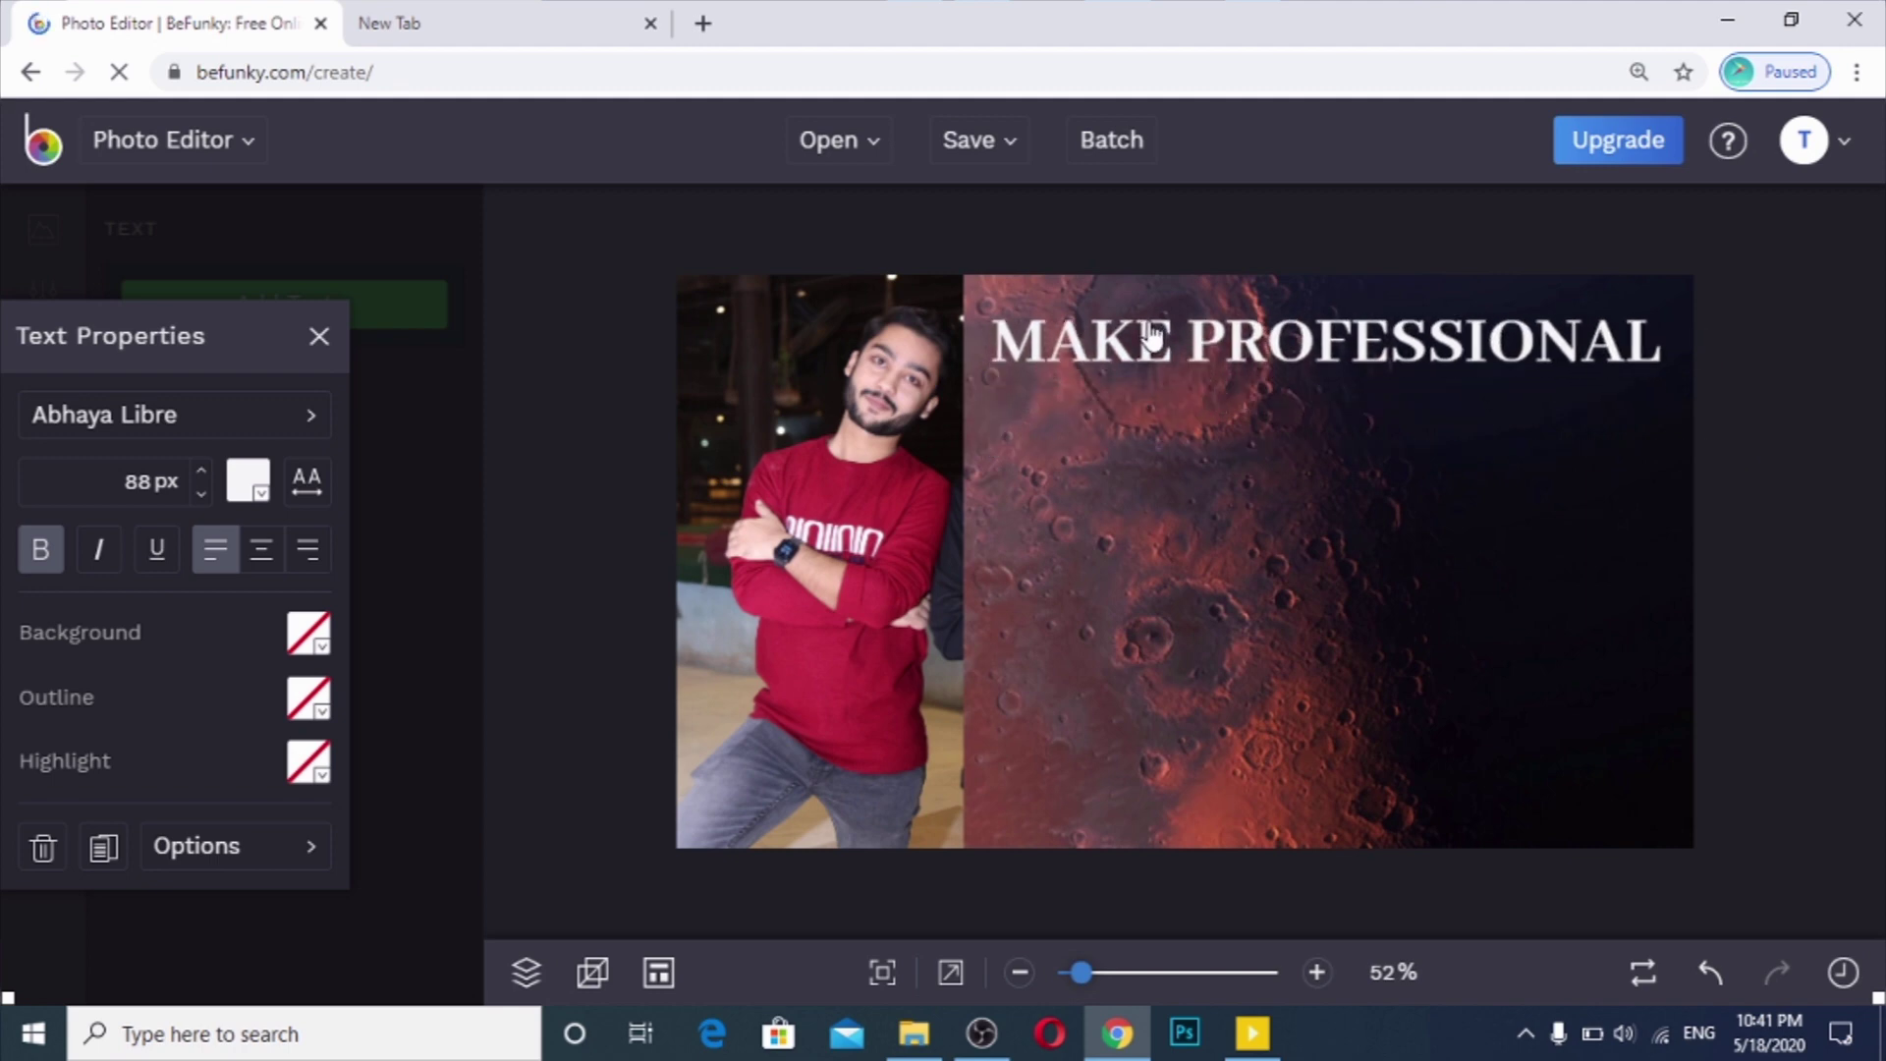
Step: Give the MAKE PROFESSIONAL text a near-black outline (#050303) and deselect it
left_click(309, 700)
left_click_drag(537, 960, 540, 917)
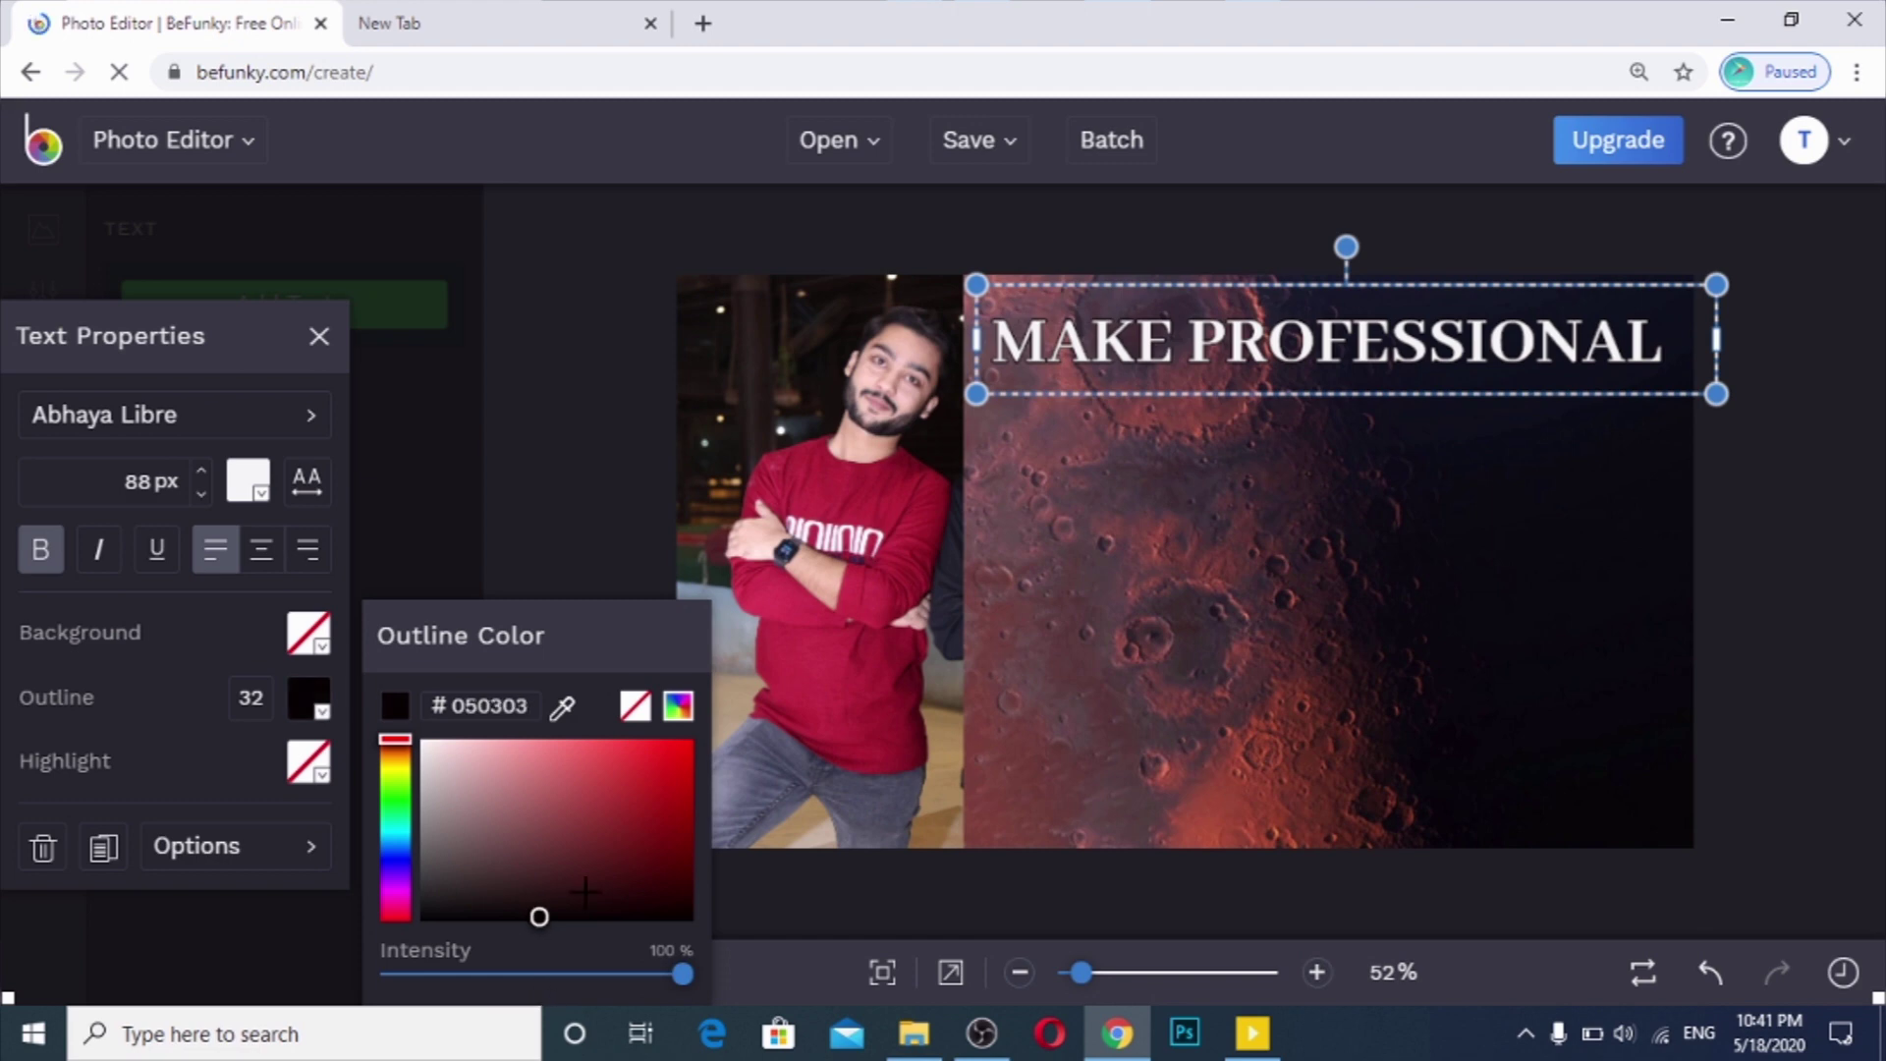
left_click(695, 482)
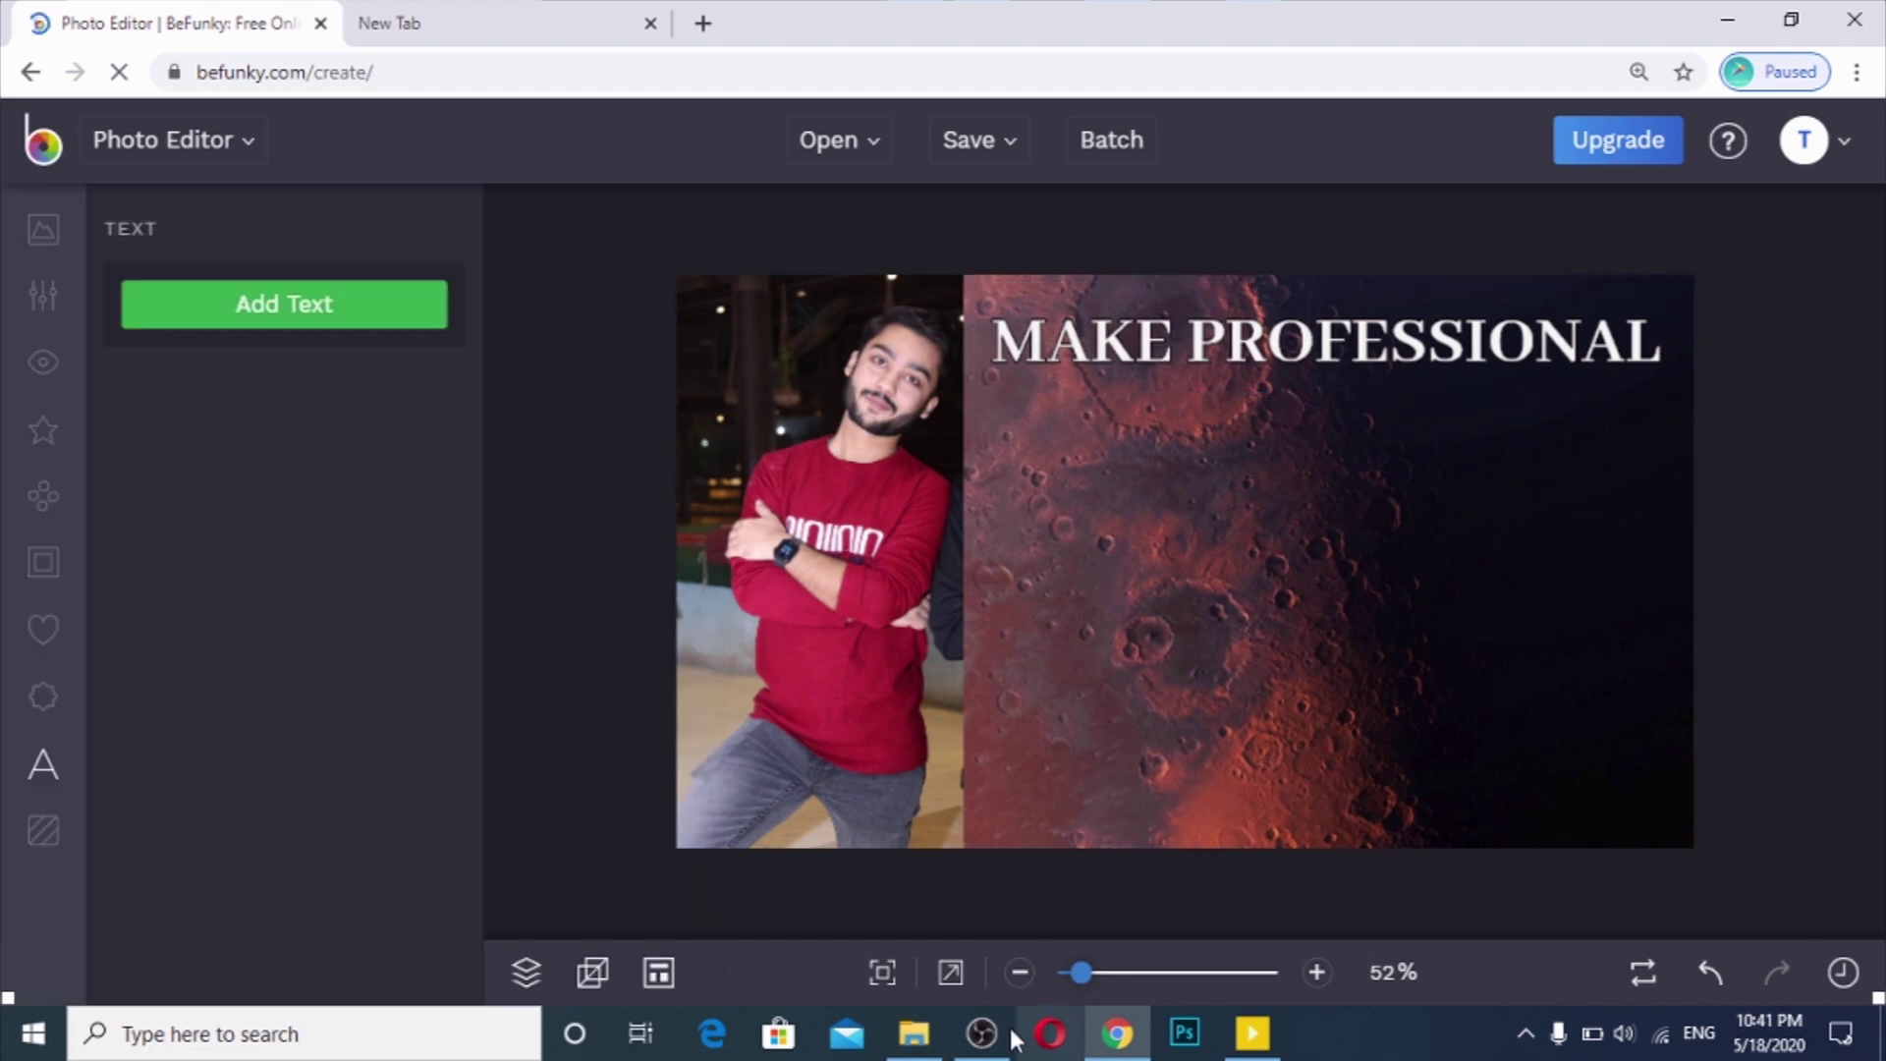
Step: Add a new text box to the image and replace its placeholder text with "THUMBNAIL"
left_click(913, 1033)
left_click(1117, 1034)
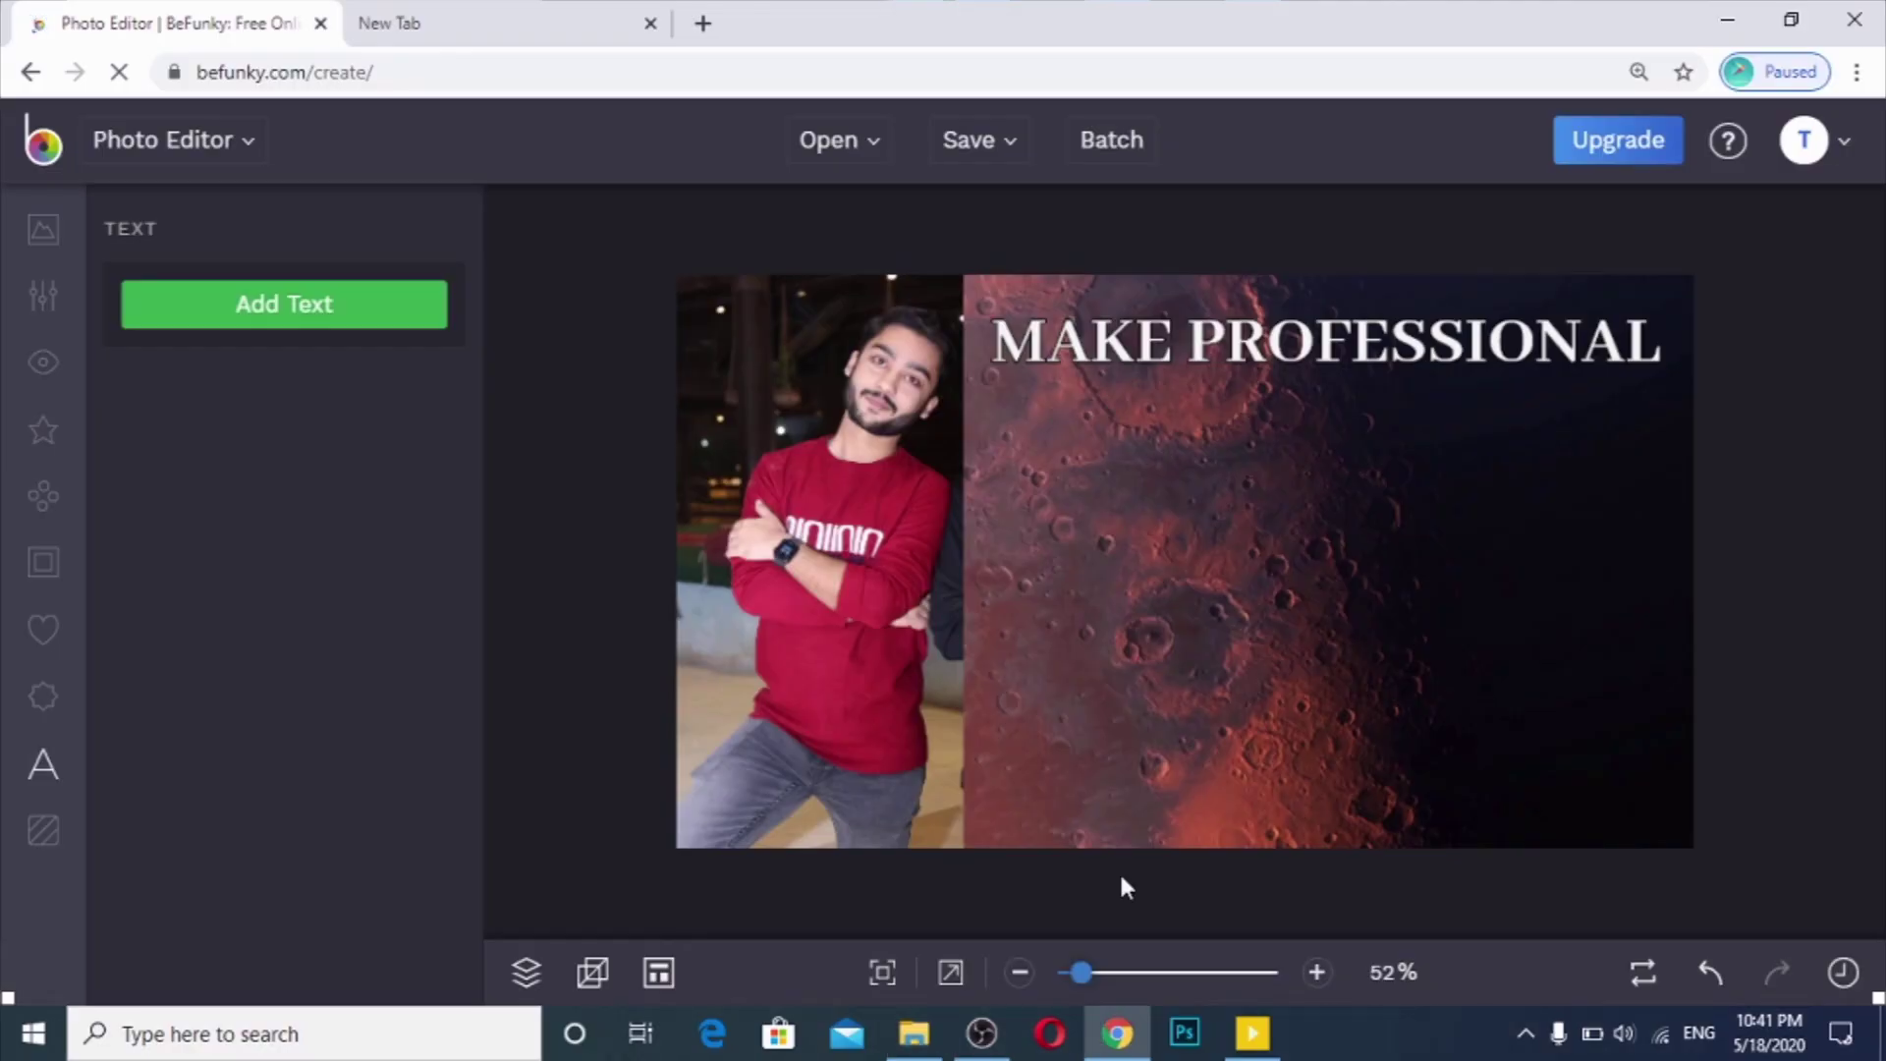
left_click(334, 322)
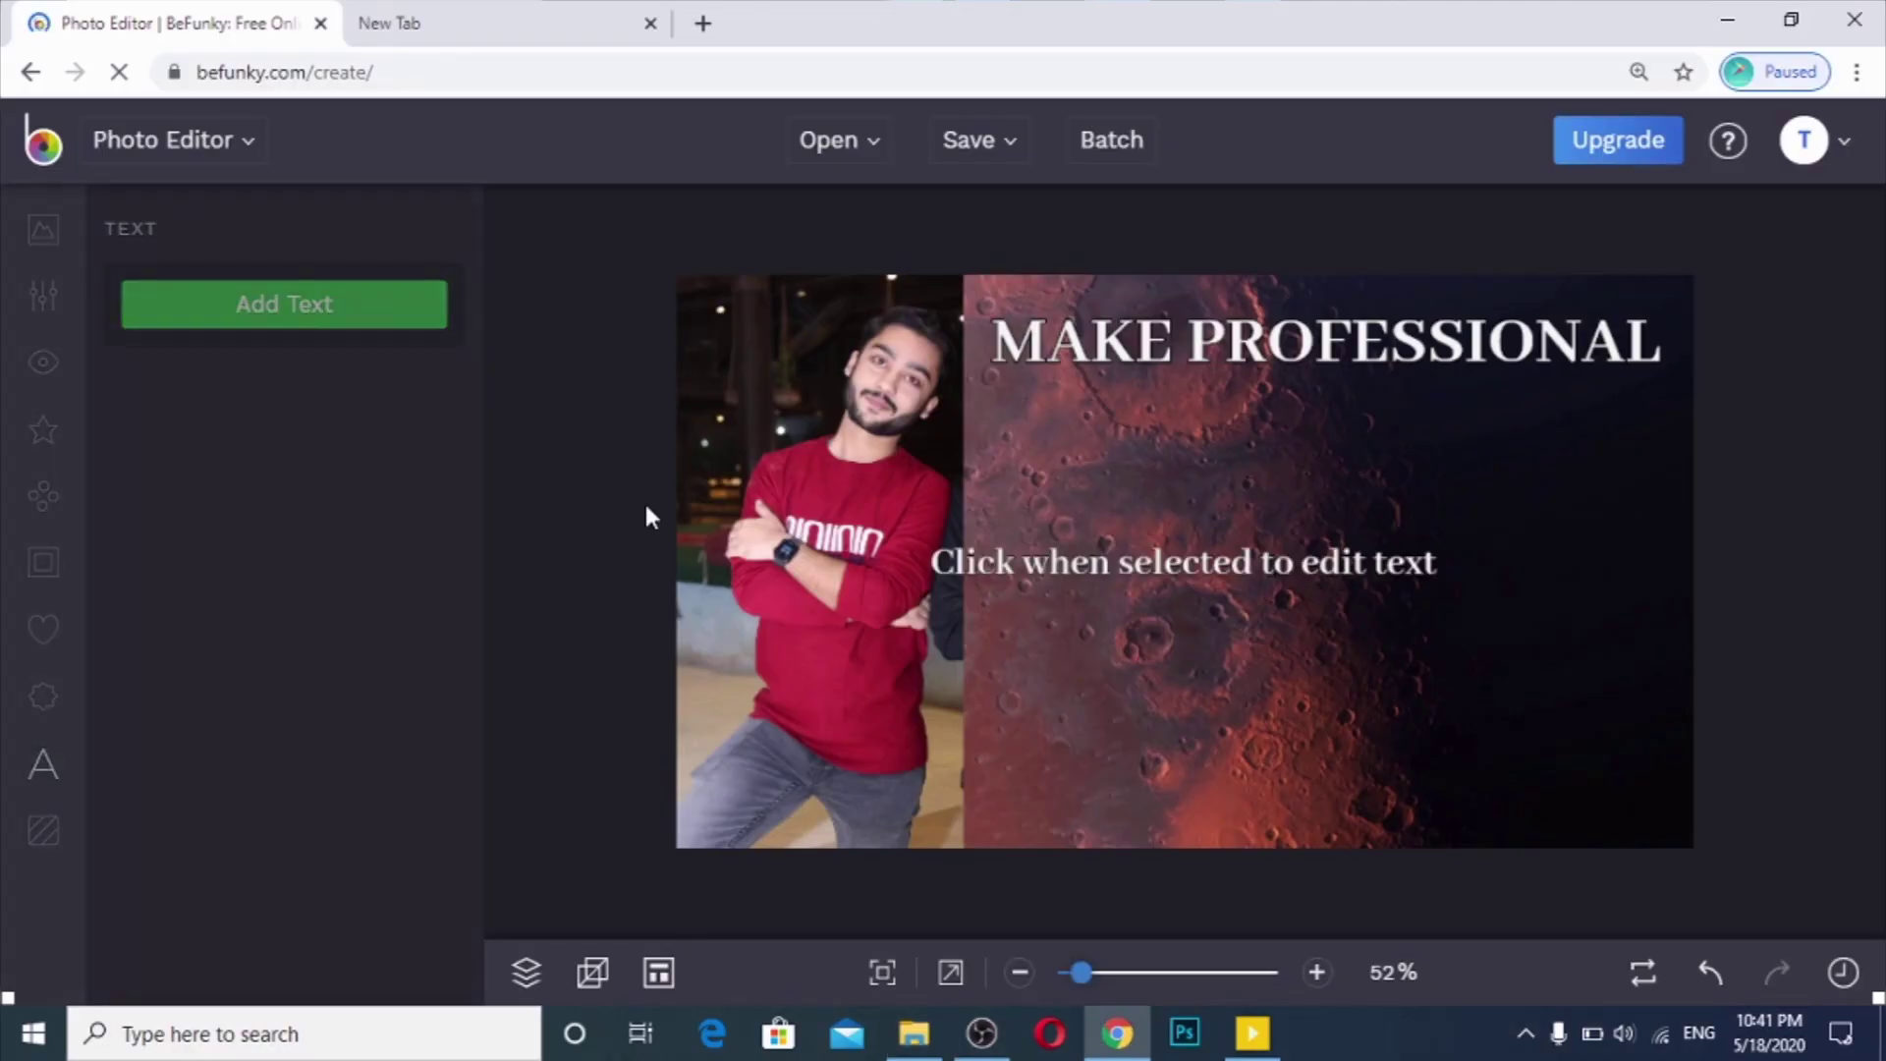
left_click(1087, 580)
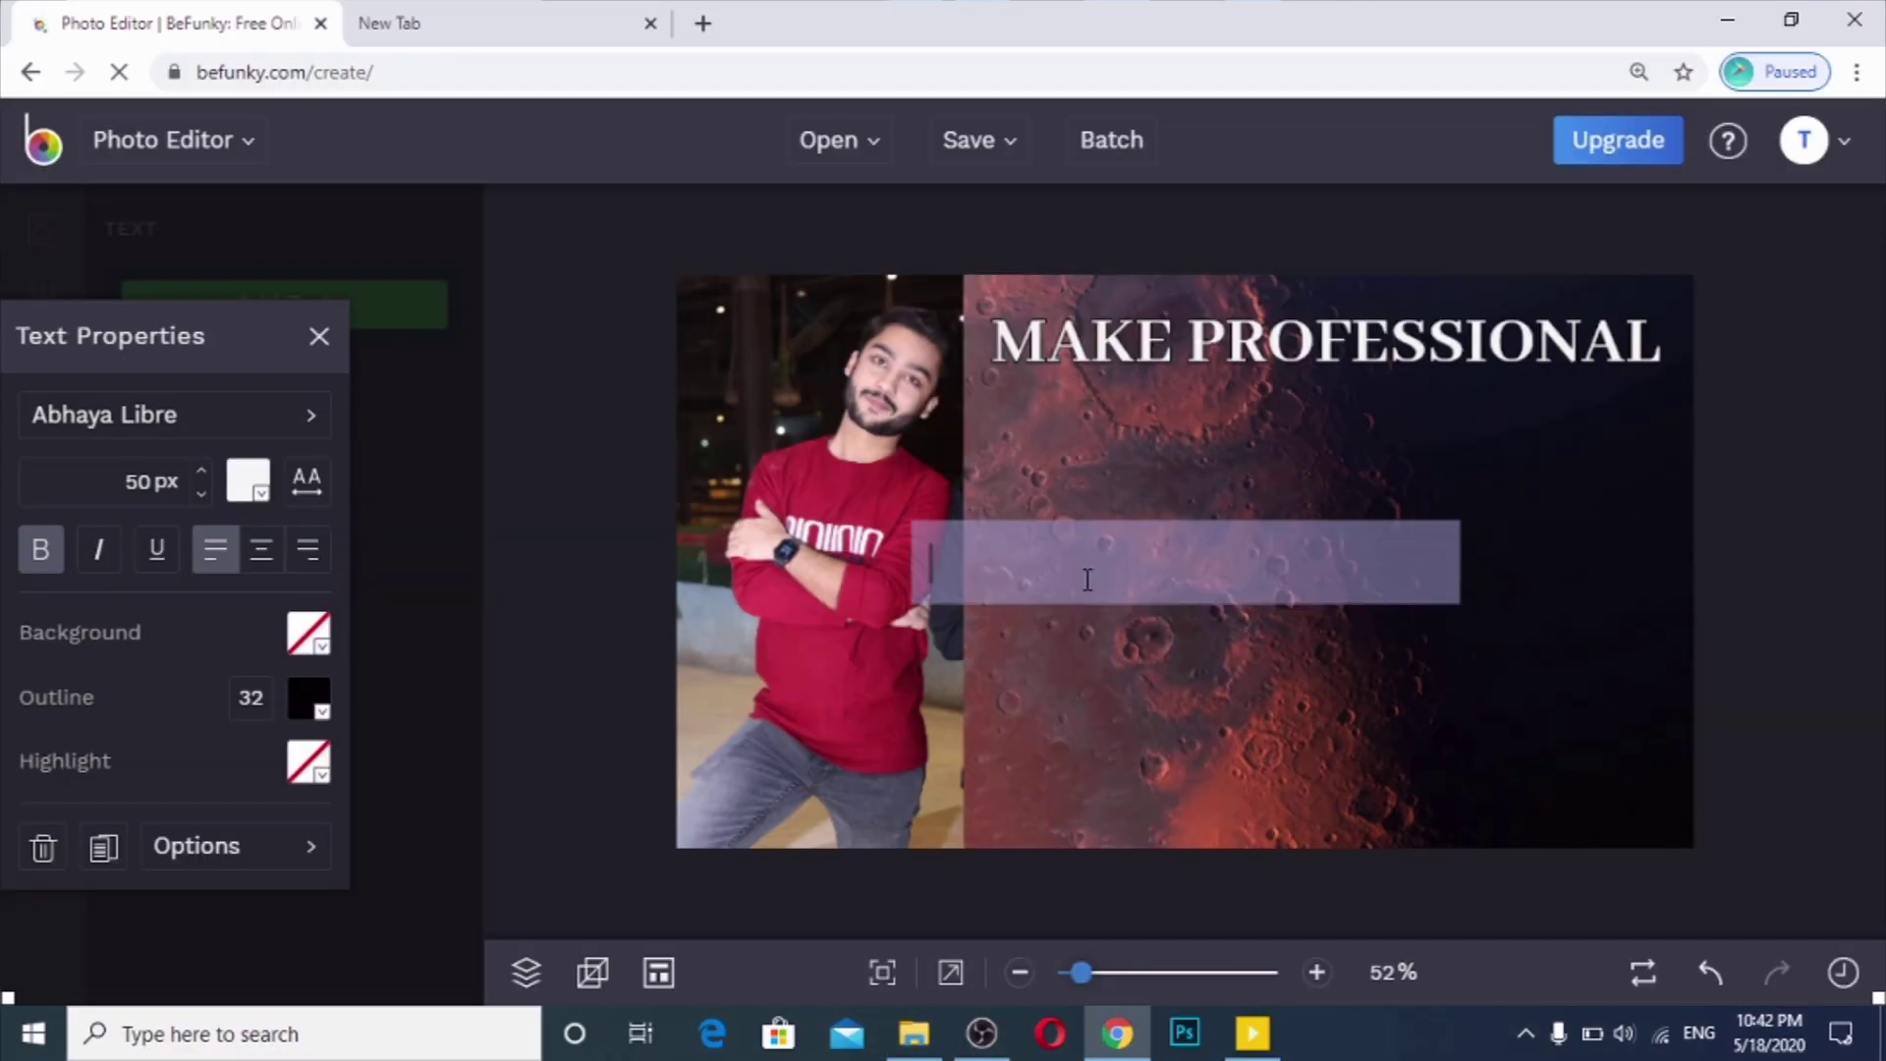
type("THUMBNAIL")
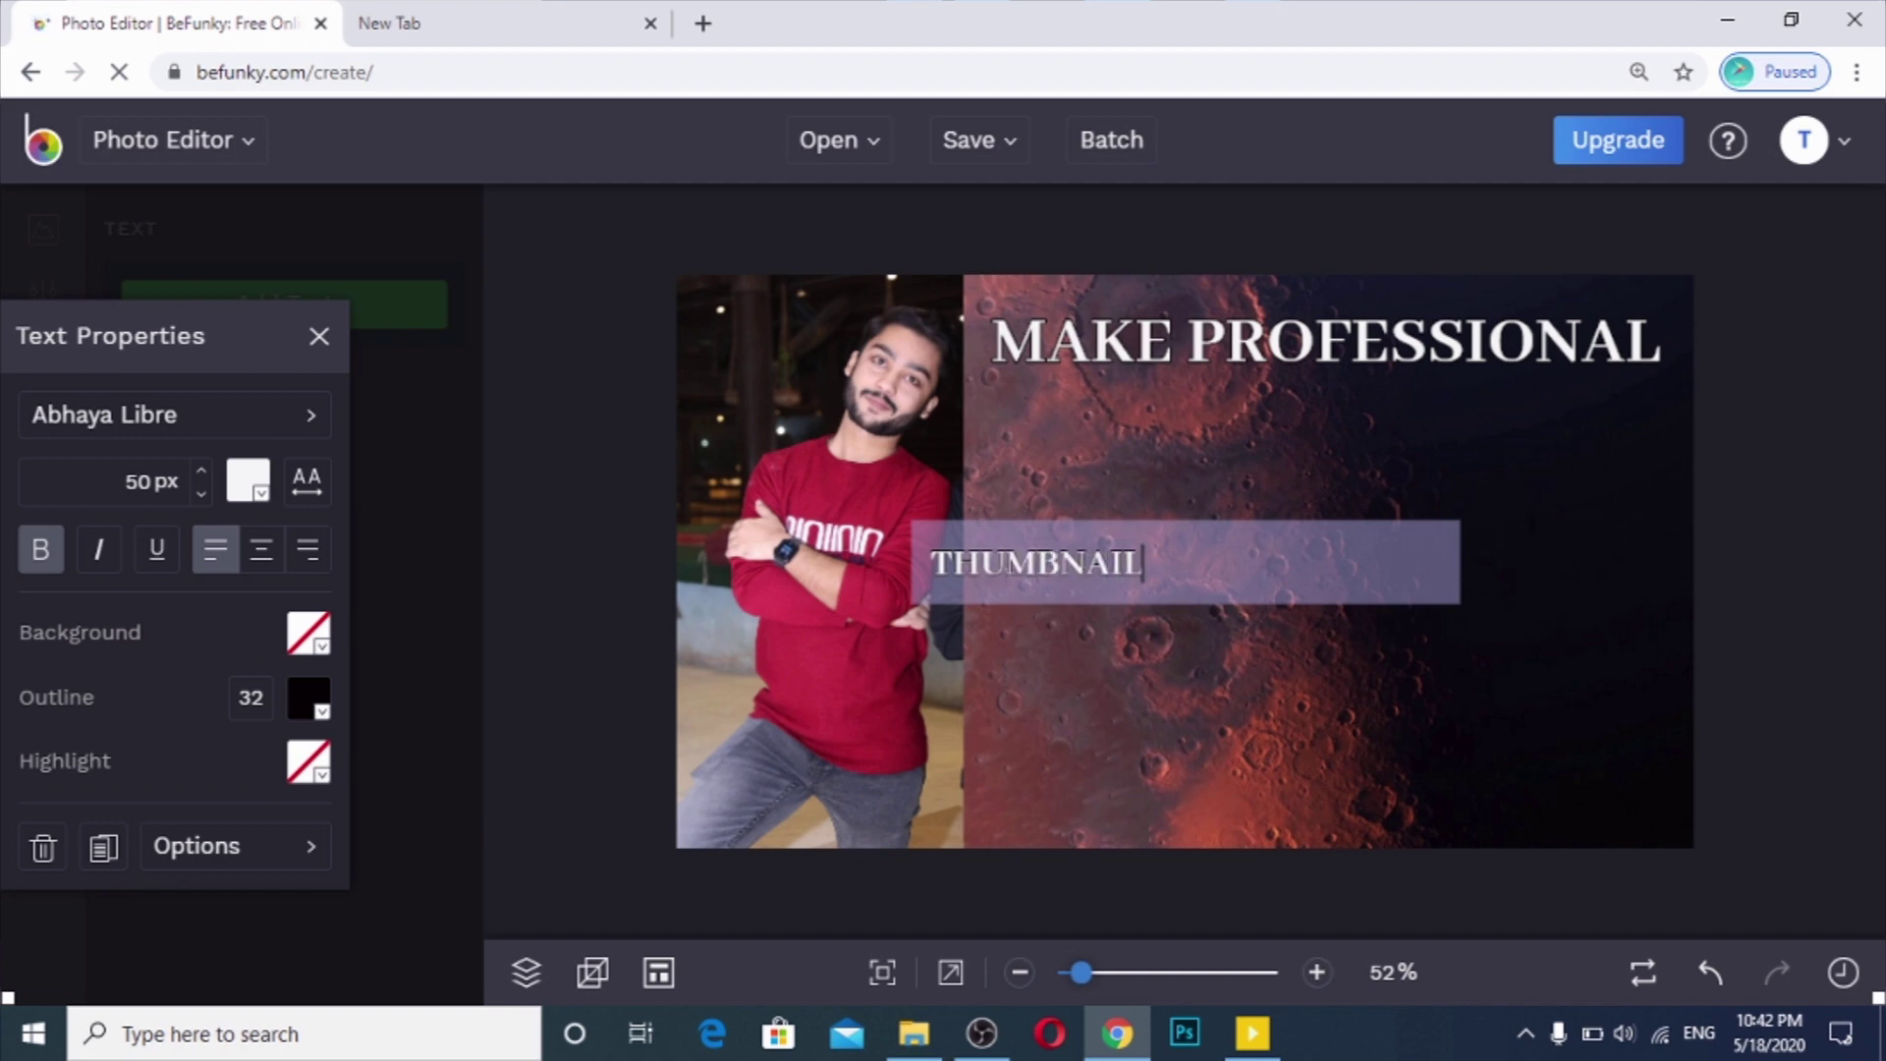
key("Escape")
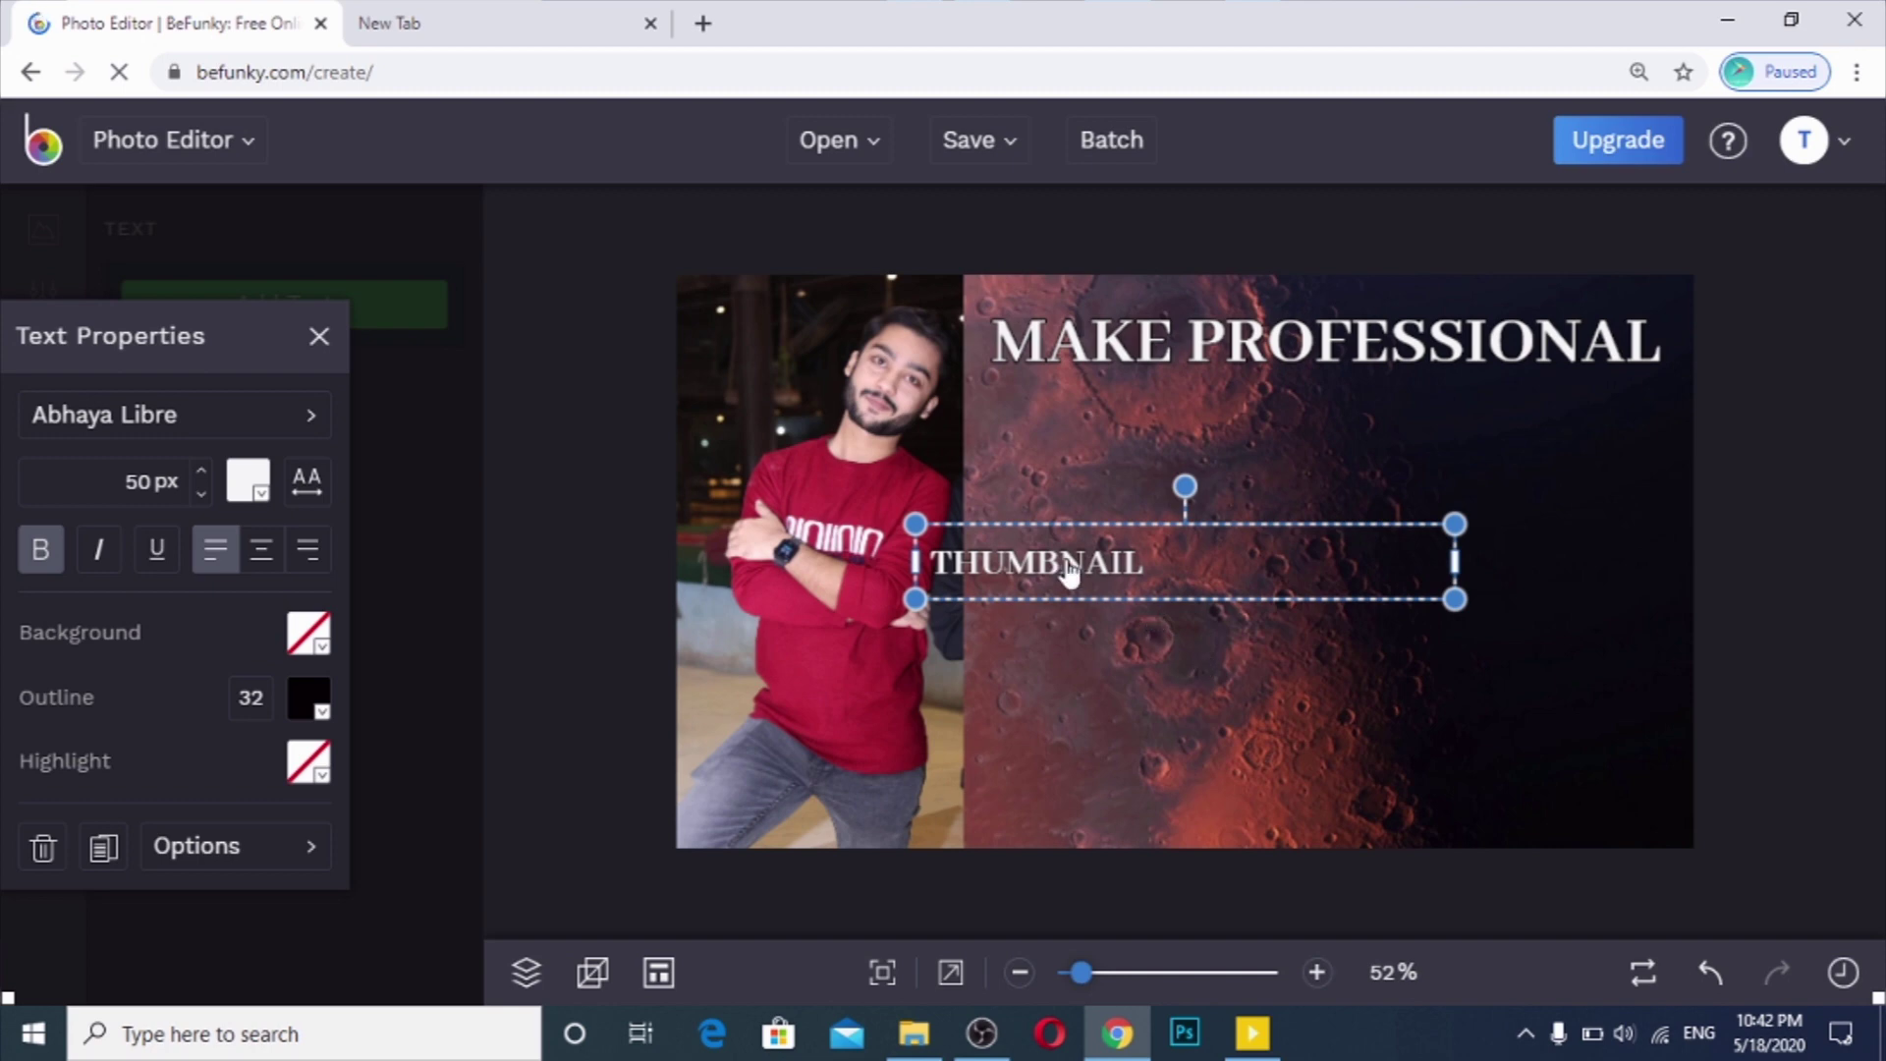
Step: Fit the THUMBNAIL text box to the word, set its size to 121 px and place it beneath MAKE PROFESSIONAL
left_click_drag(1446, 567, 1202, 562)
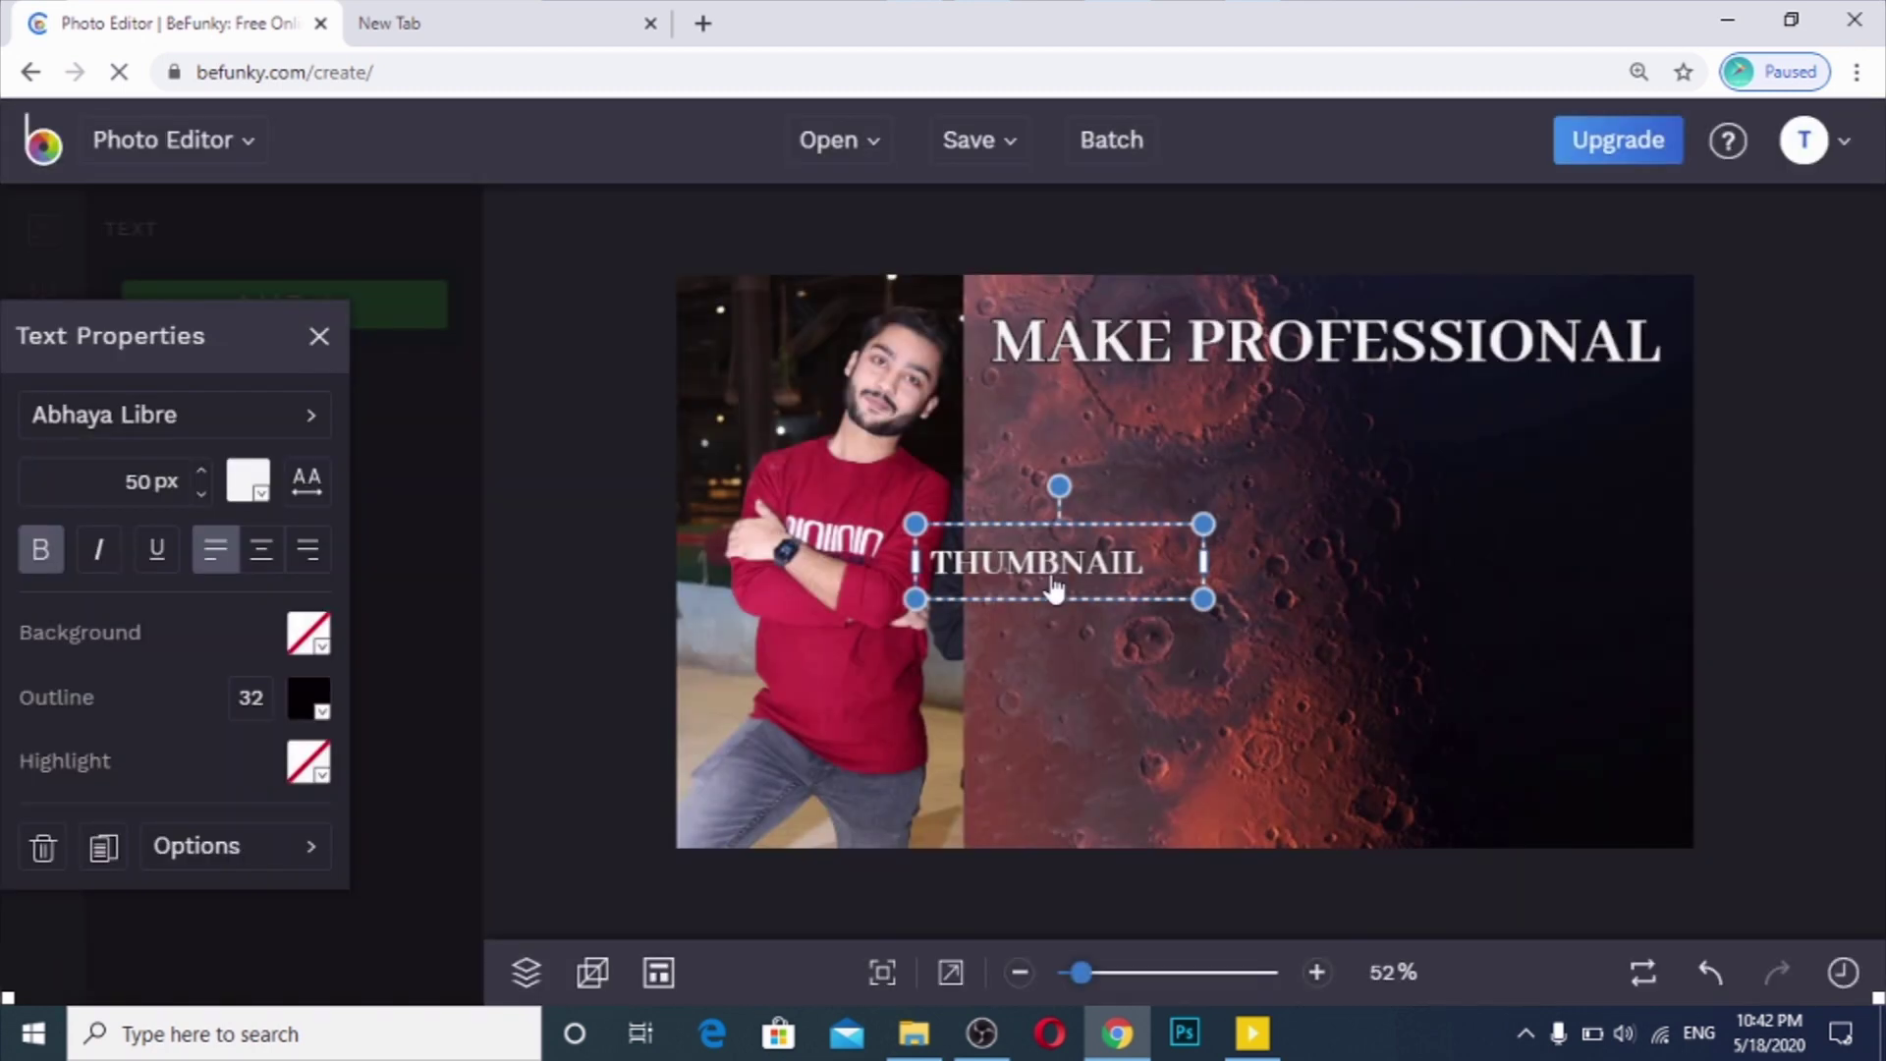
left_click_drag(1053, 588, 1376, 476)
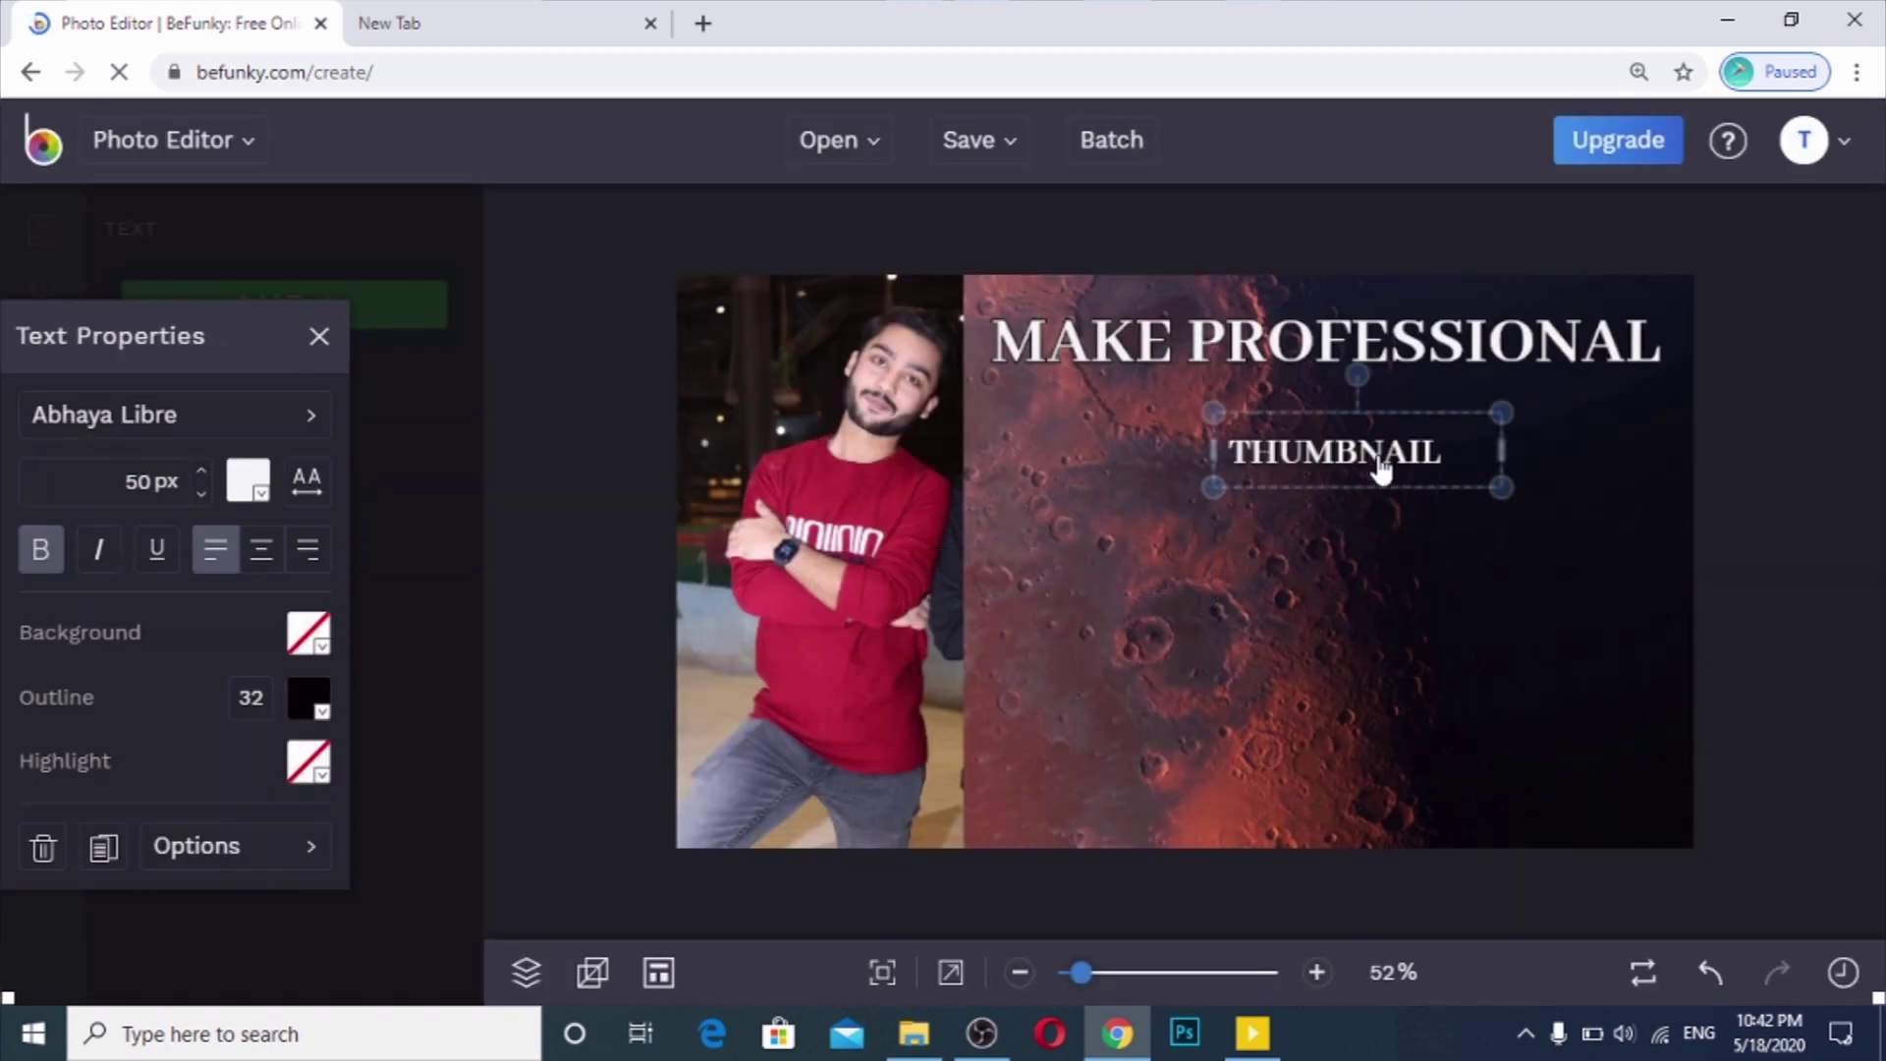
left_click_drag(208, 467, 205, 464)
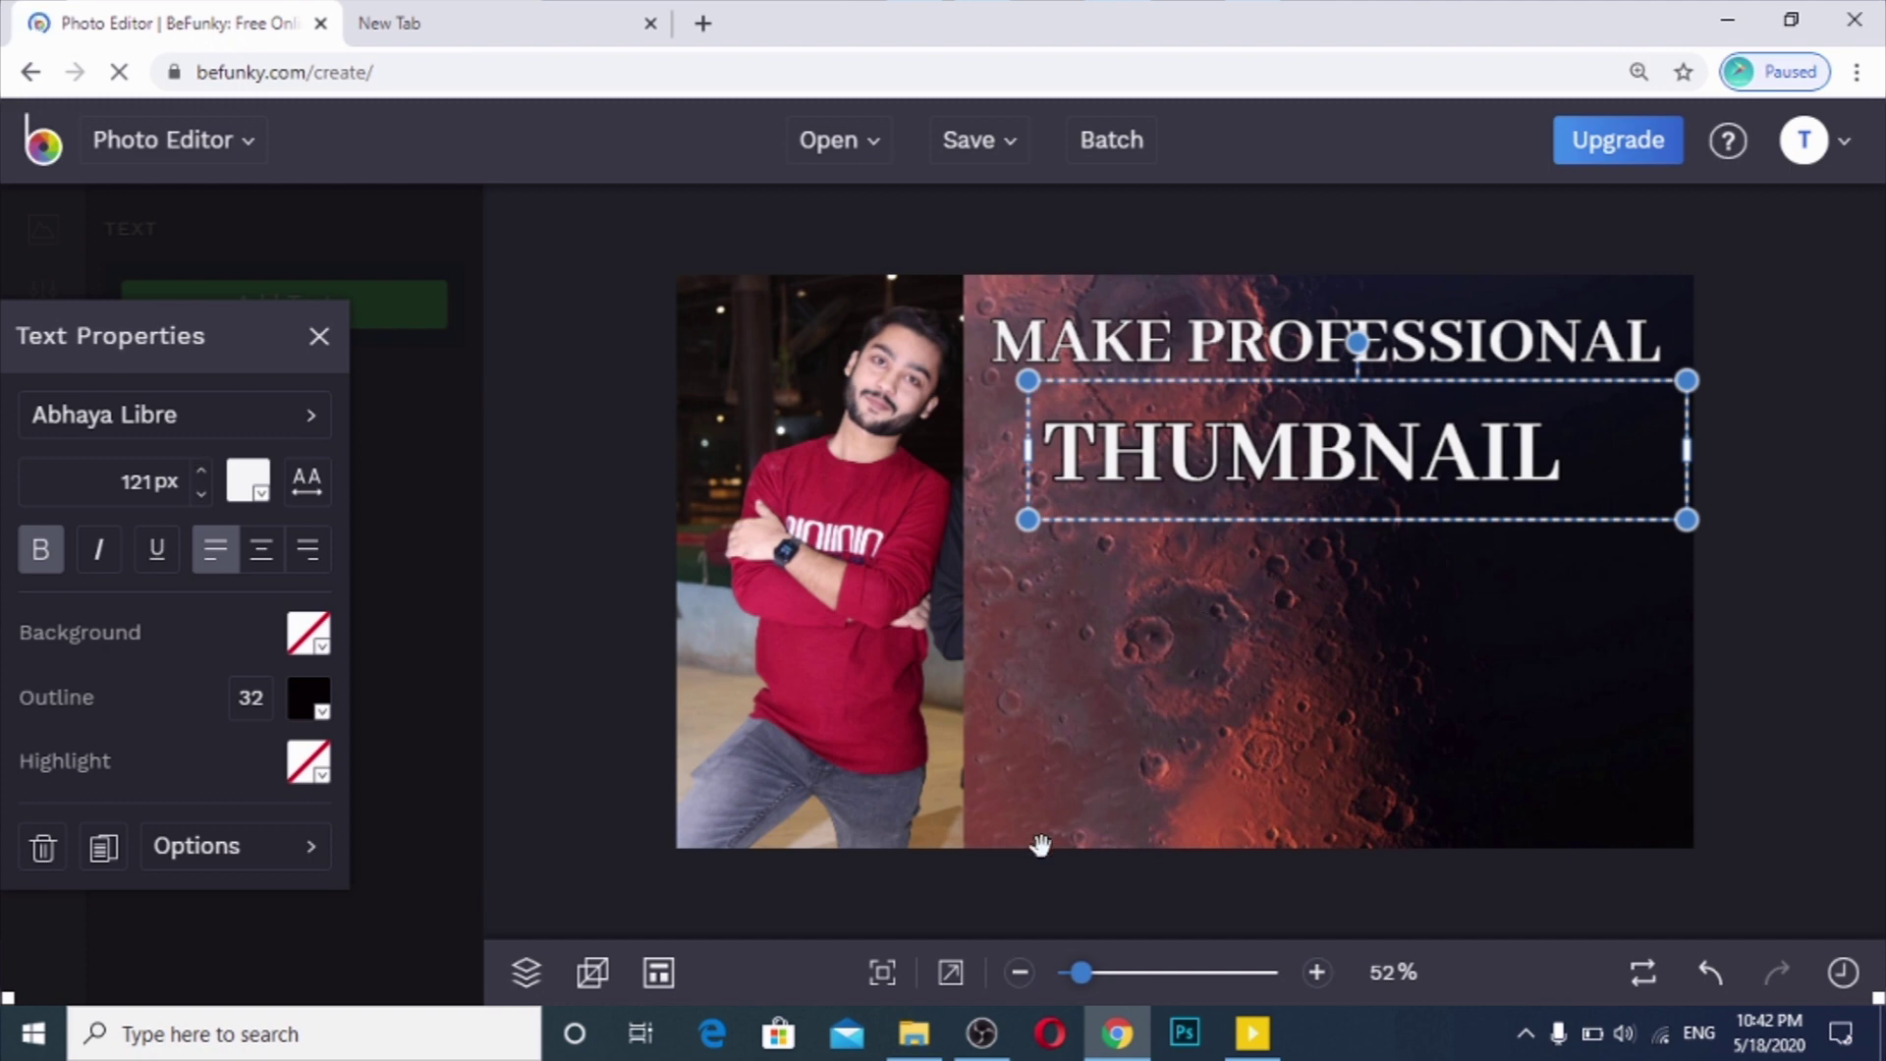
left_click(916, 1039)
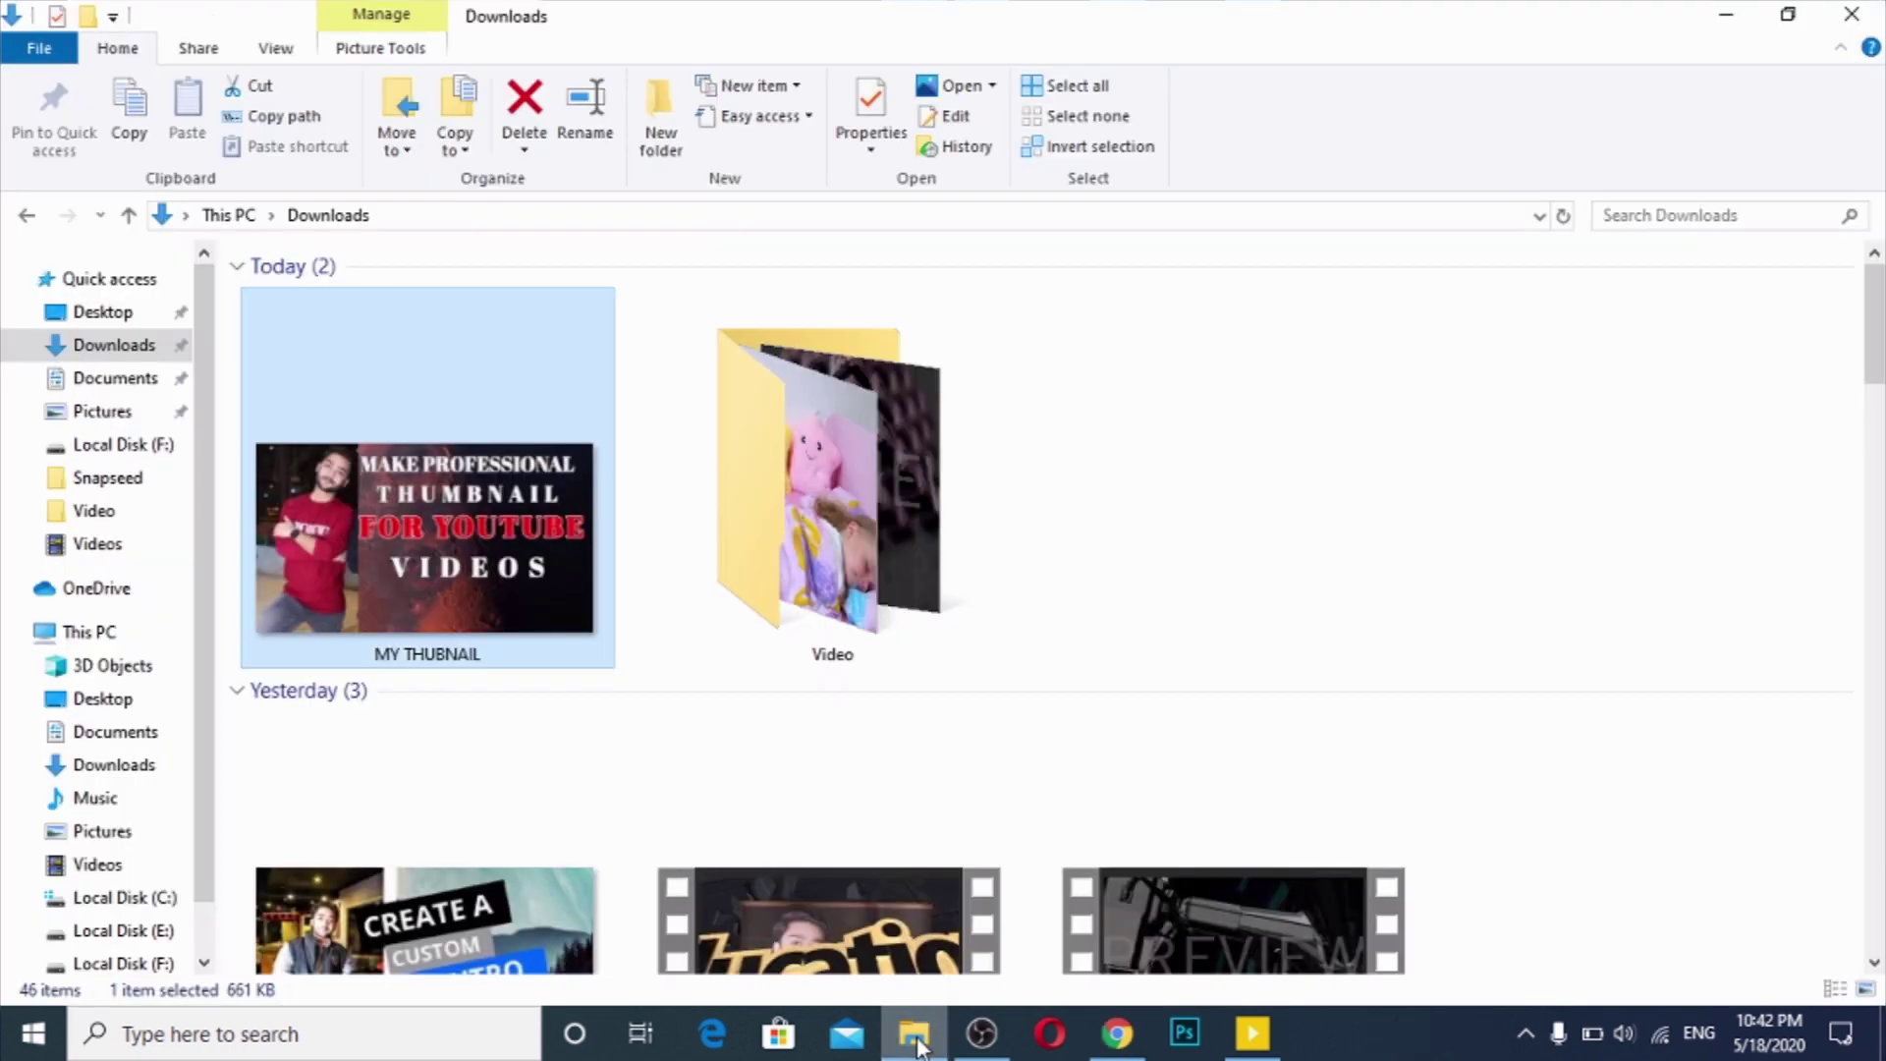
left_click(916, 1039)
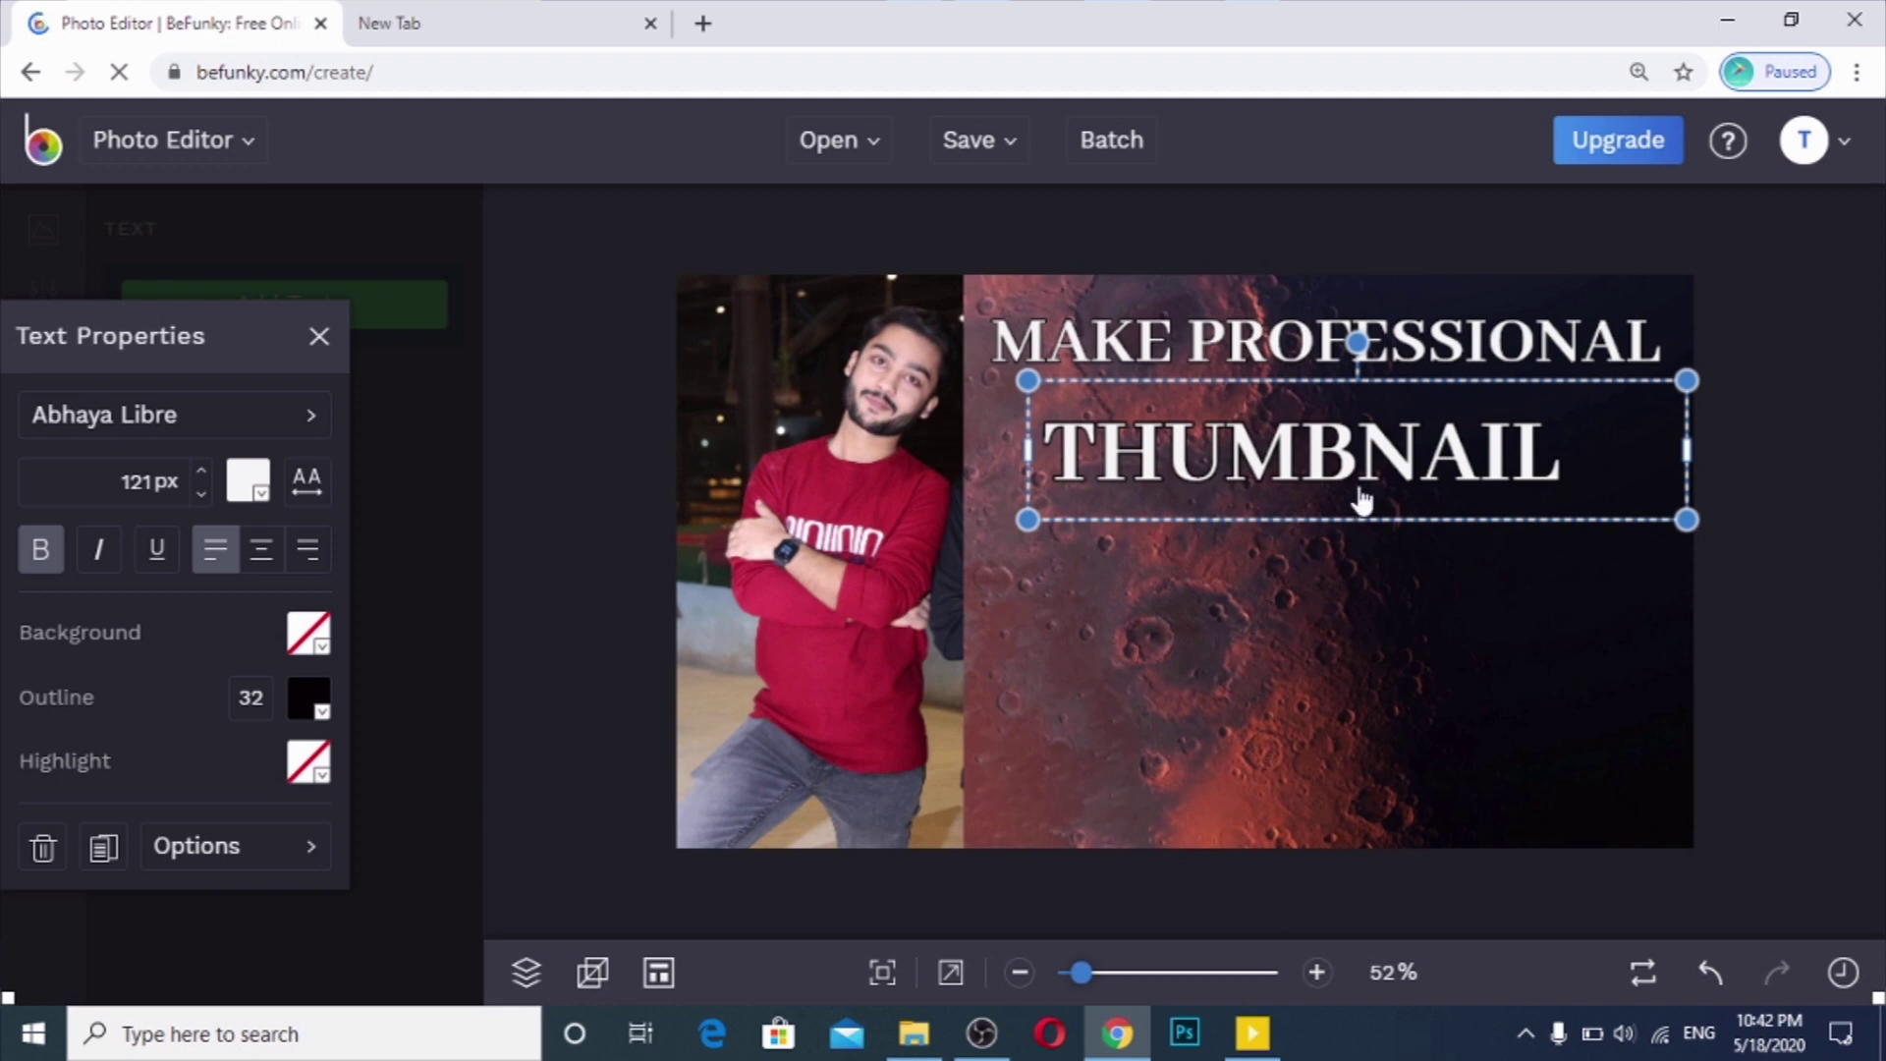
left_click(1347, 619)
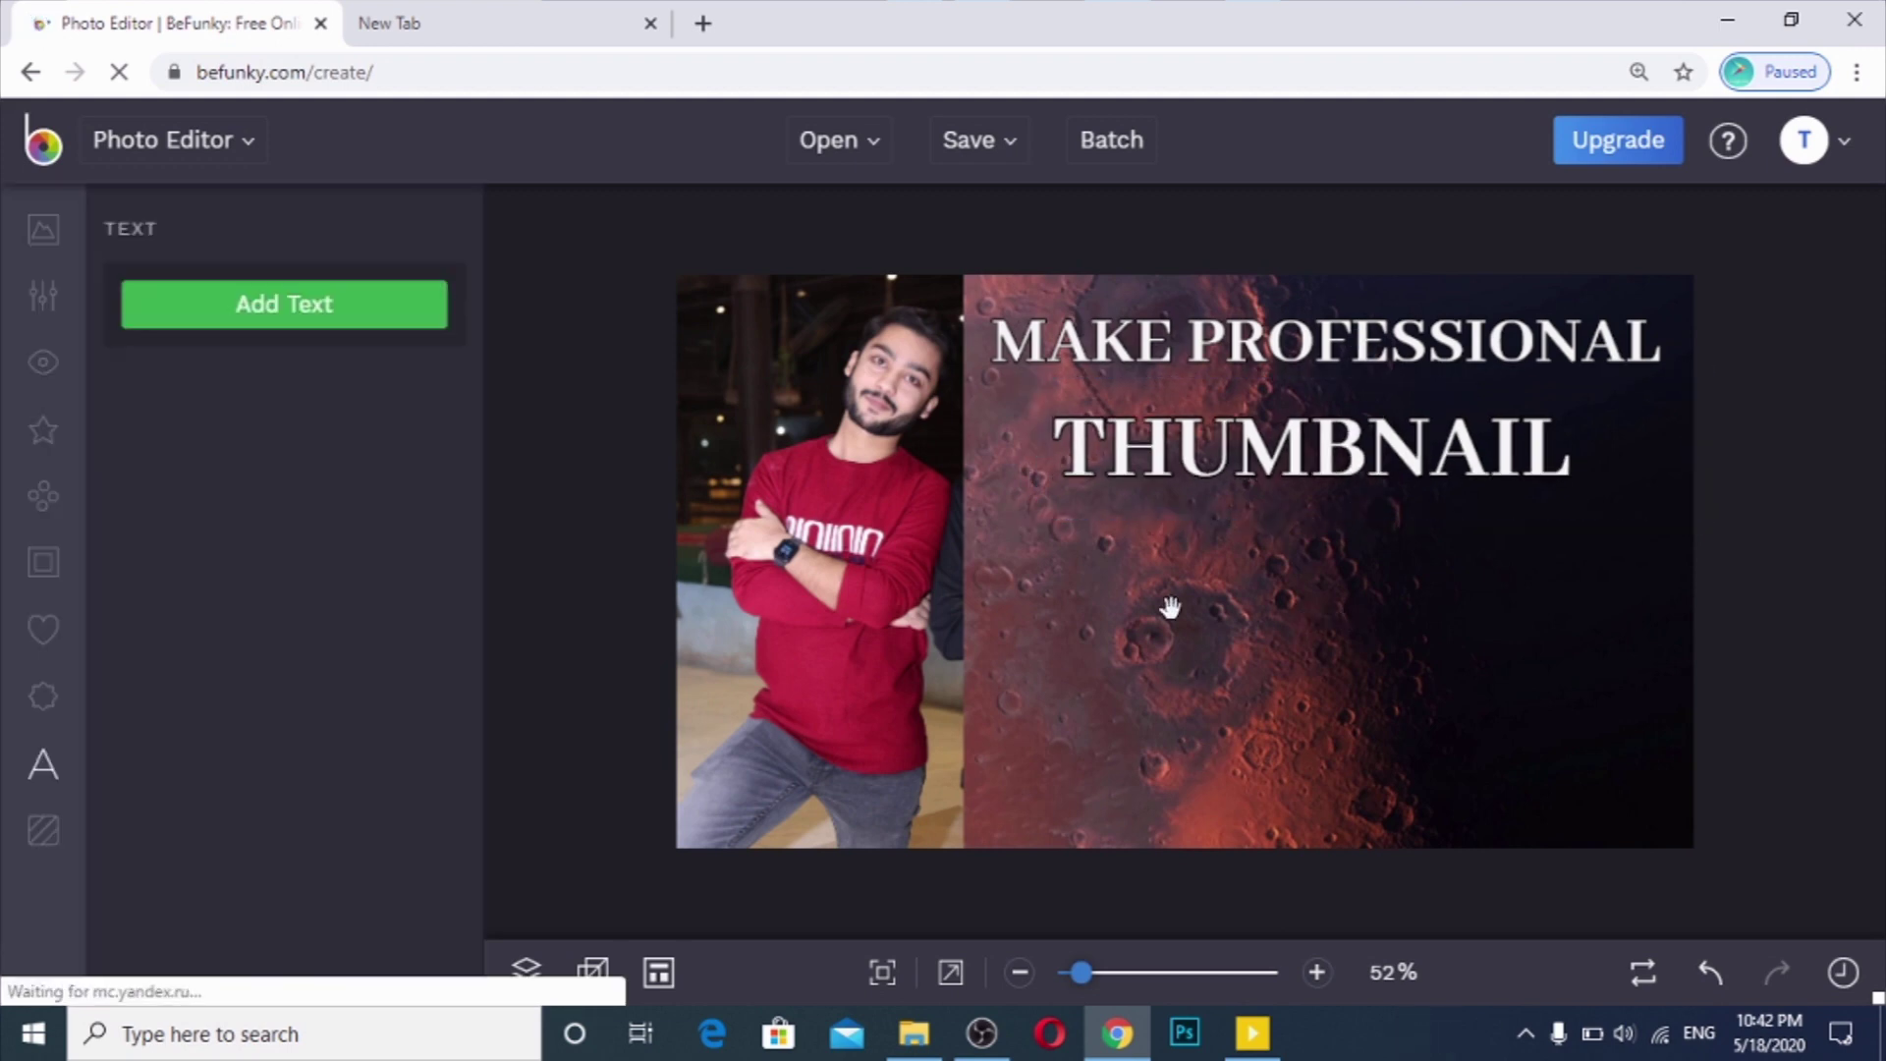
Step: Add a third text box reading "FOR YOUTUBE", checking the finished MY THUBNAIL image in Downloads for the wording
left_click(366, 314)
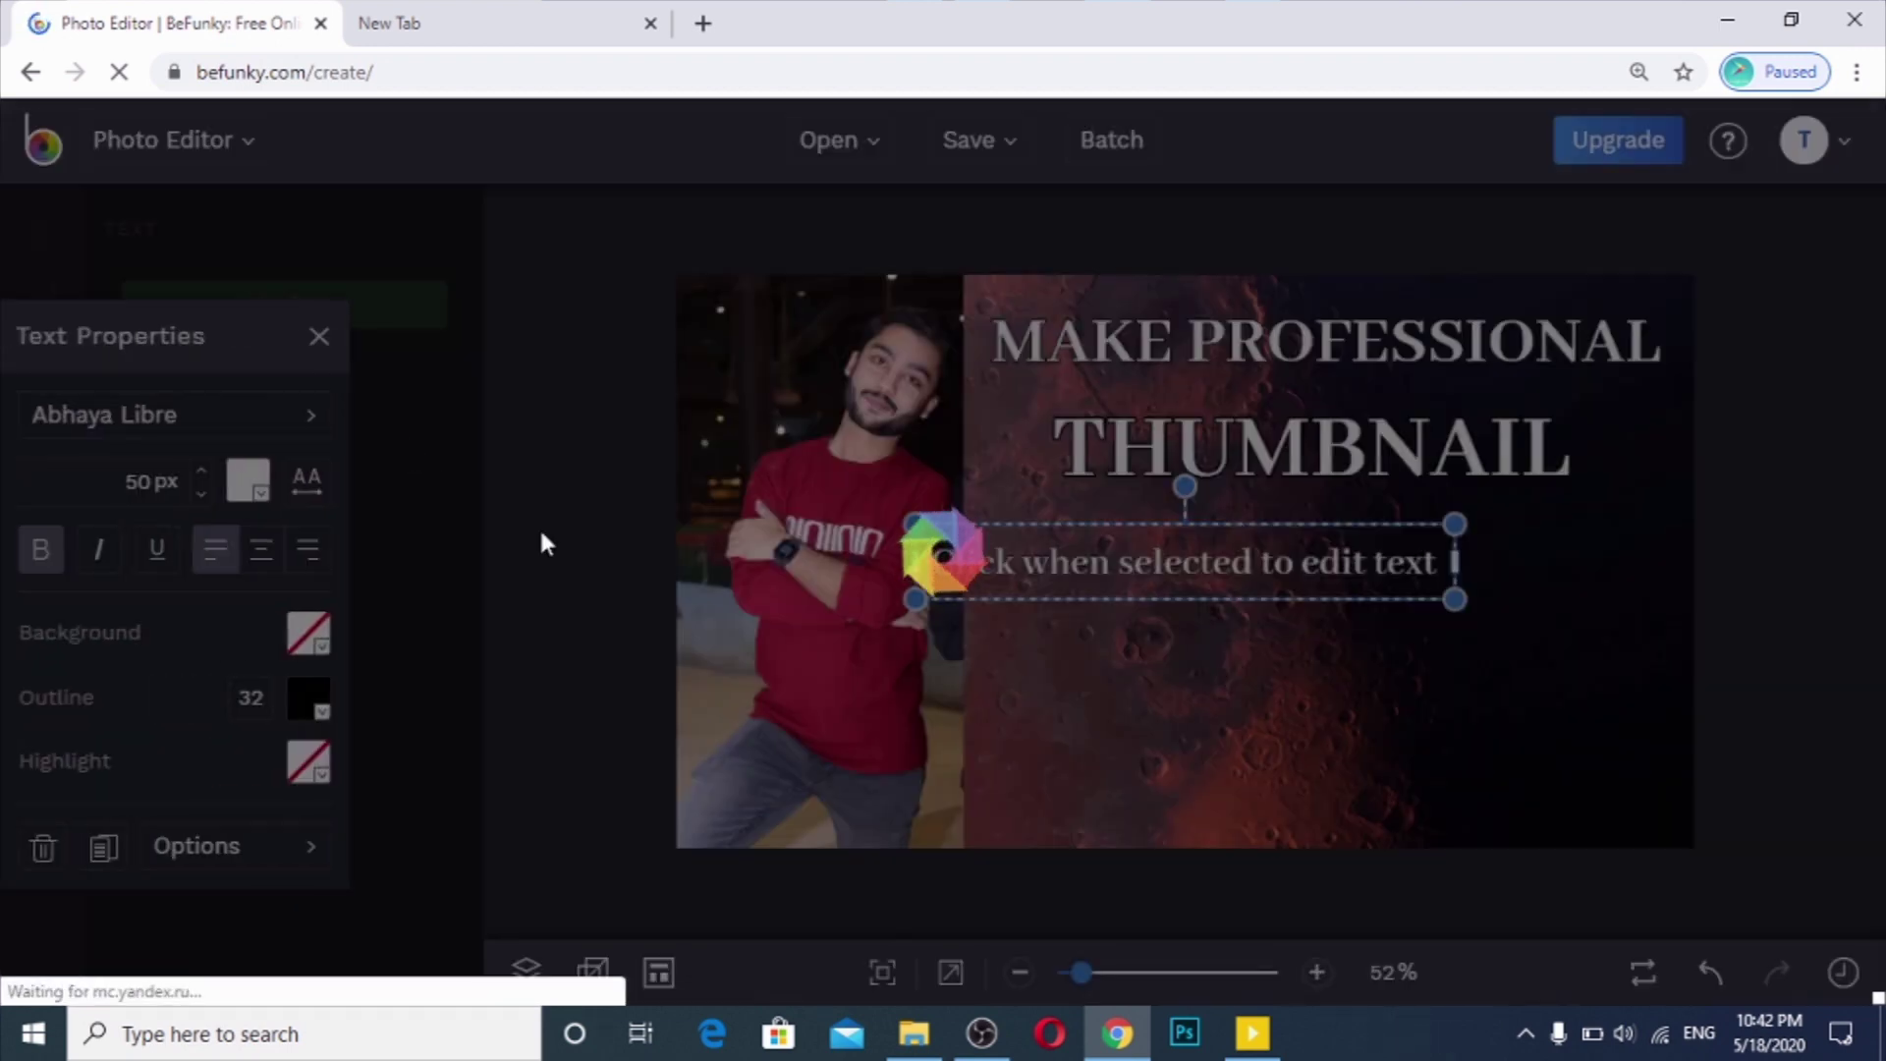
left_click(1073, 581)
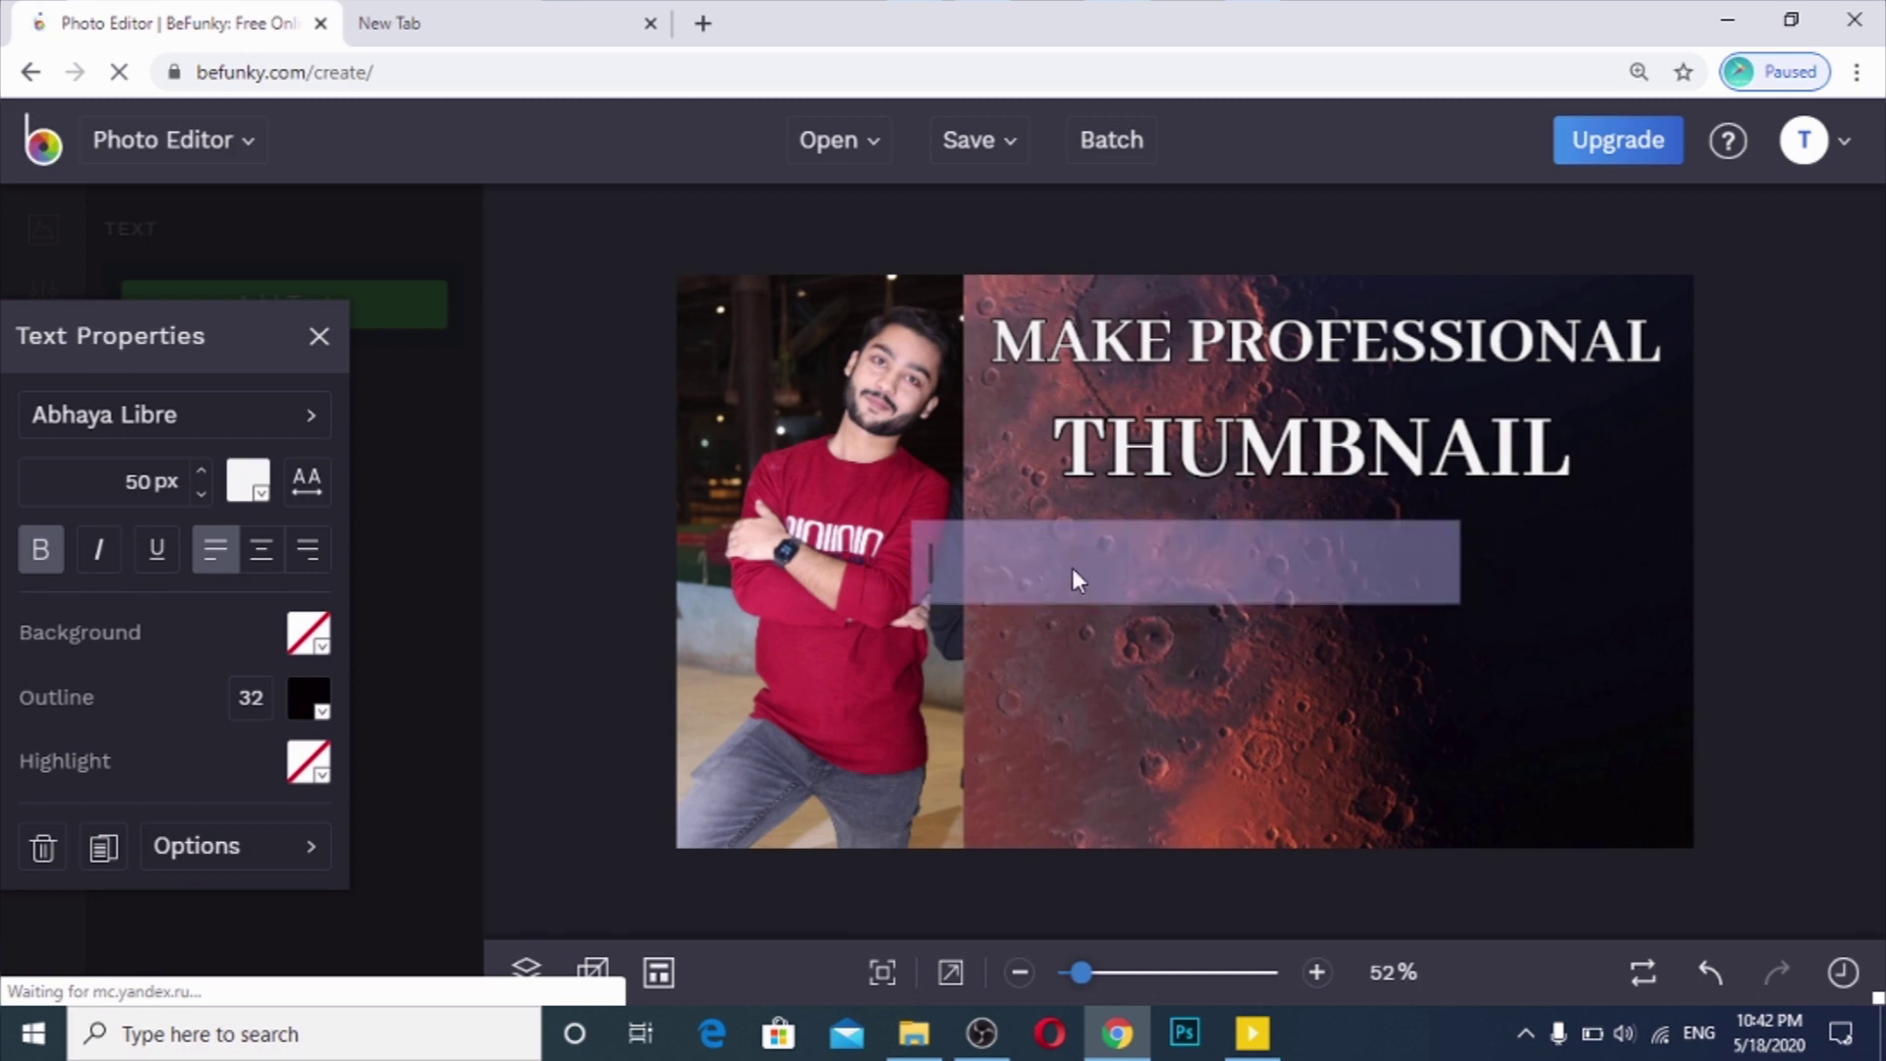
left_click(914, 1033)
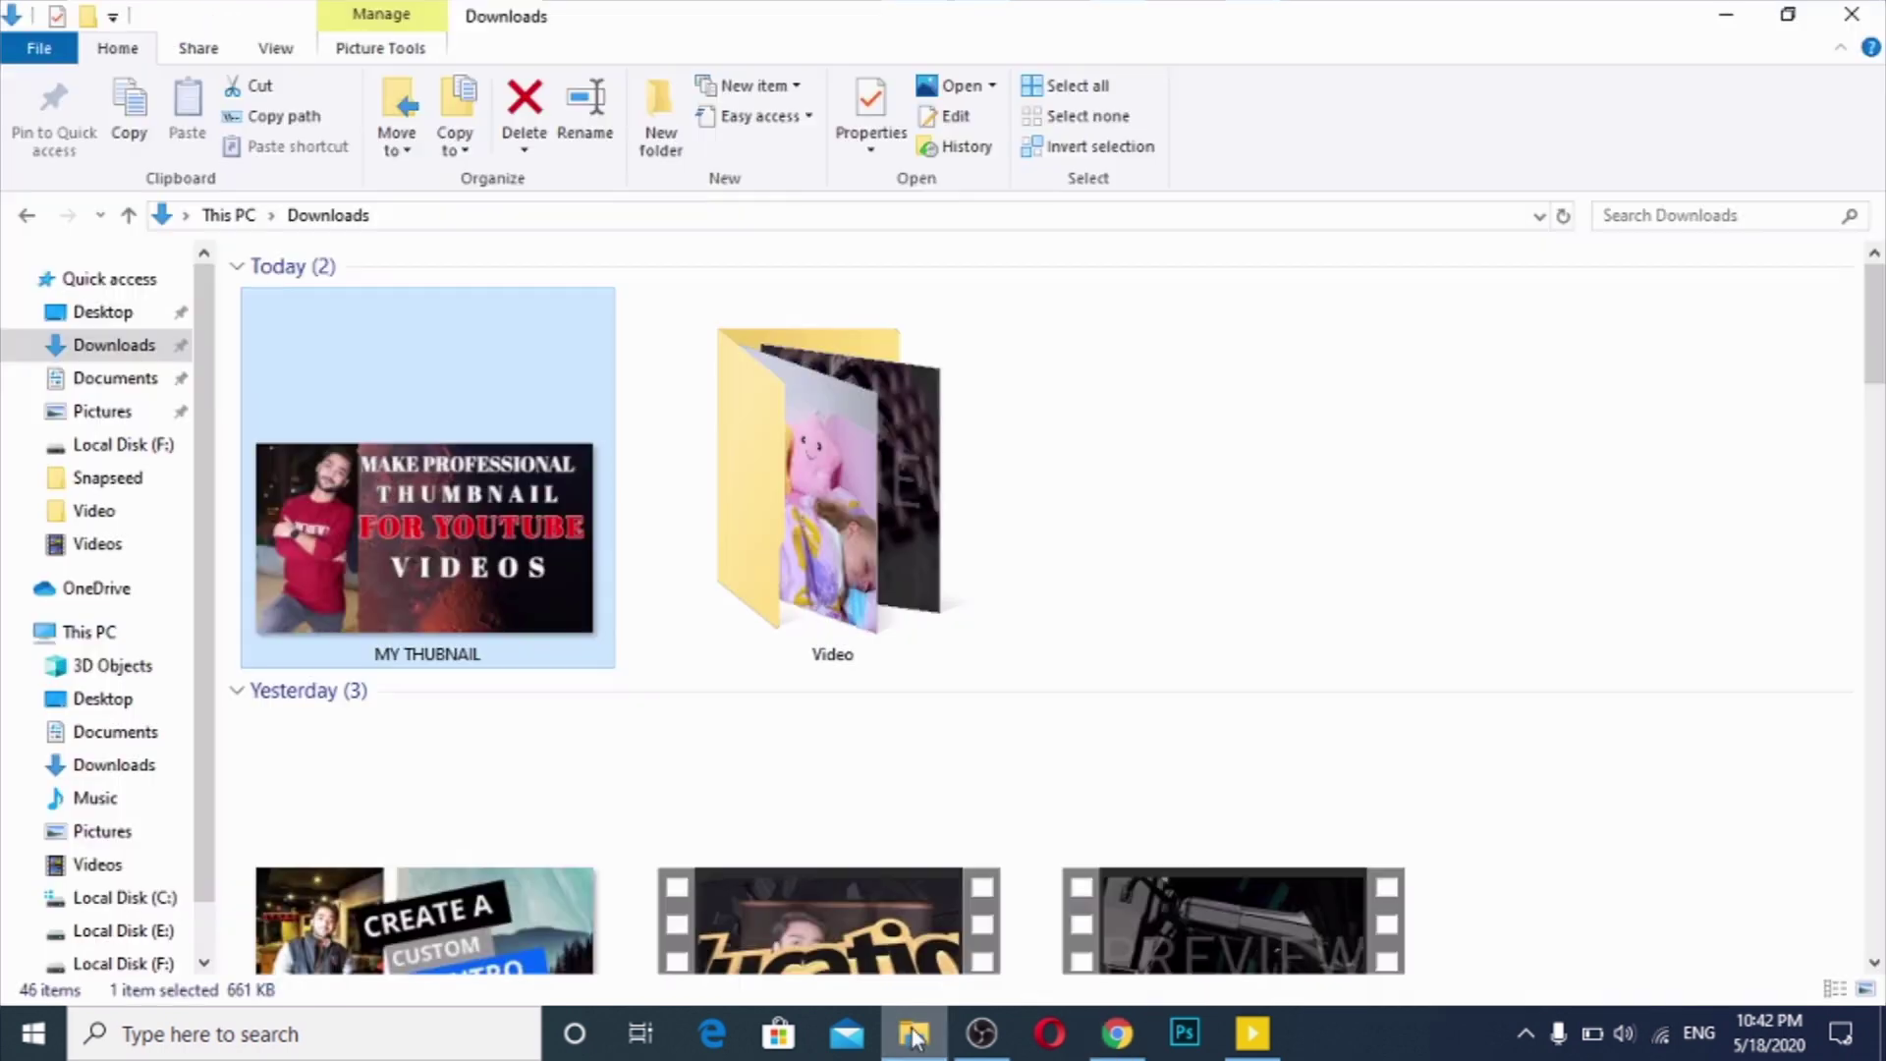
left_click(914, 1034)
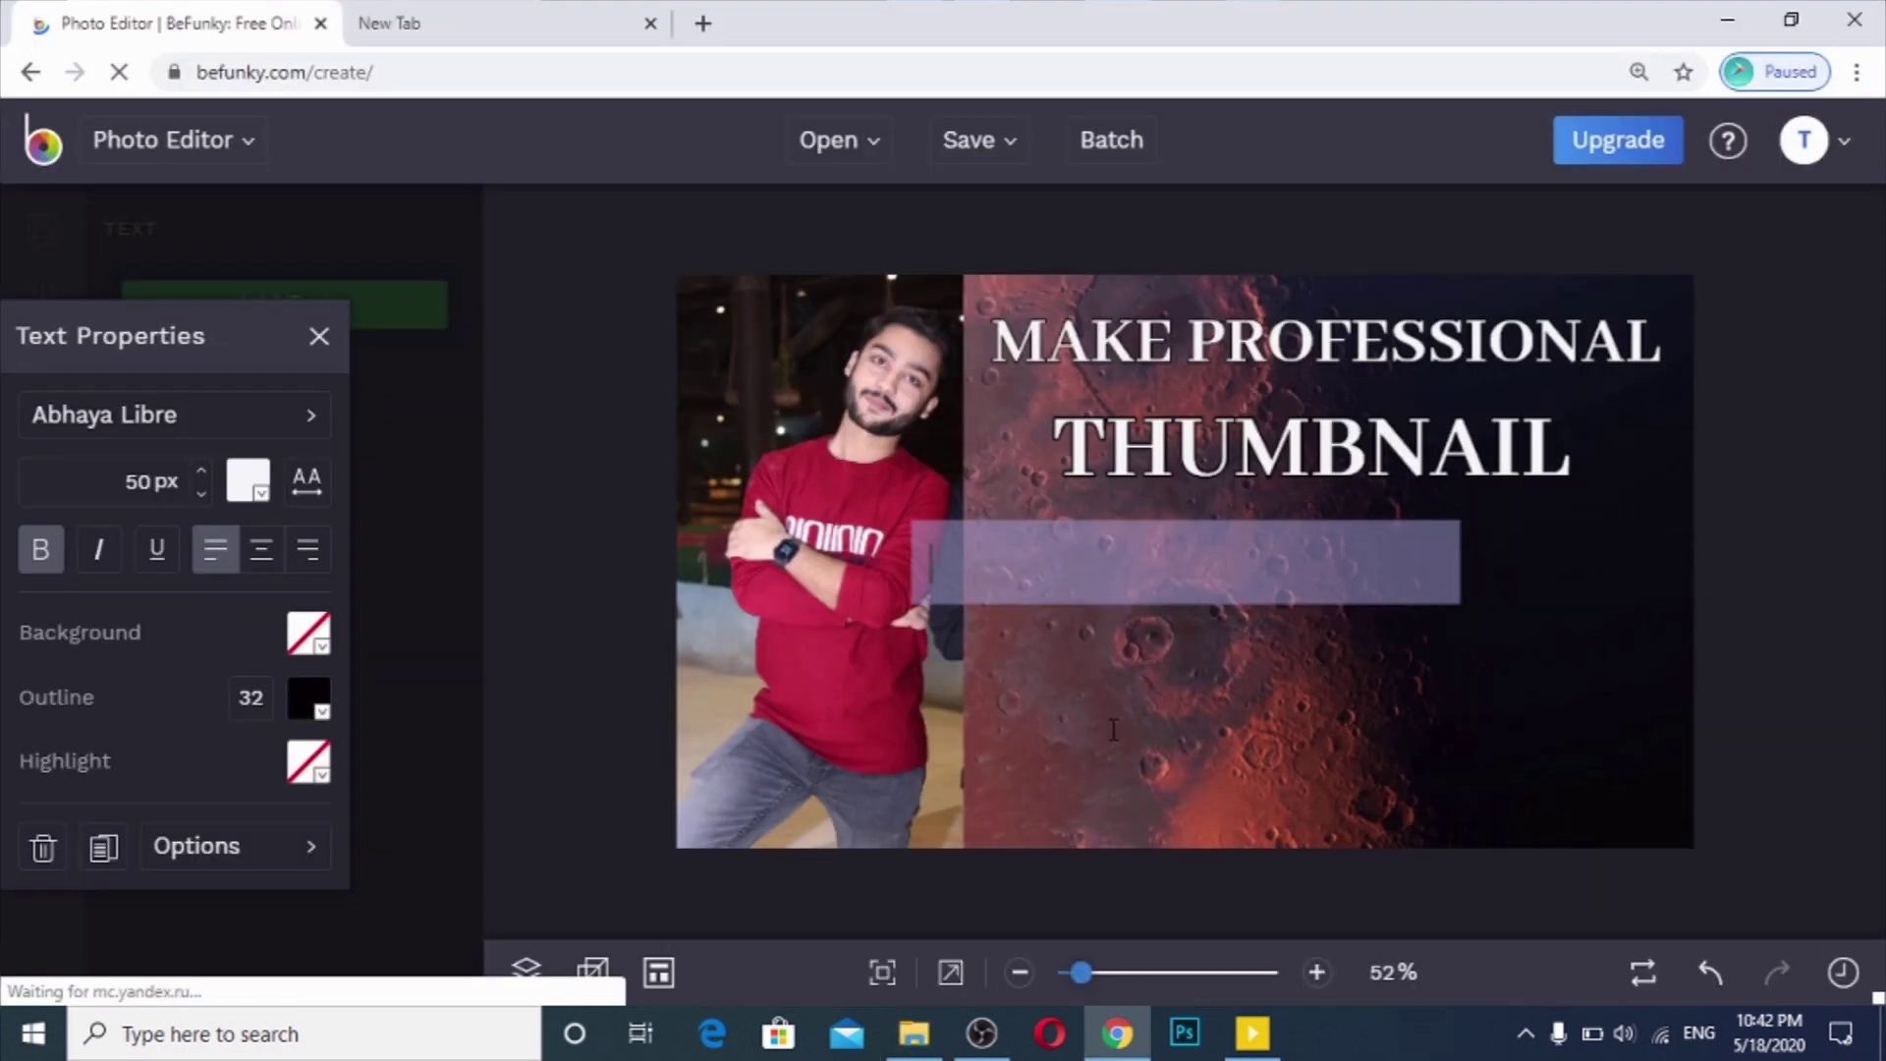
type("FOR YOTUBE")
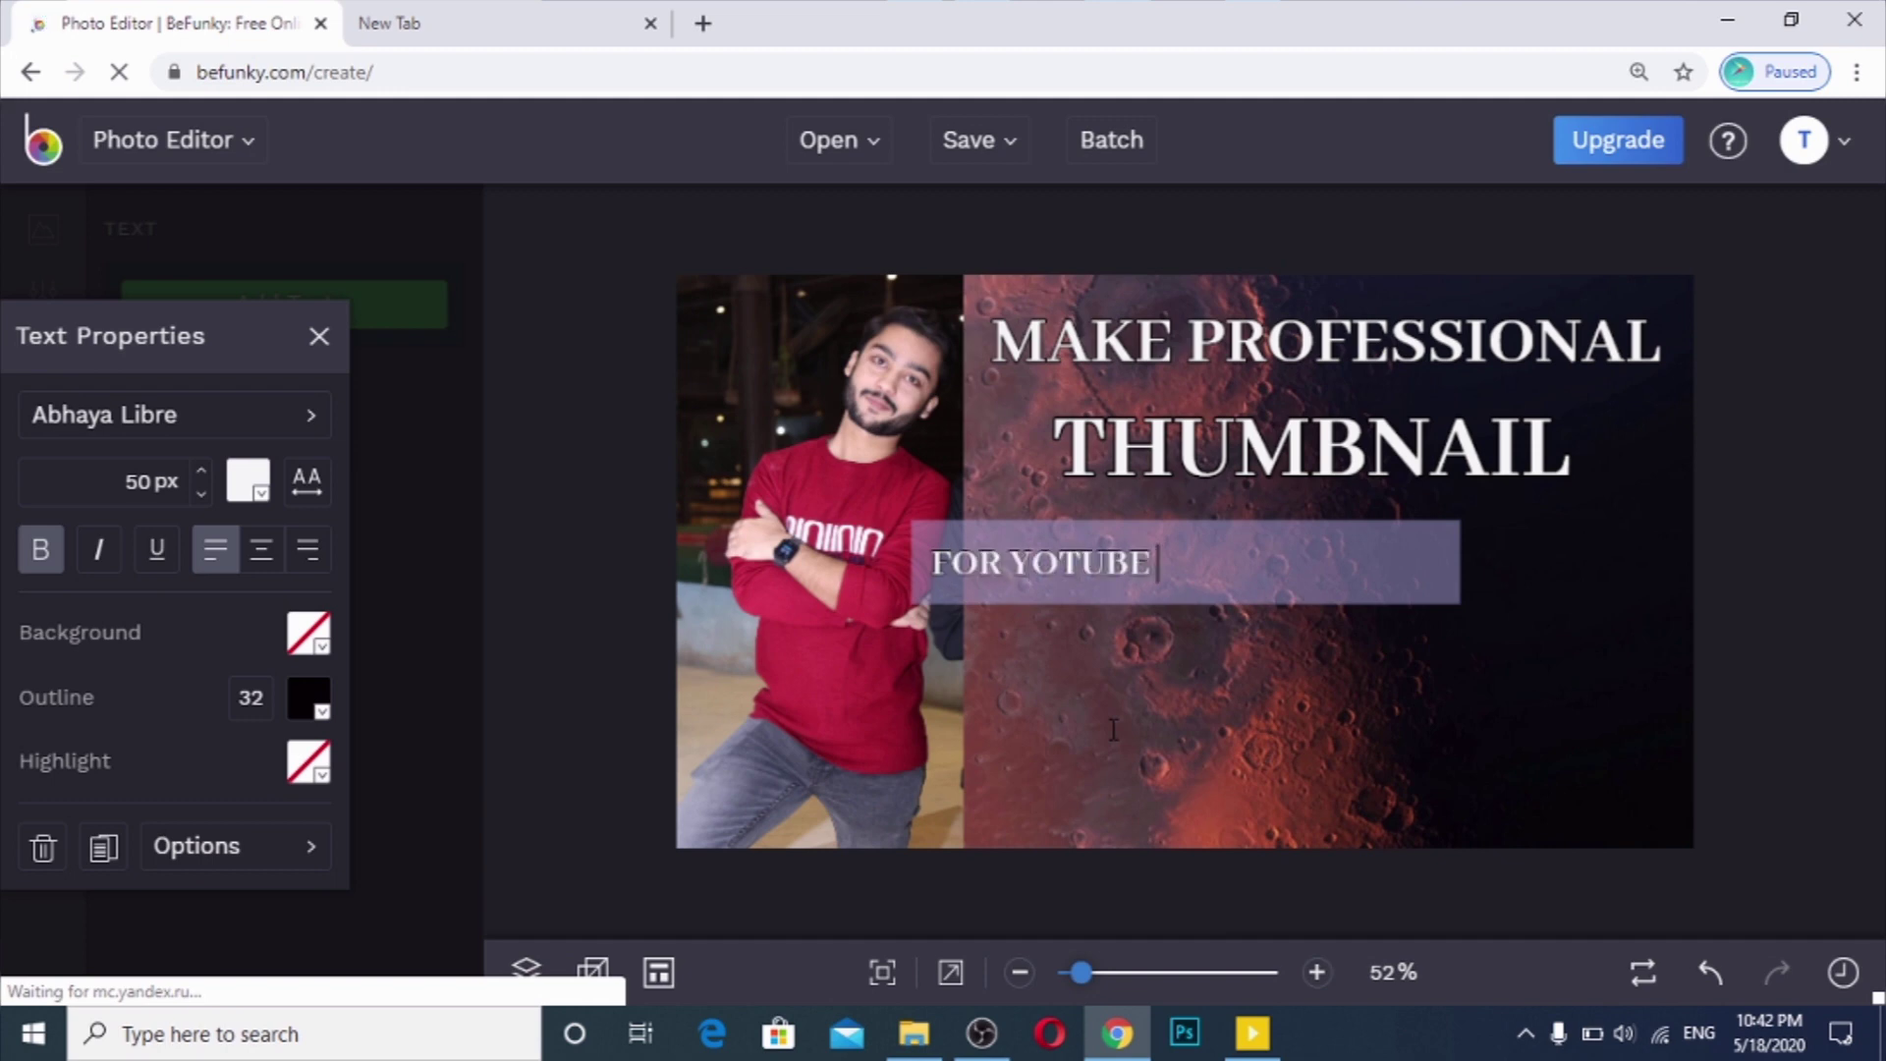
key("BackSpace")
key("BackSpace")
key("BackSpace")
key("BackSpace")
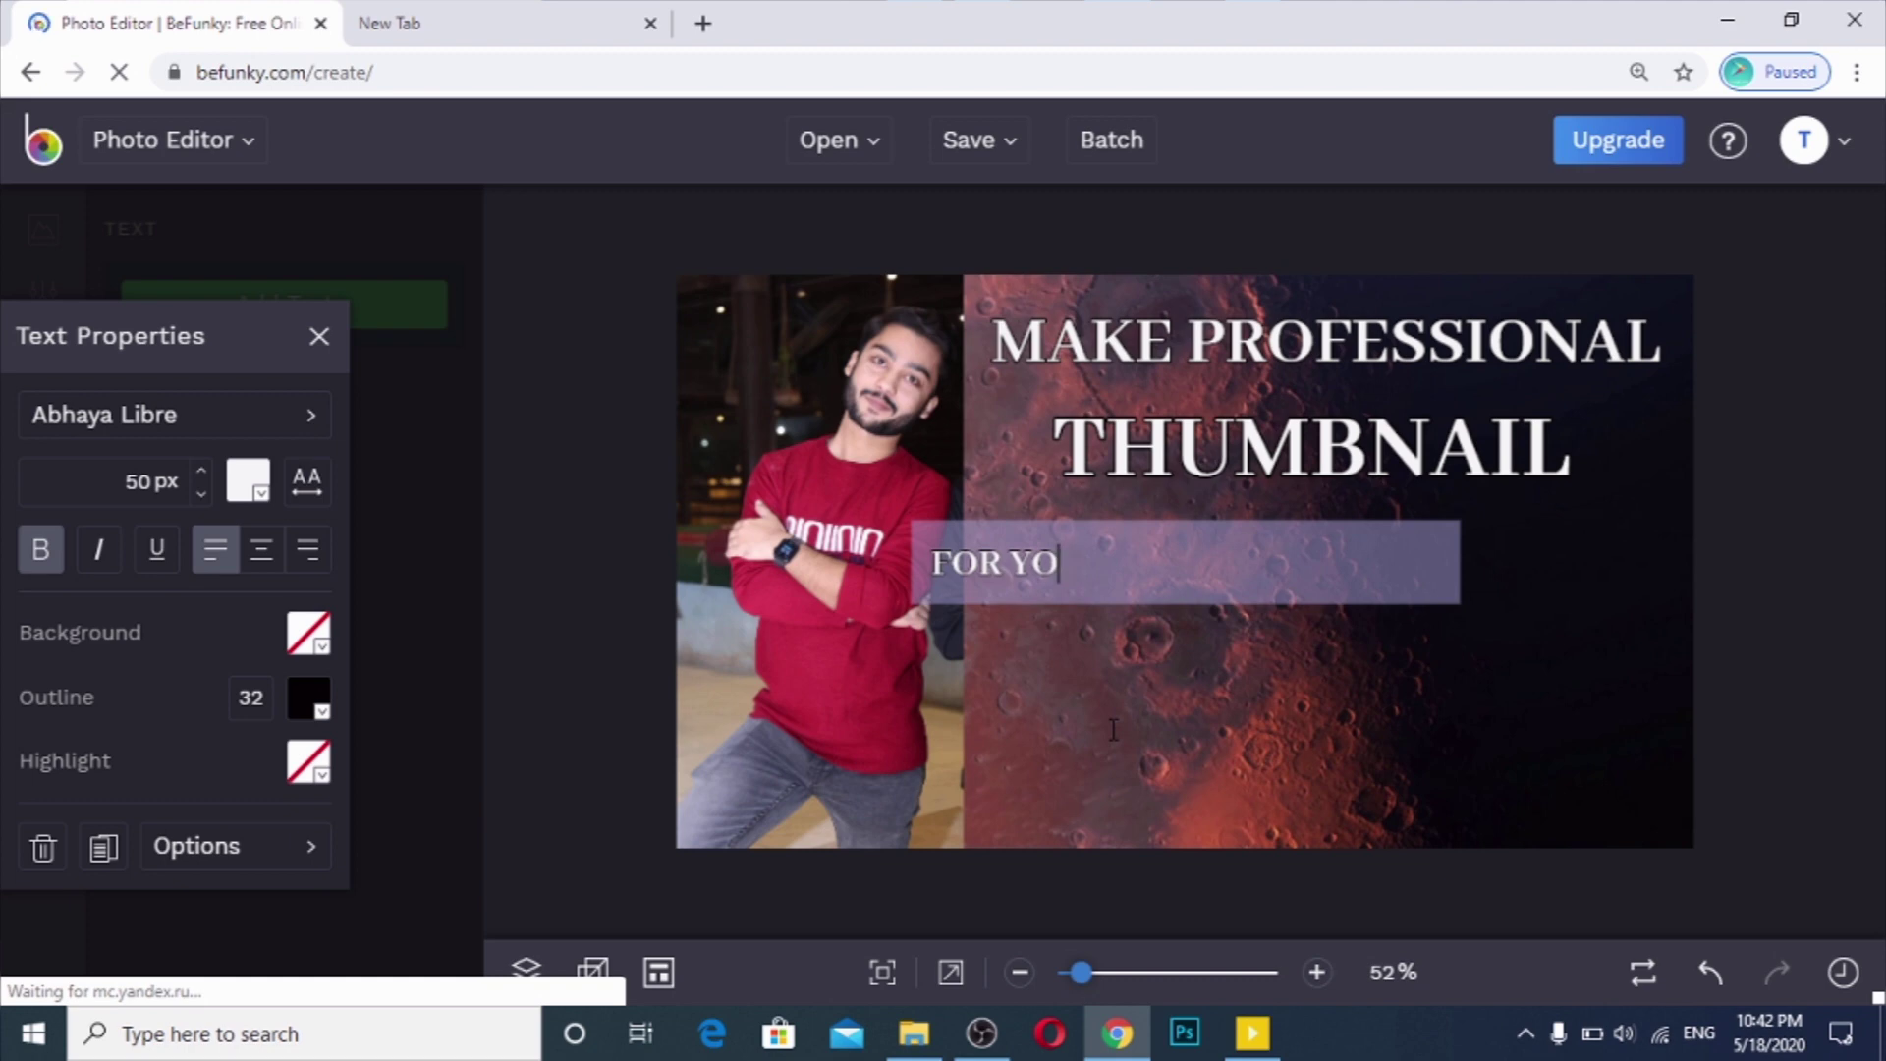
type("UTUBE")
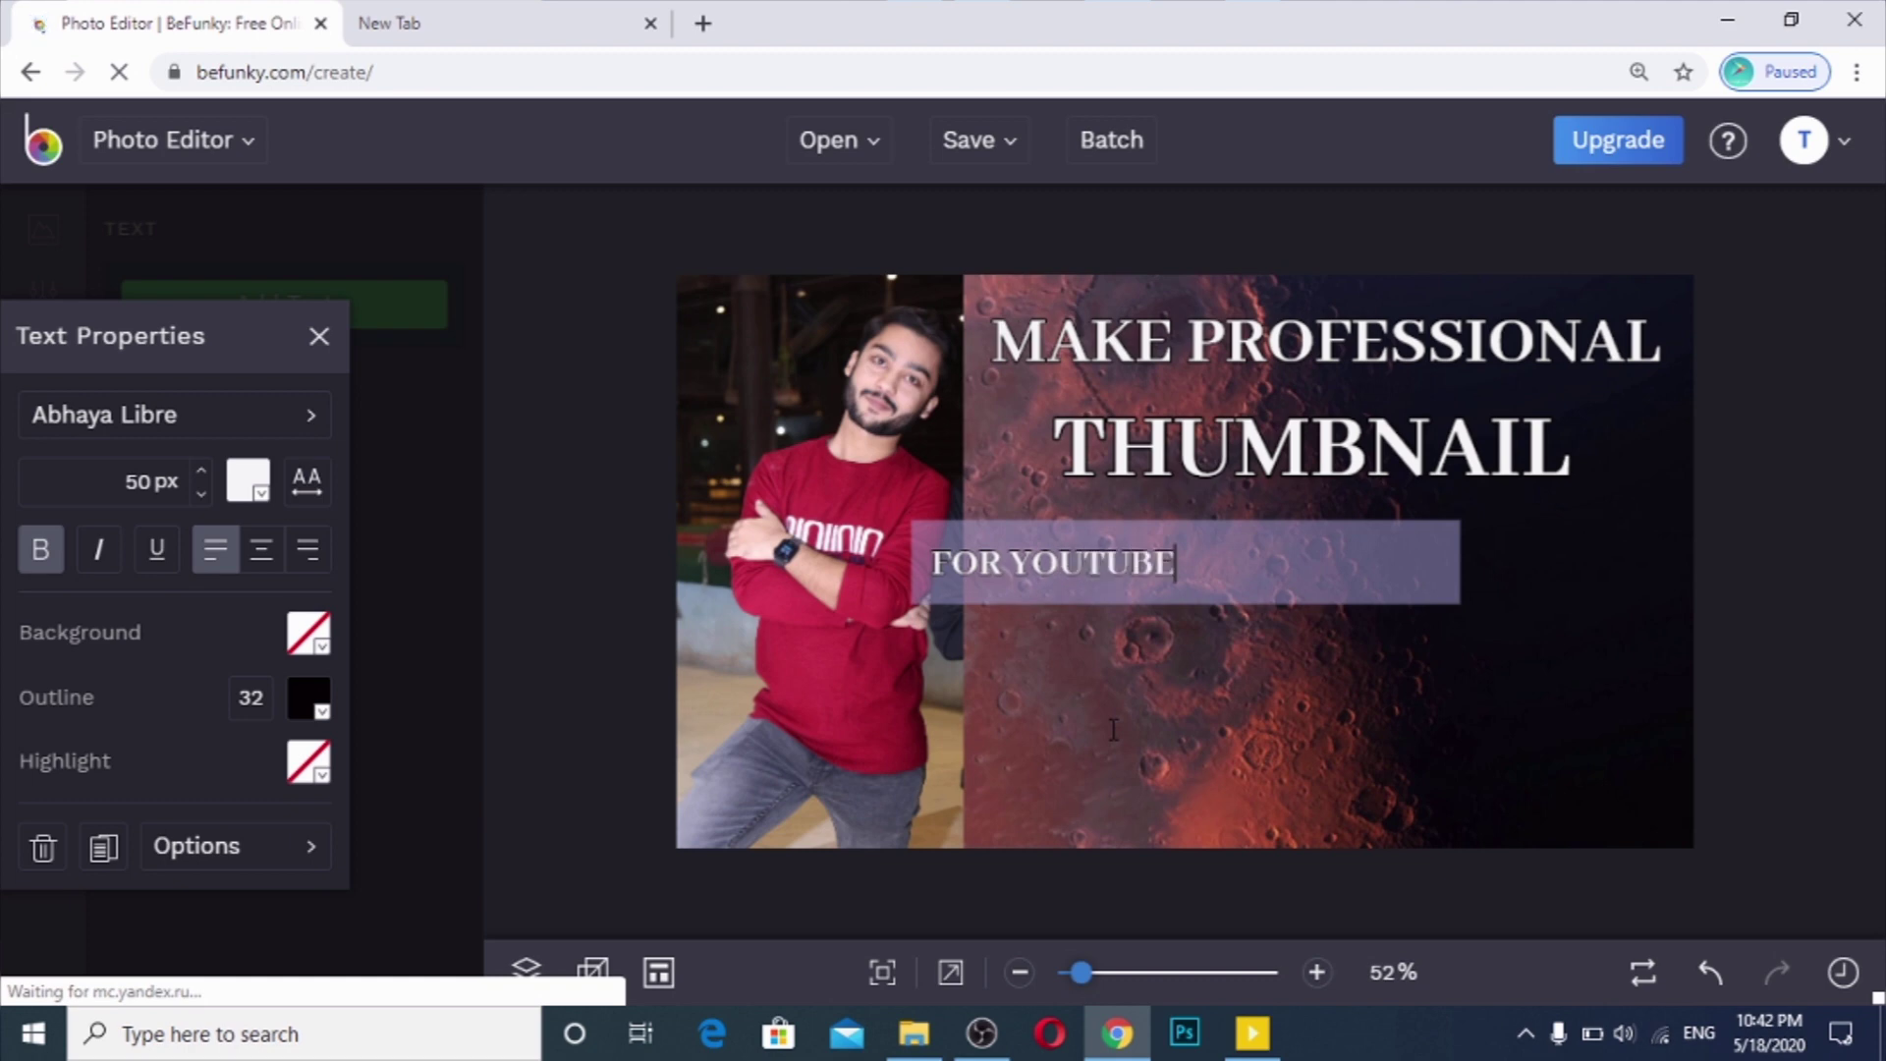
left_click(1394, 595)
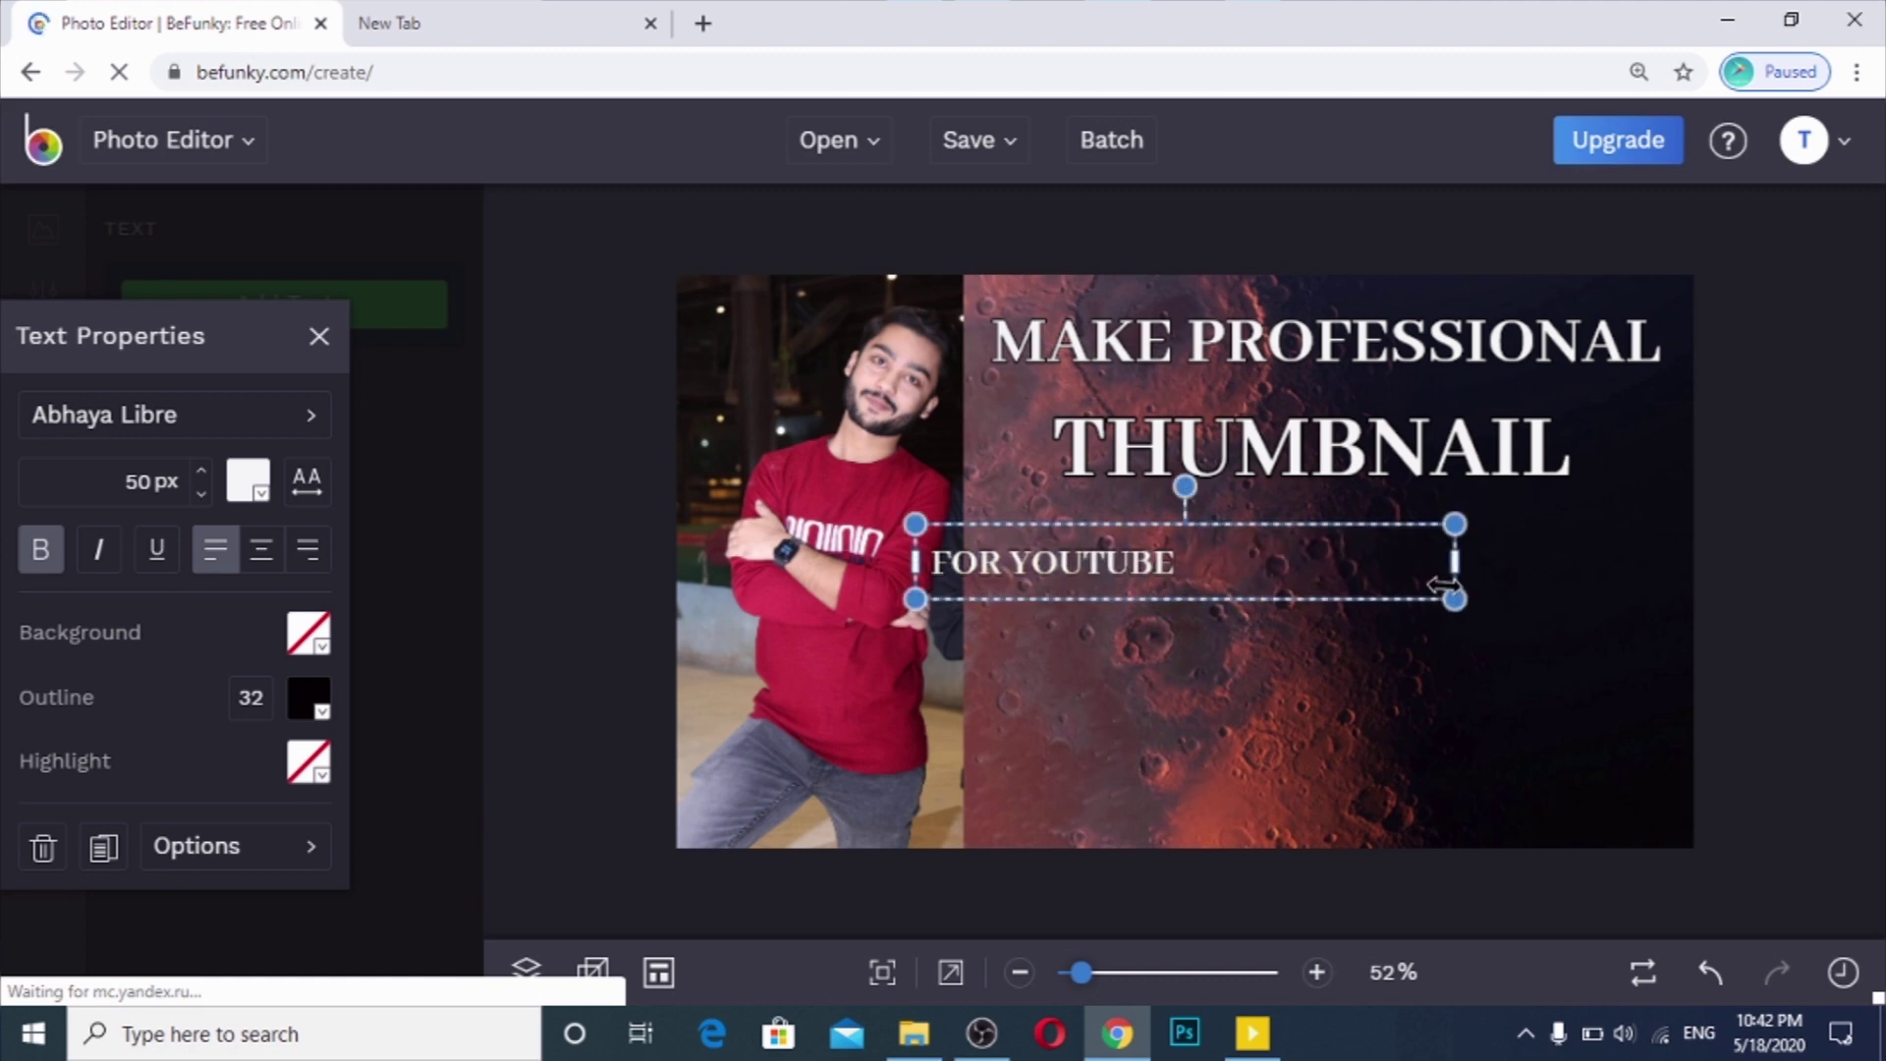
Step: Narrow the FOR YOUTUBE text box and set its text size to 100 px
left_click_drag(1453, 562, 1130, 565)
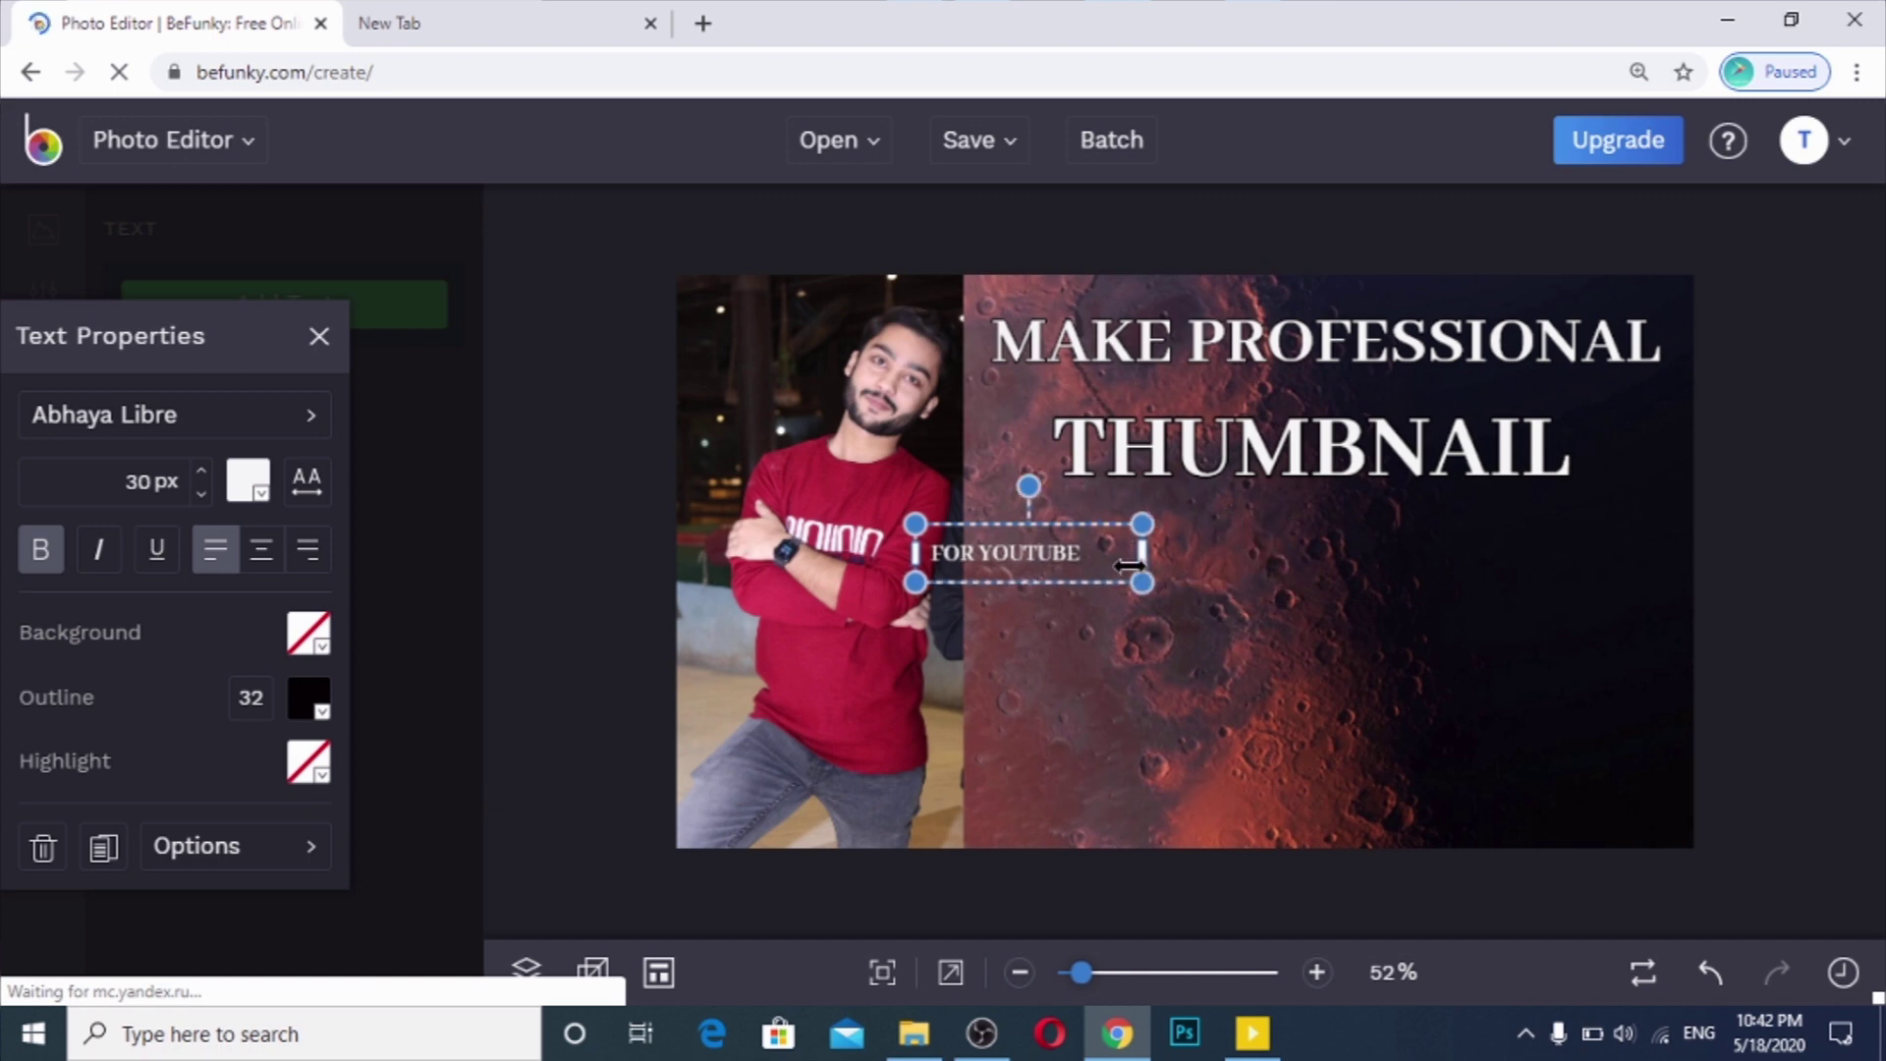
left_click(201, 469)
left_click_drag(200, 469, 200, 468)
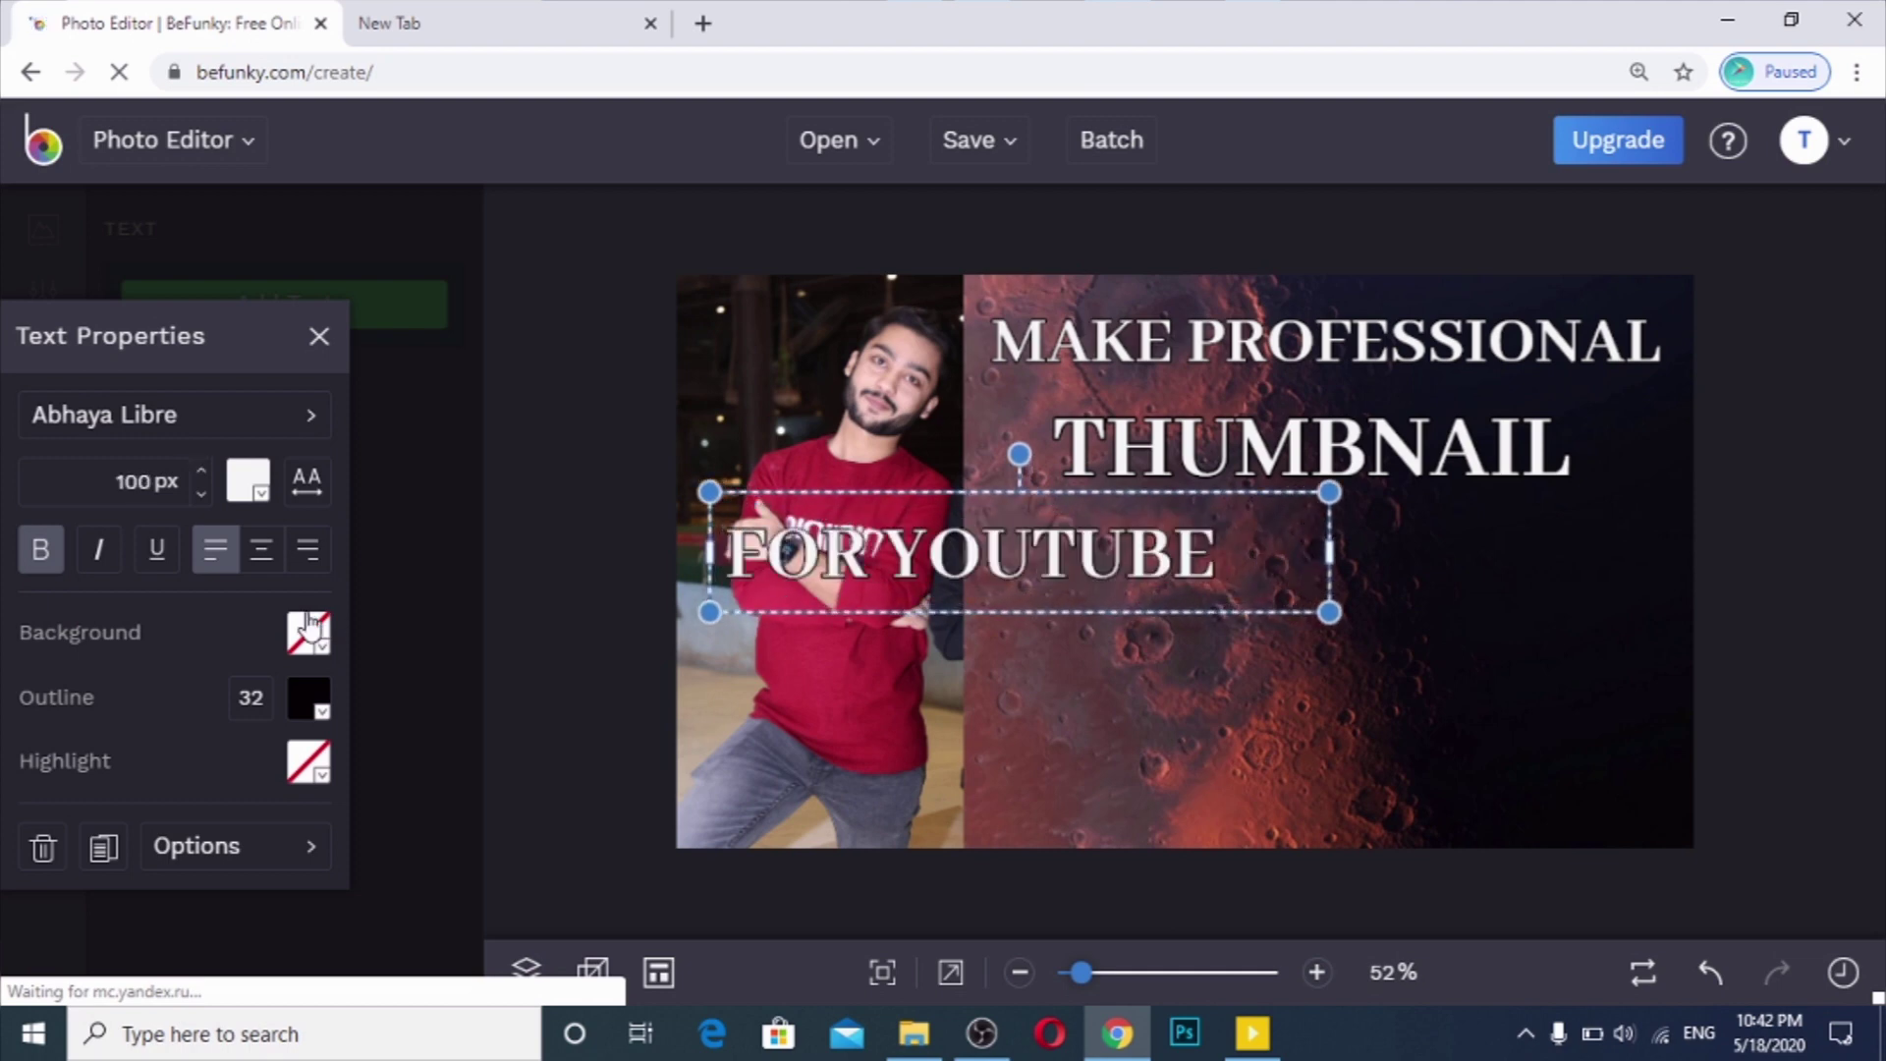
Step: Color the FOR YOUTUBE text red (#E80000) and make its background transparent after trying a red fill
left_click(310, 631)
left_click_drag(678, 786, 682, 764)
left_click(249, 480)
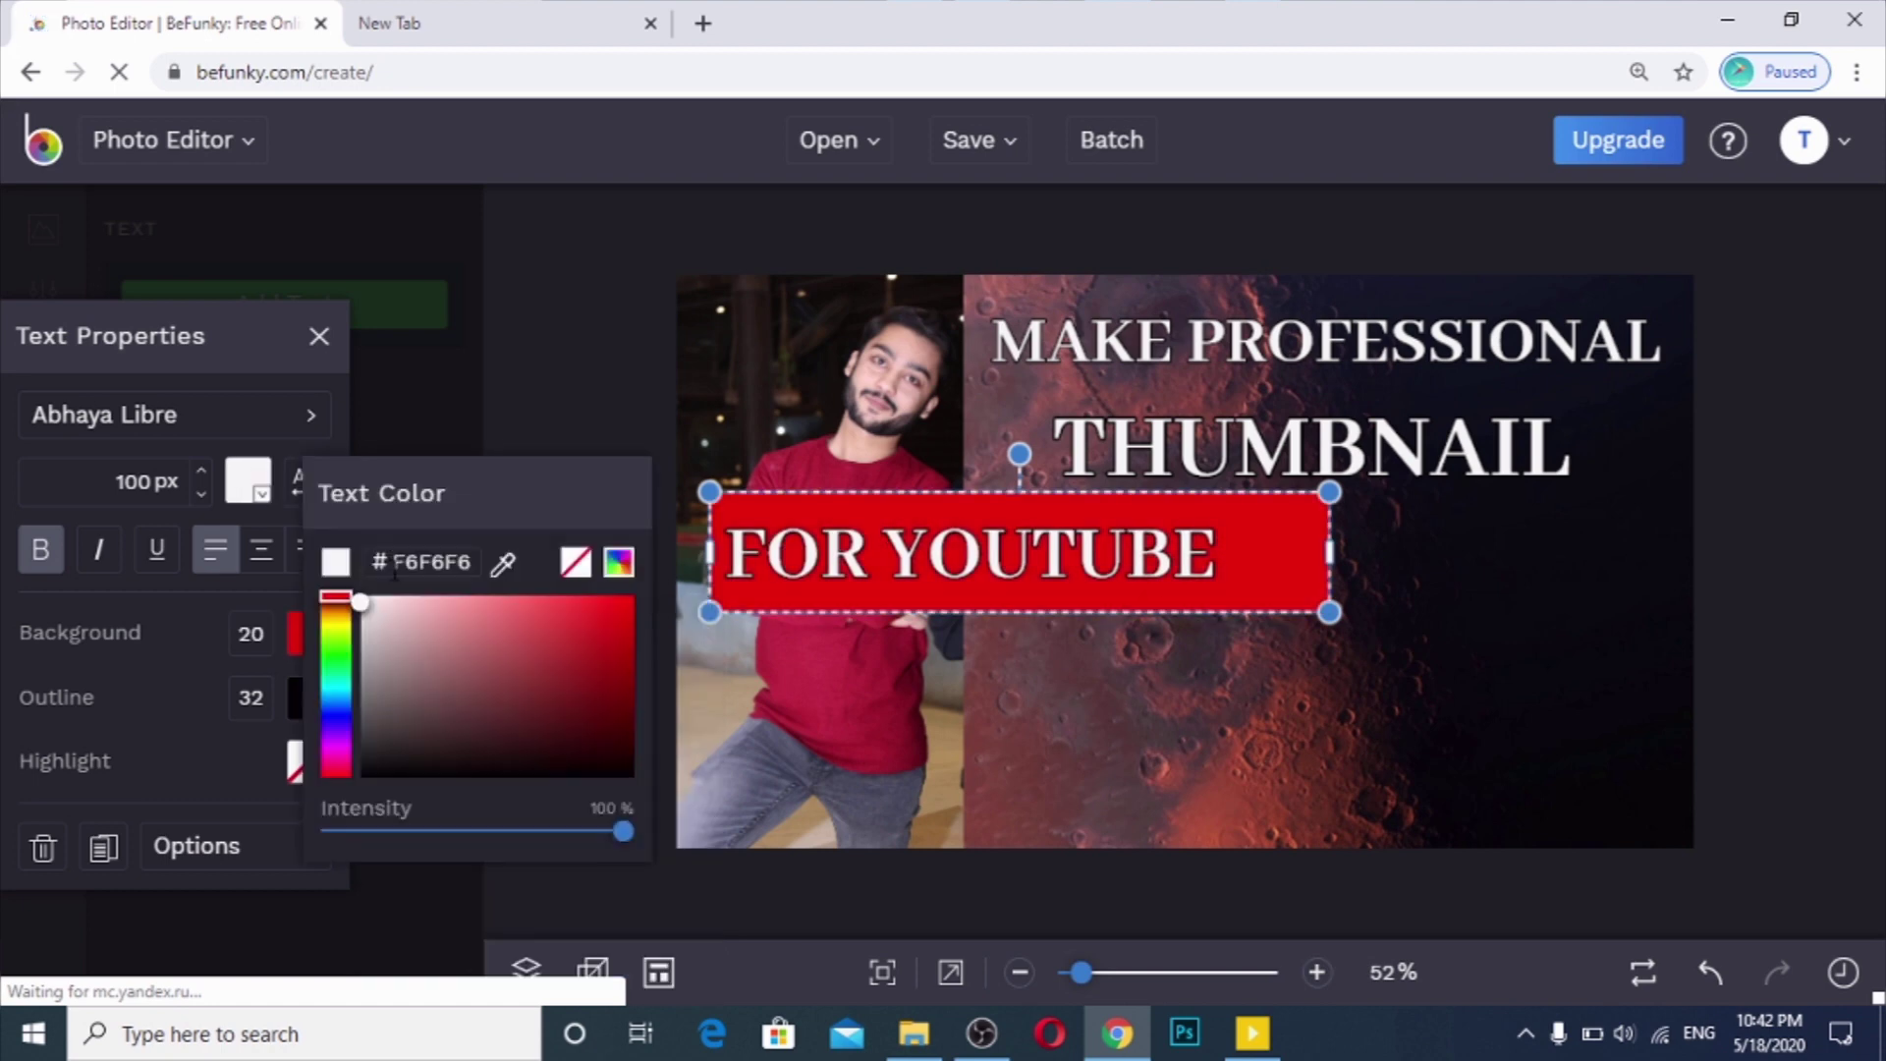
left_click_drag(598, 648, 632, 610)
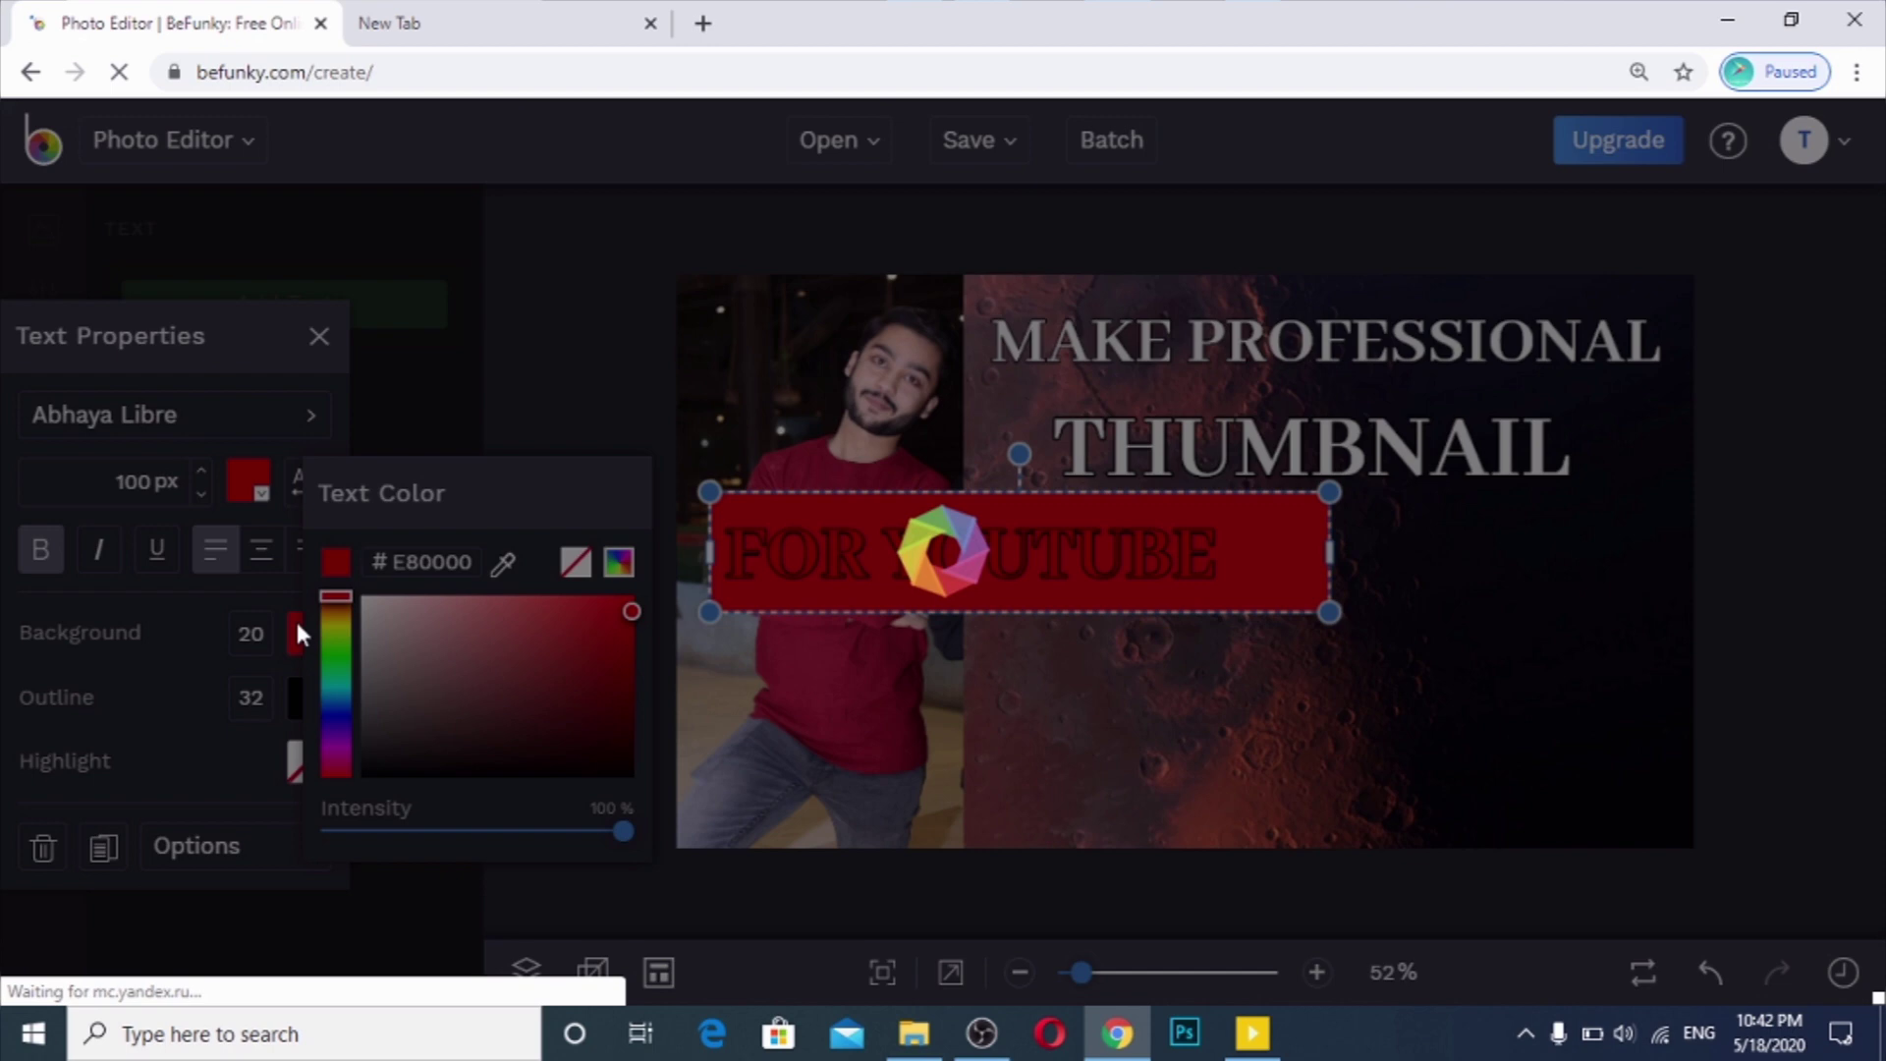
left_click(297, 629)
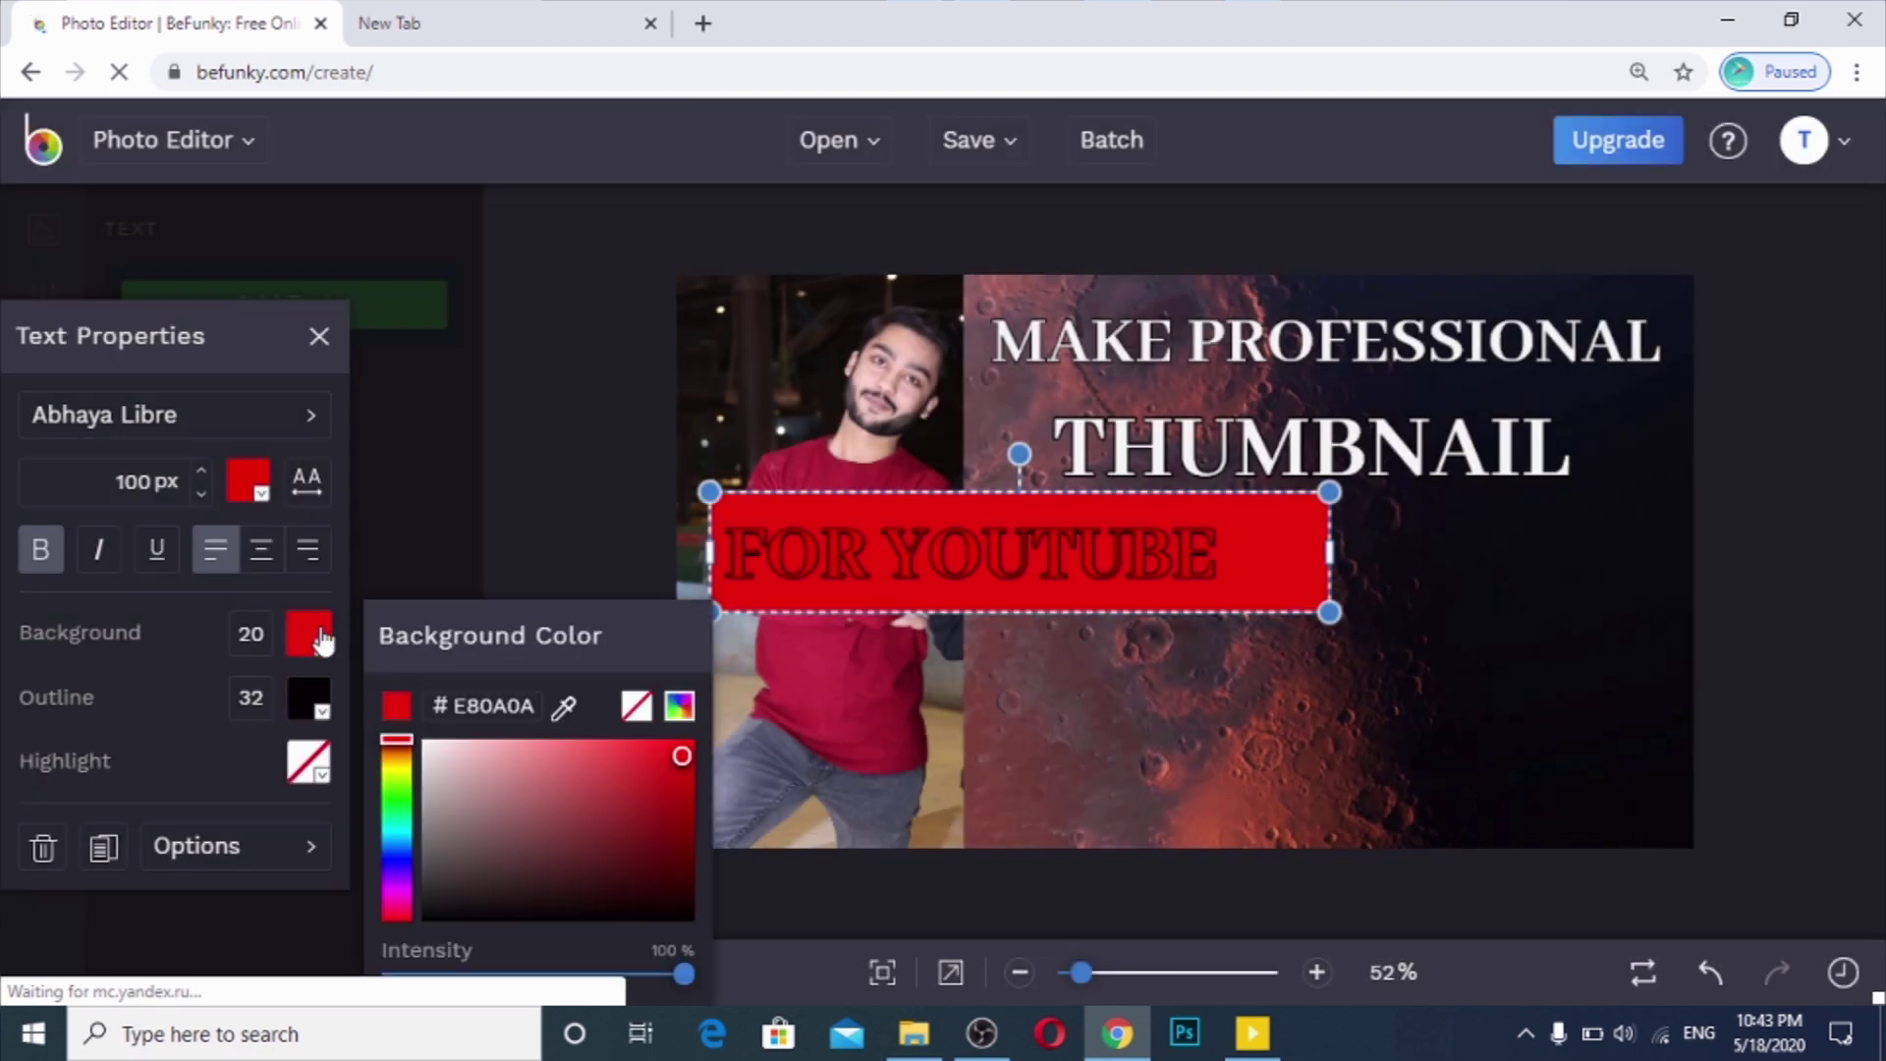
left_click(634, 707)
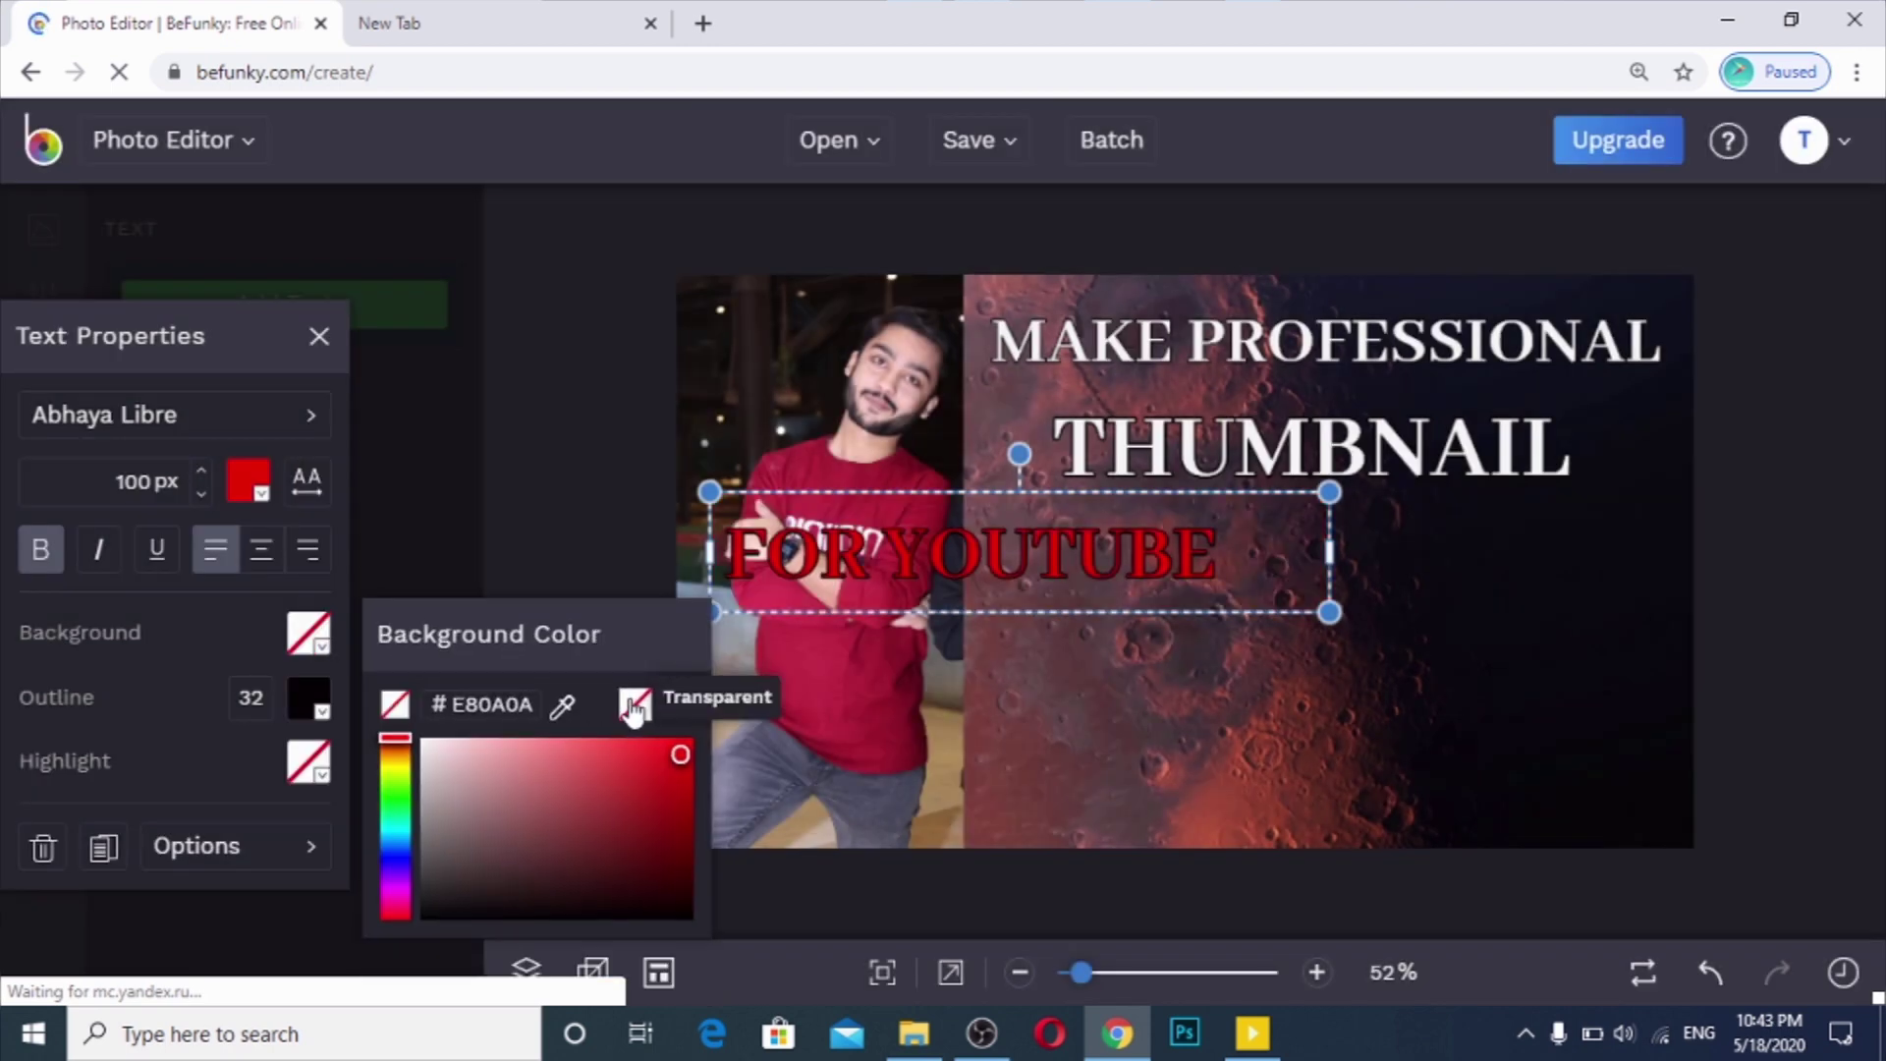
Step: Give the FOR YOUTUBE text a near-white outline (#EFEBEB) and place it beneath THUMBNAIL on the crater background
left_click(319, 720)
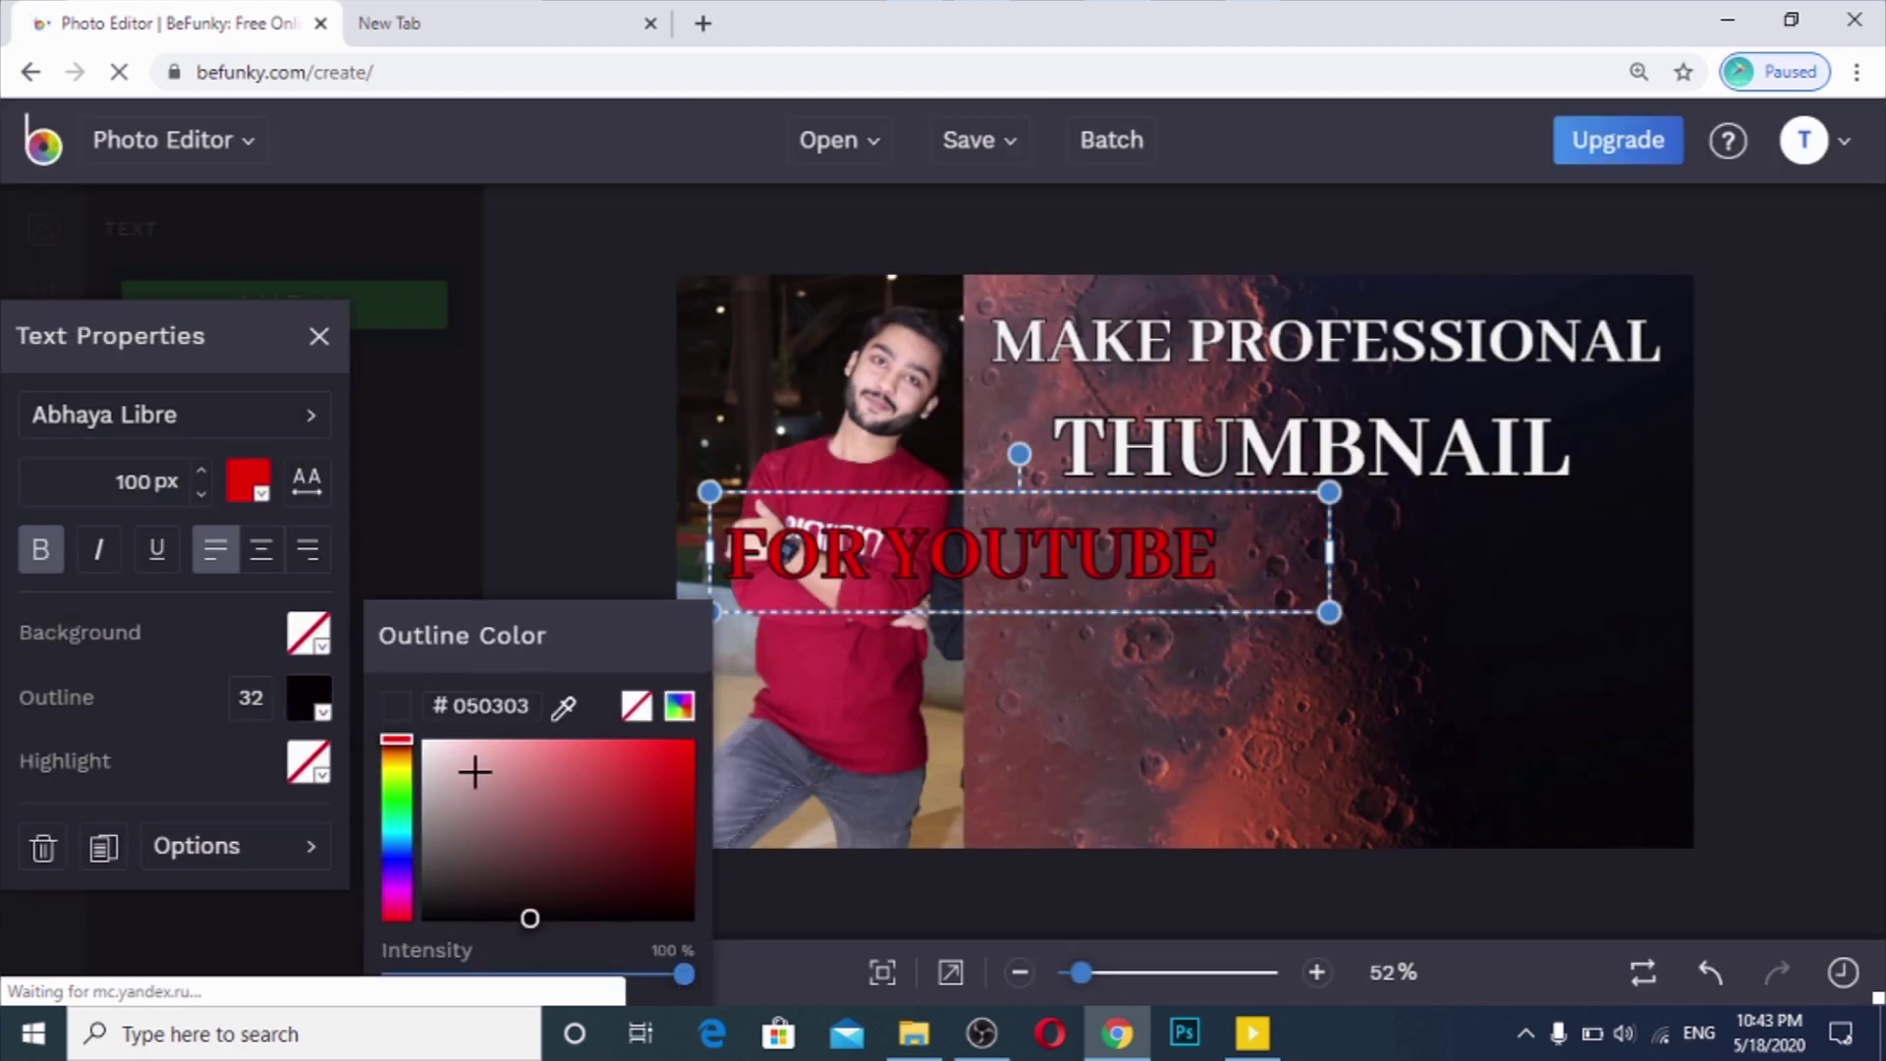
left_click(427, 750)
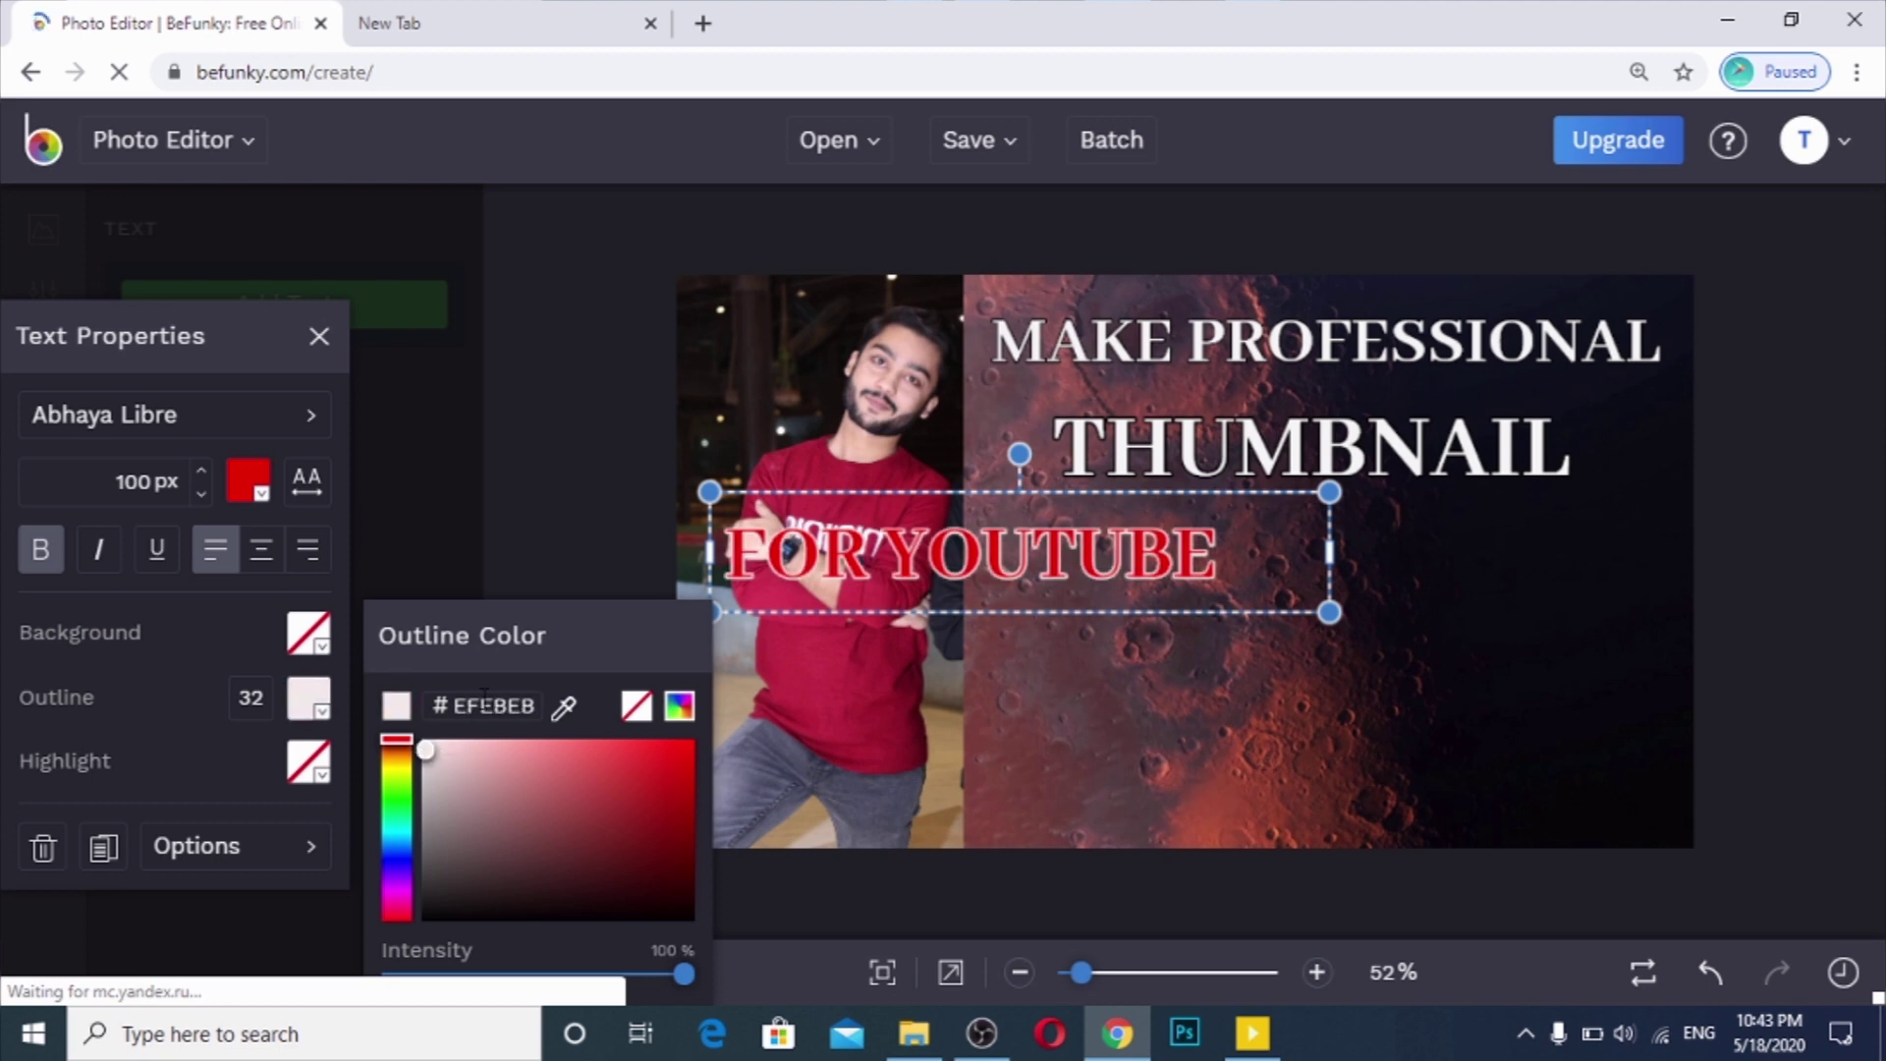
left_click(435, 440)
left_click_drag(925, 559, 1218, 558)
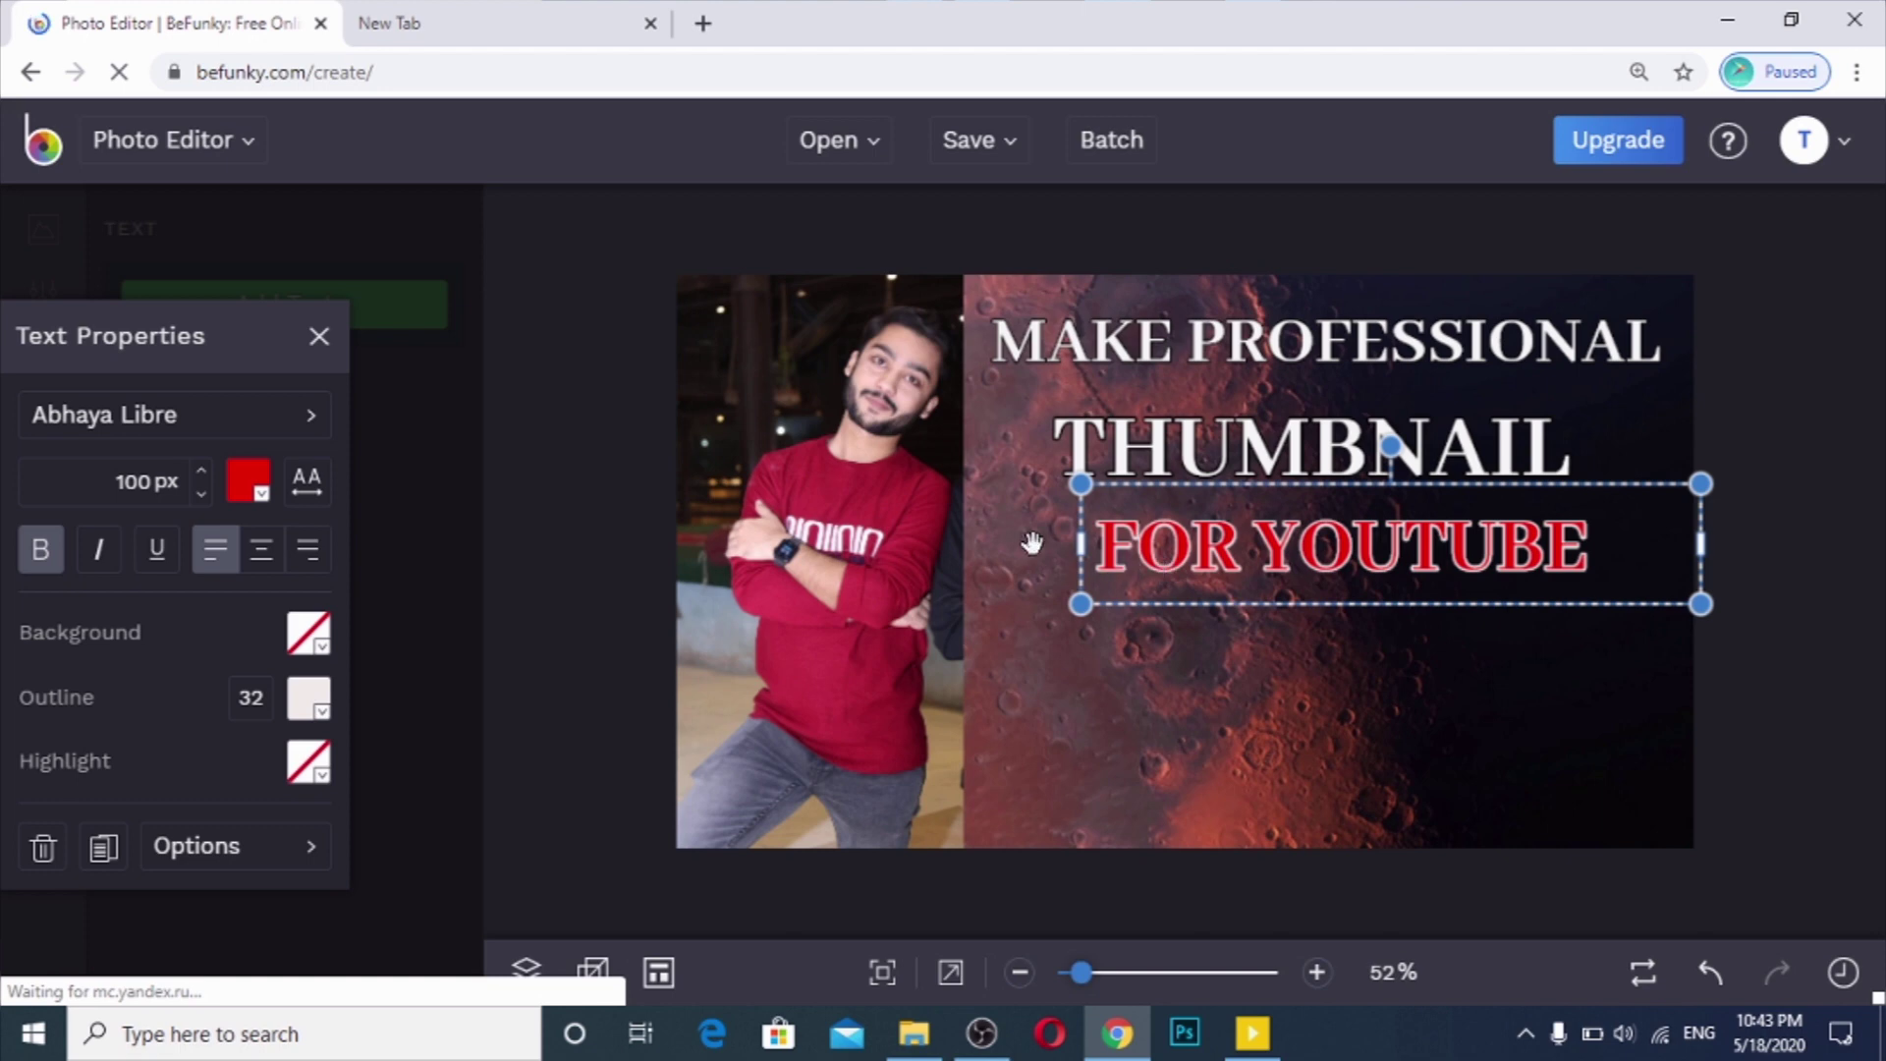
Step: Enlarge the FOR YOUTUBE text to 127 px and widen its letter spacing
left_click_drag(196, 468, 197, 469)
left_click(307, 478)
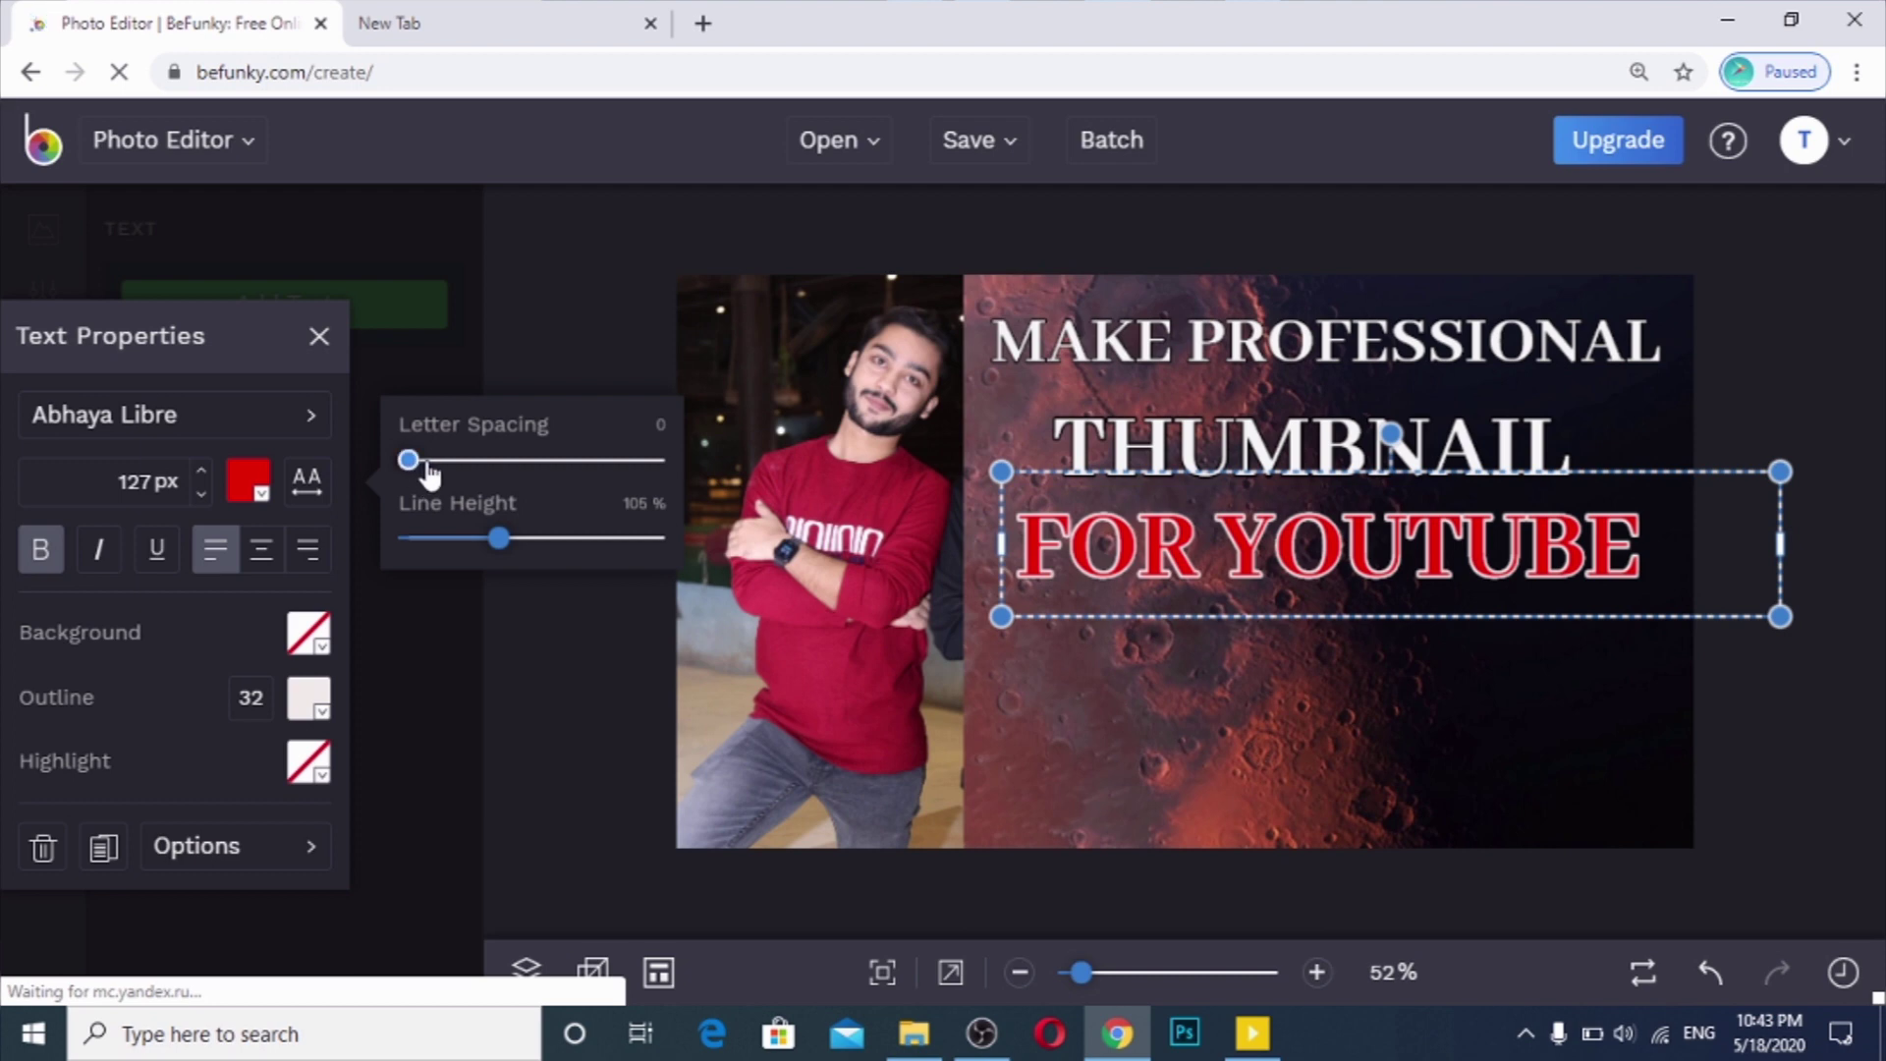
left_click_drag(429, 473, 605, 573)
left_click(1353, 587)
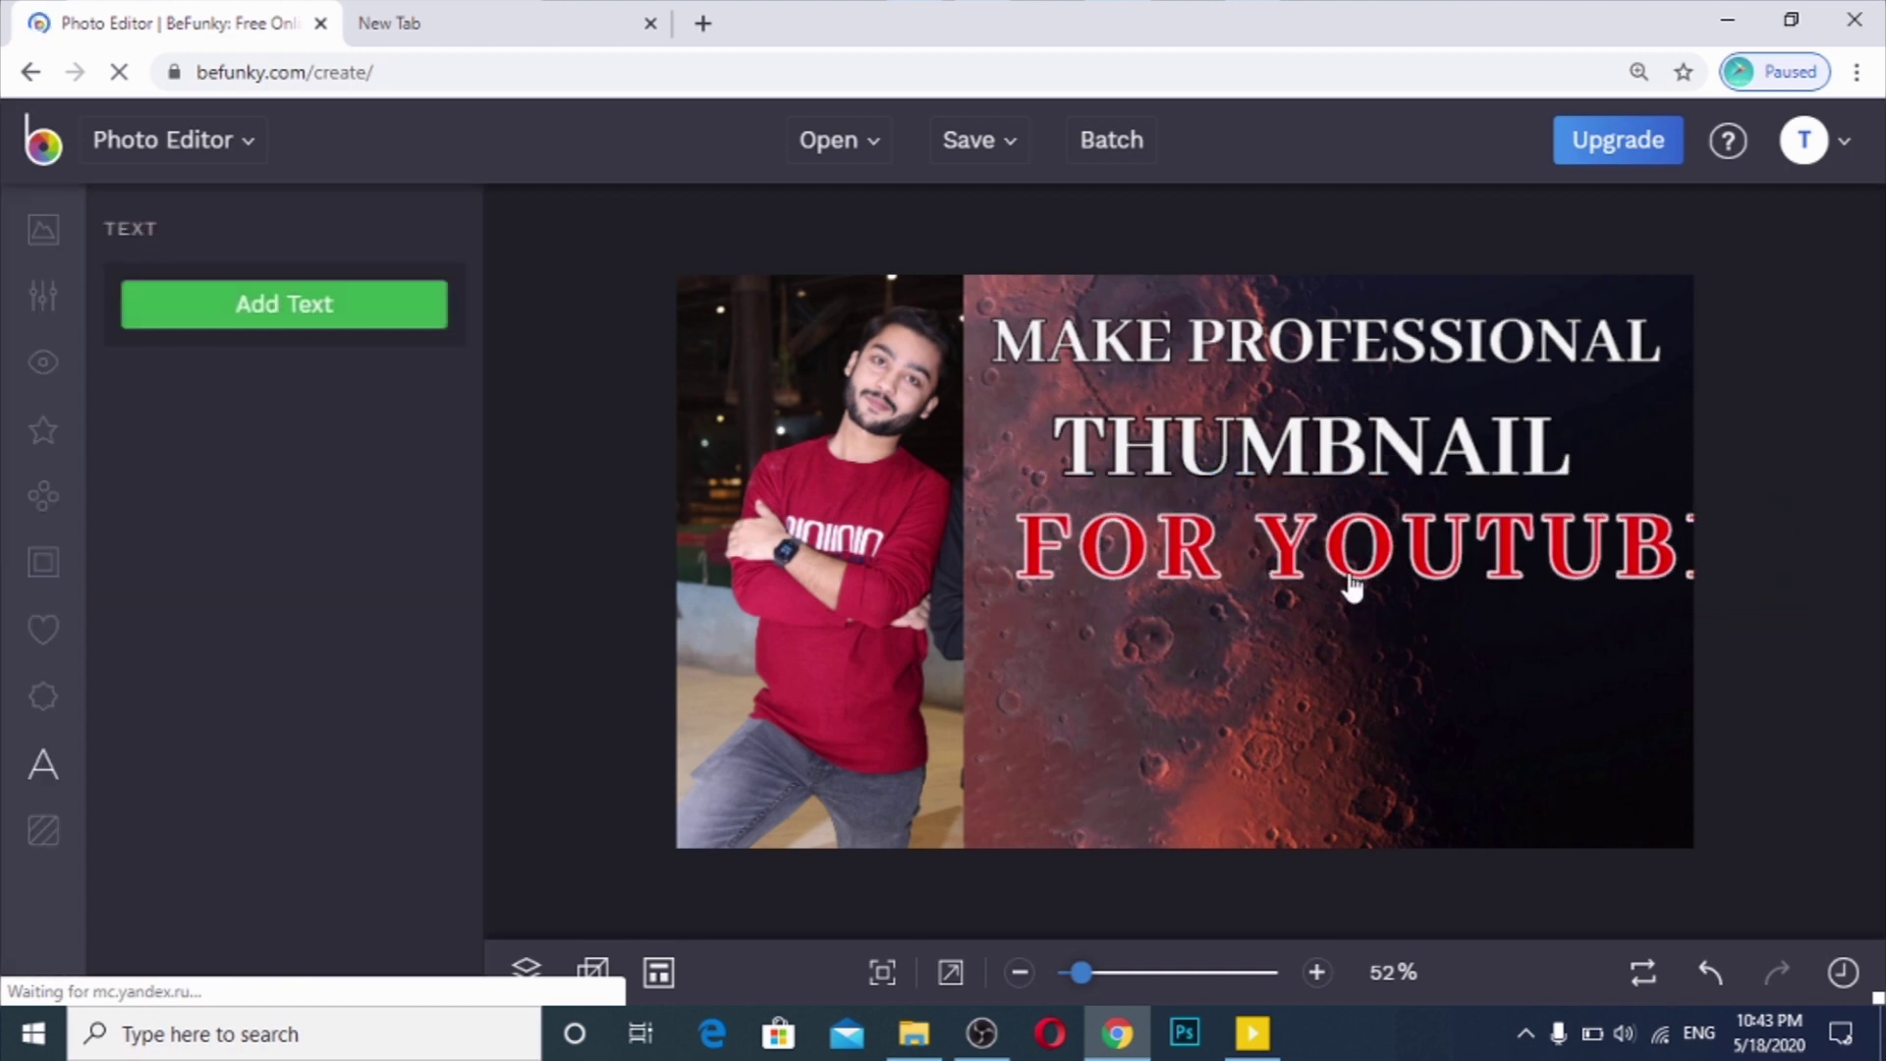
Step: Reduce the FOR YOUTUBE text to 112 px and move it so the whole line fits beneath THUMBNAIL
left_click(1352, 581)
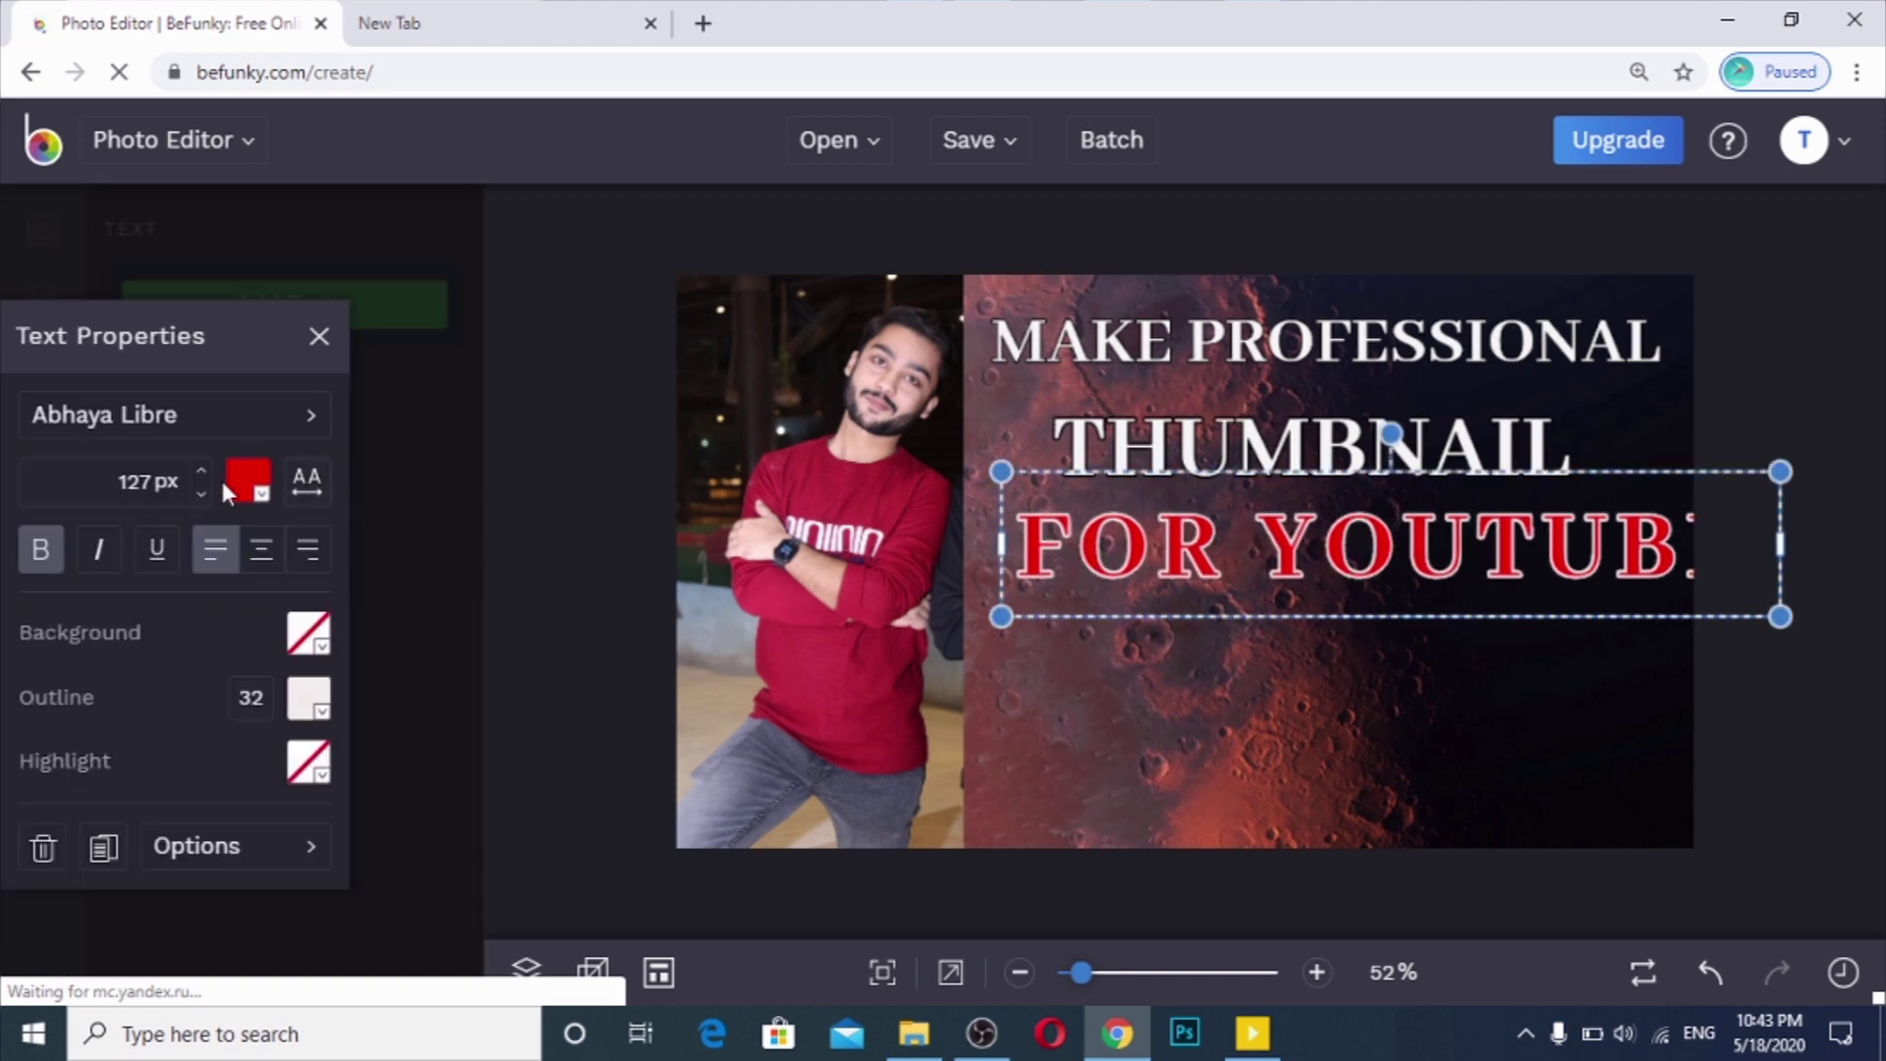
scroll(196, 491, "down", 16)
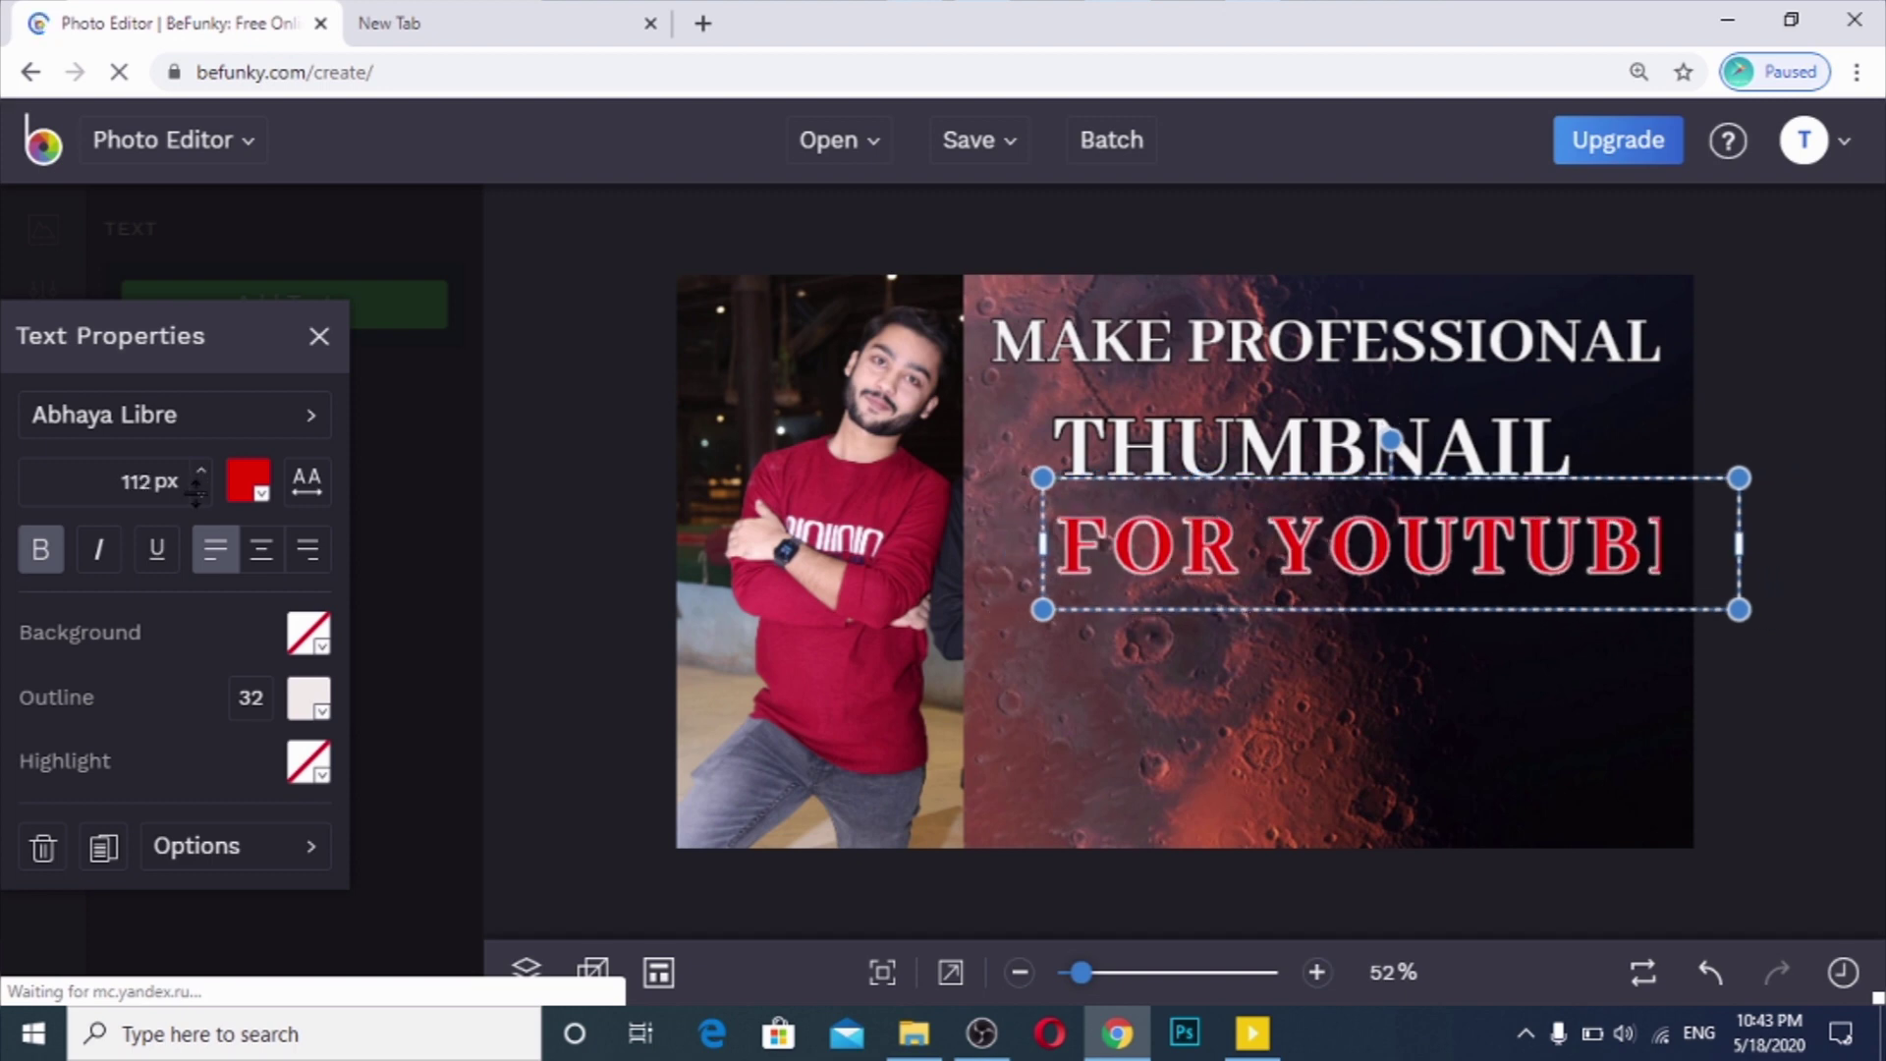
left_click_drag(1333, 547, 1280, 555)
left_click(1356, 724)
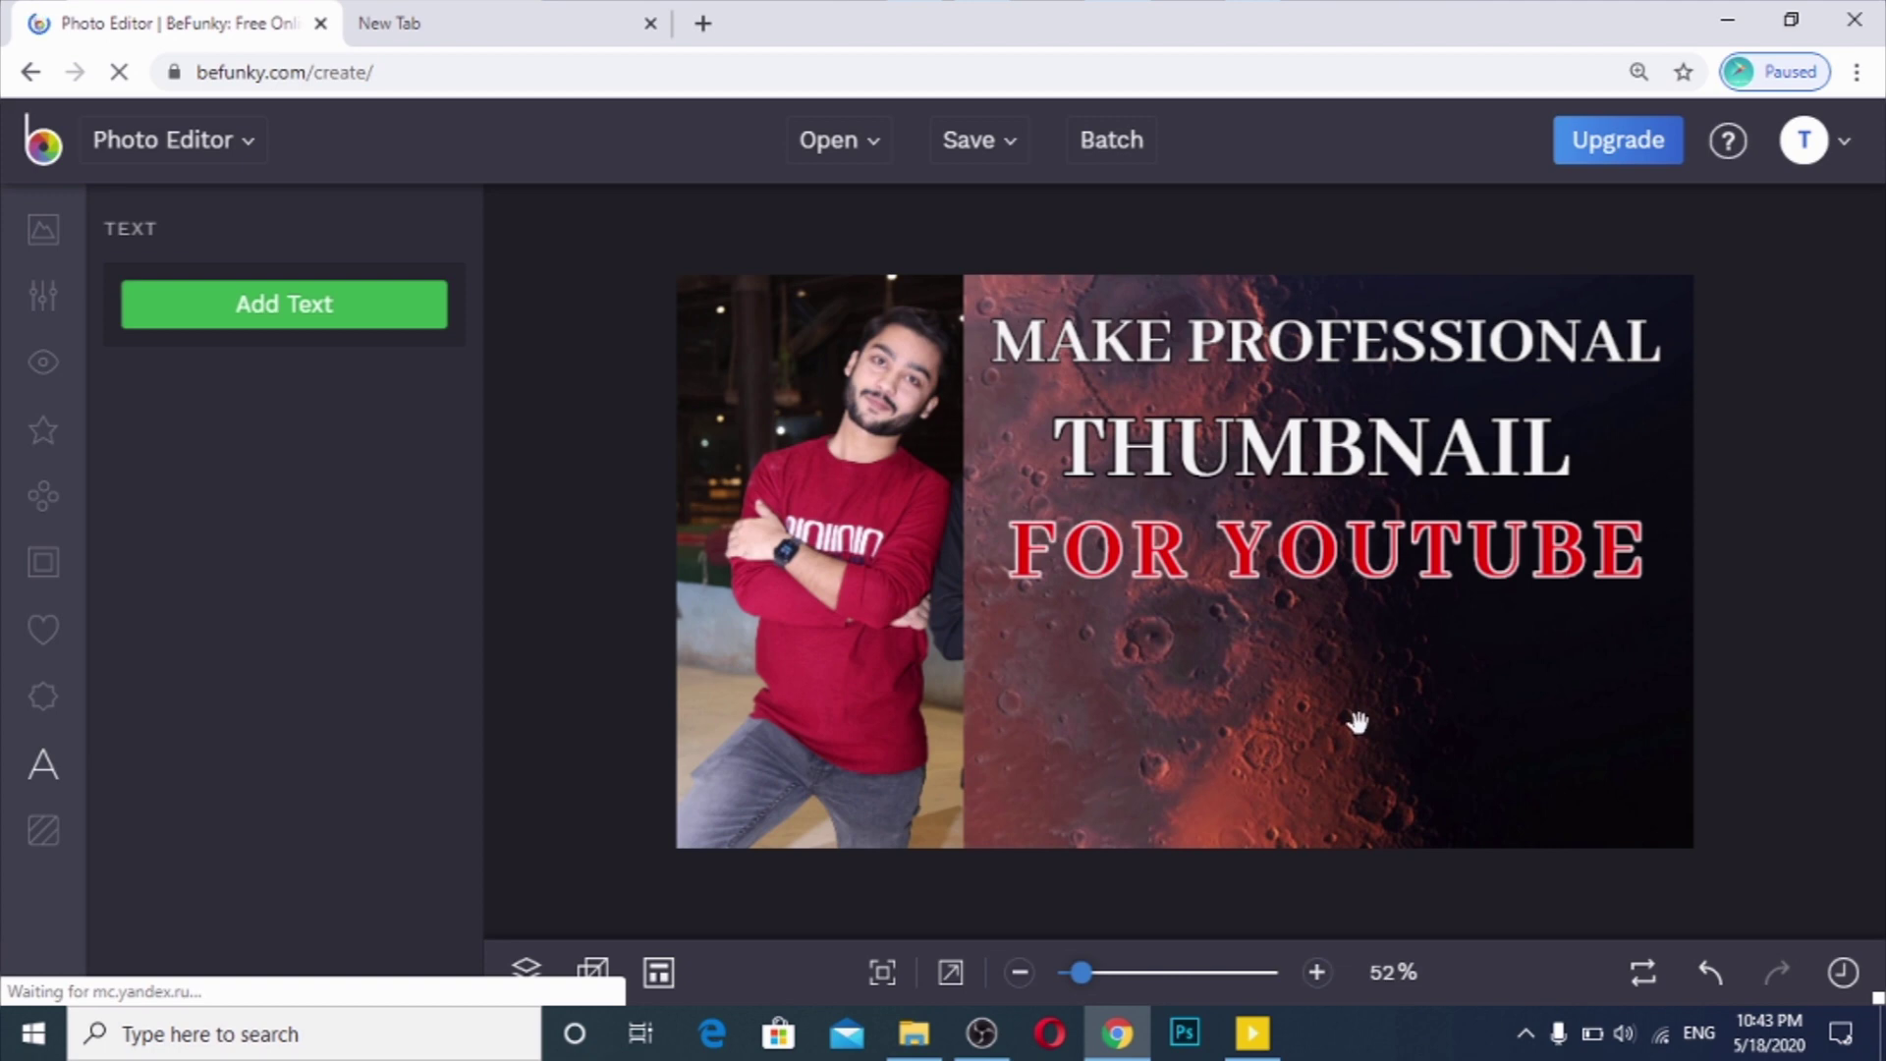
Step: Add a fourth text box reading "VIDEOS" and narrow the box to fit the word
left_click(430, 320)
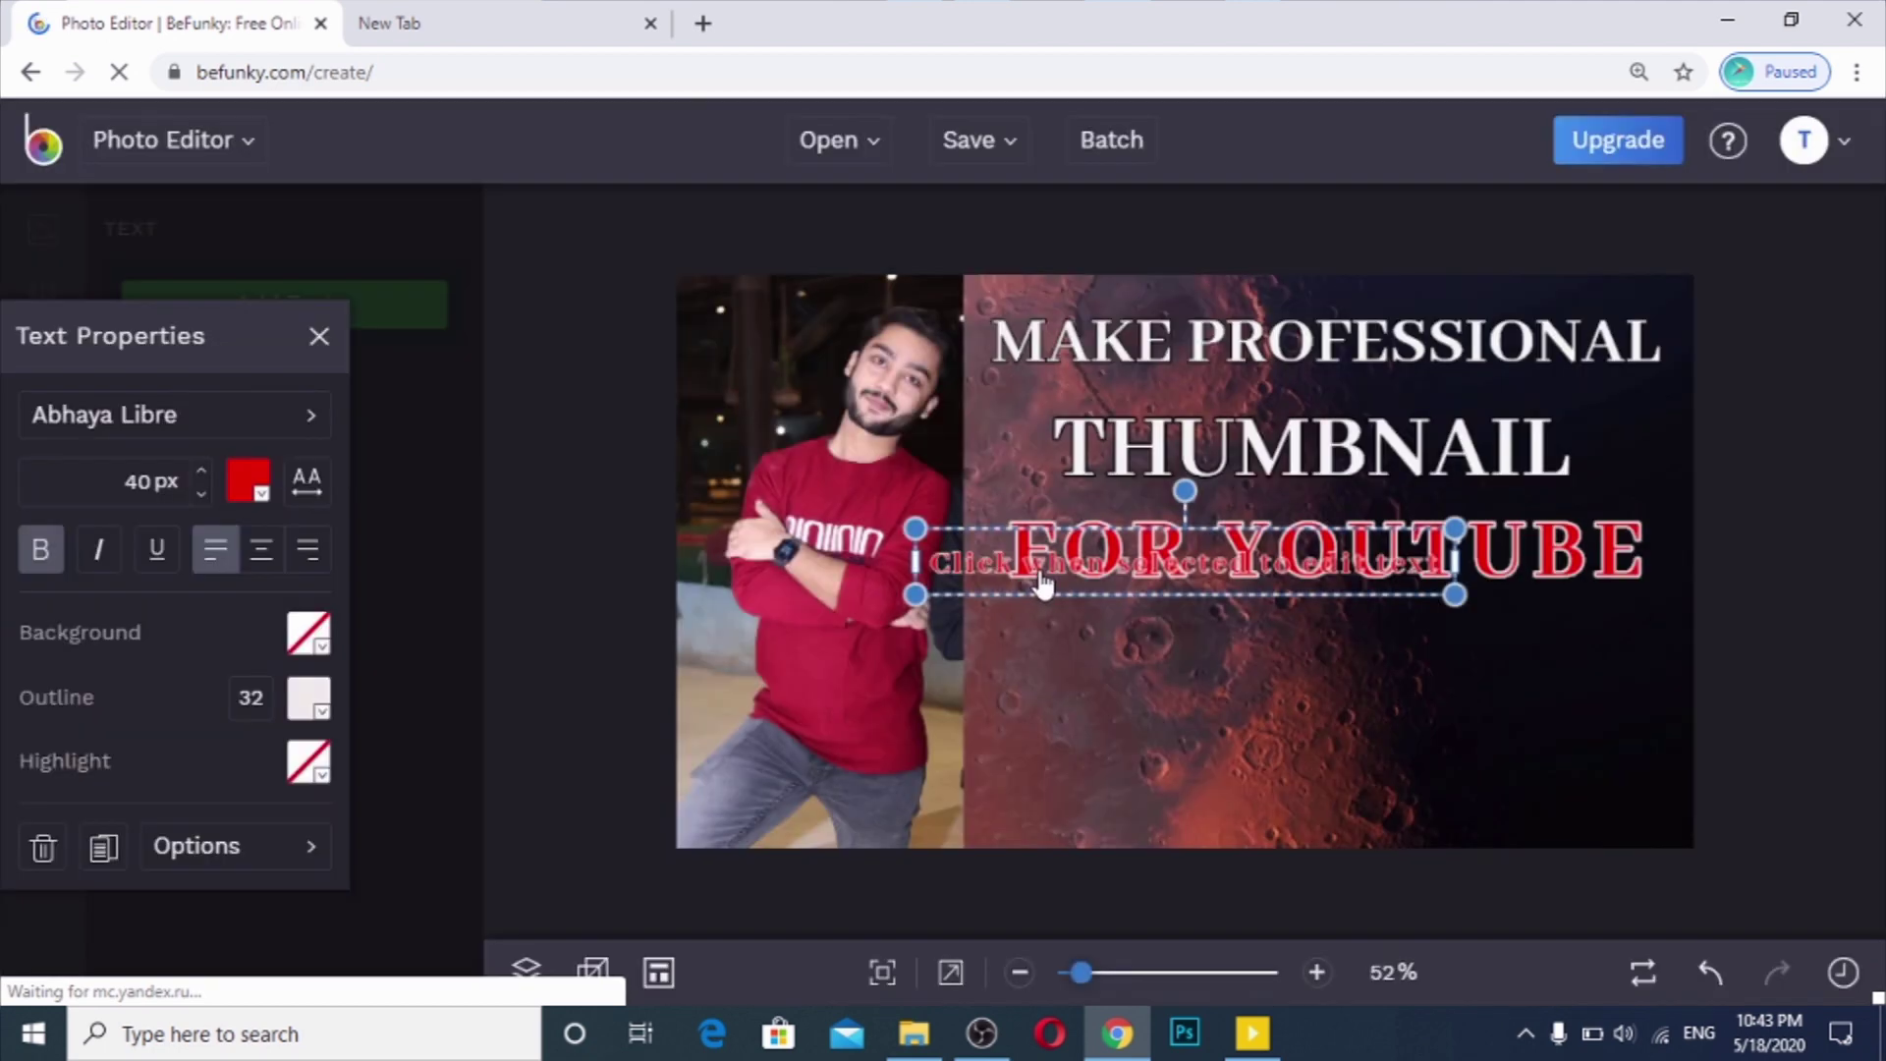
double_click(1042, 569)
type("VIDEOS")
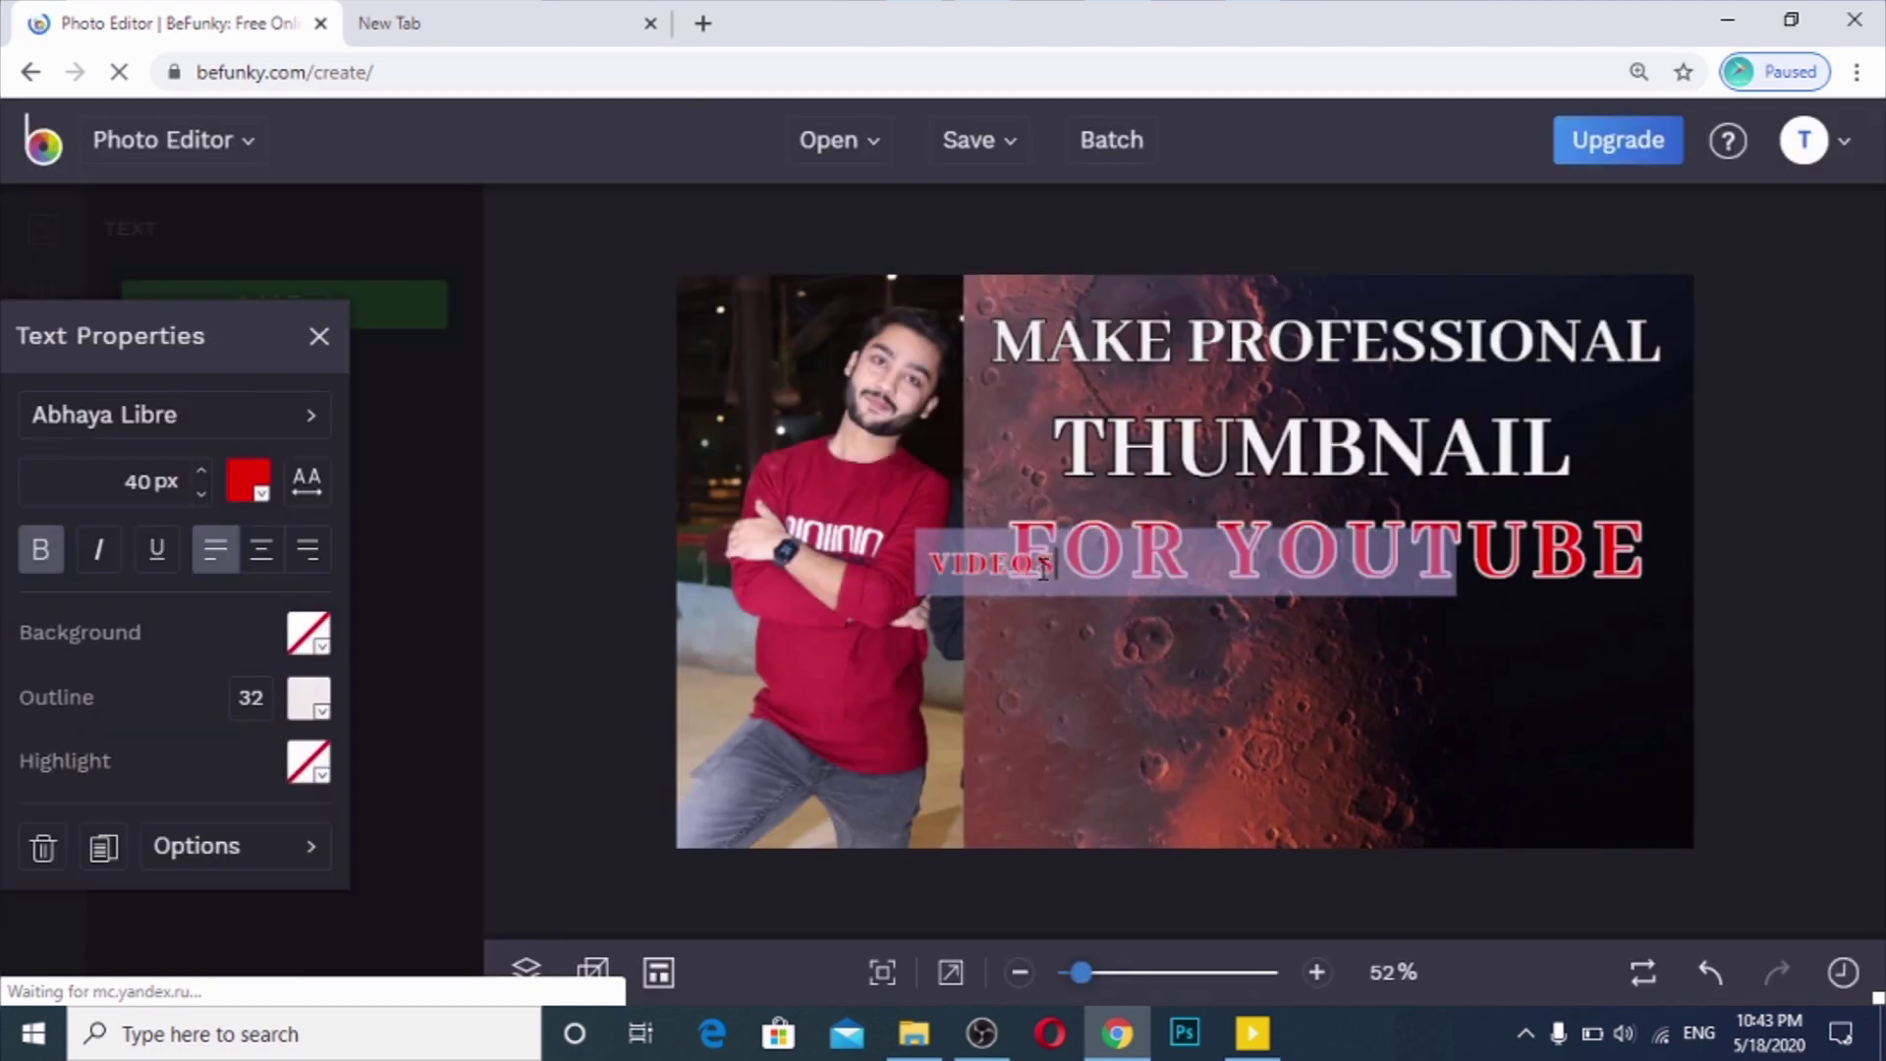
key("BackSpace")
key("BackSpace")
key("BackSpace")
type("EOS")
left_click(1216, 710)
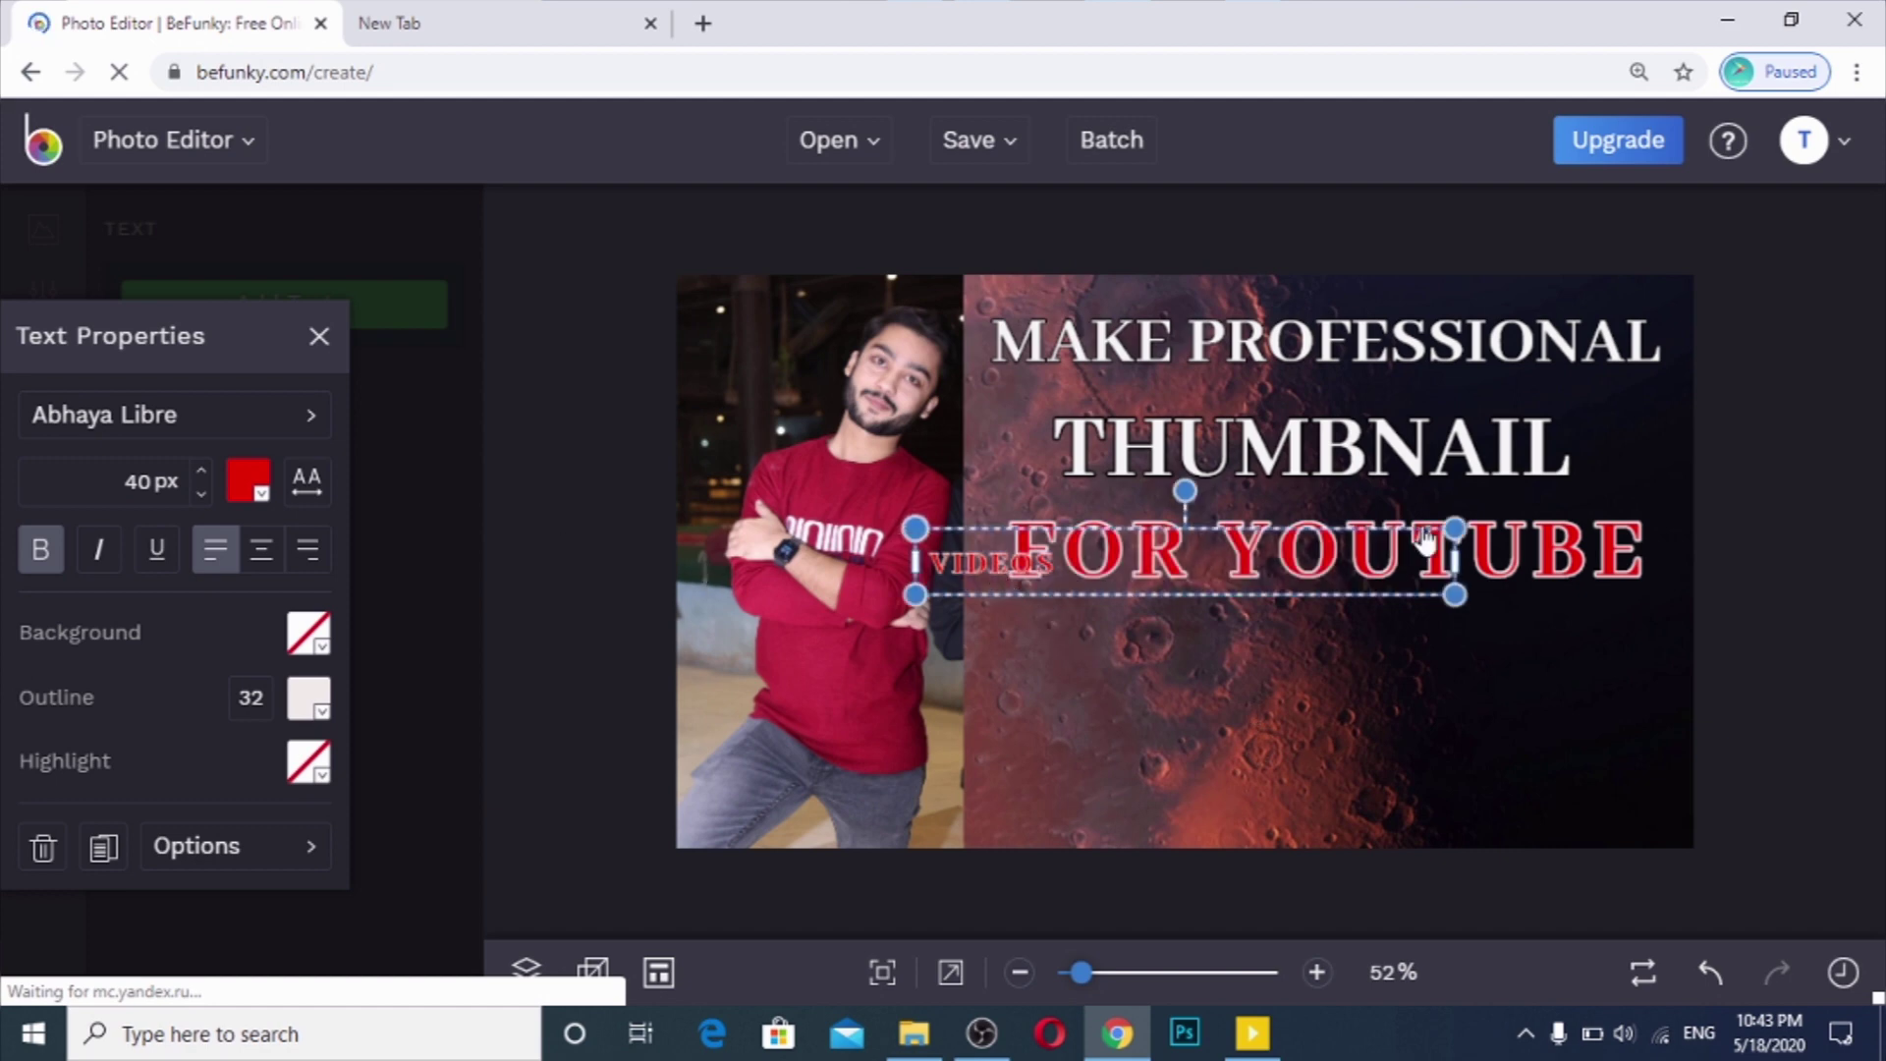
left_click_drag(1453, 540, 1054, 539)
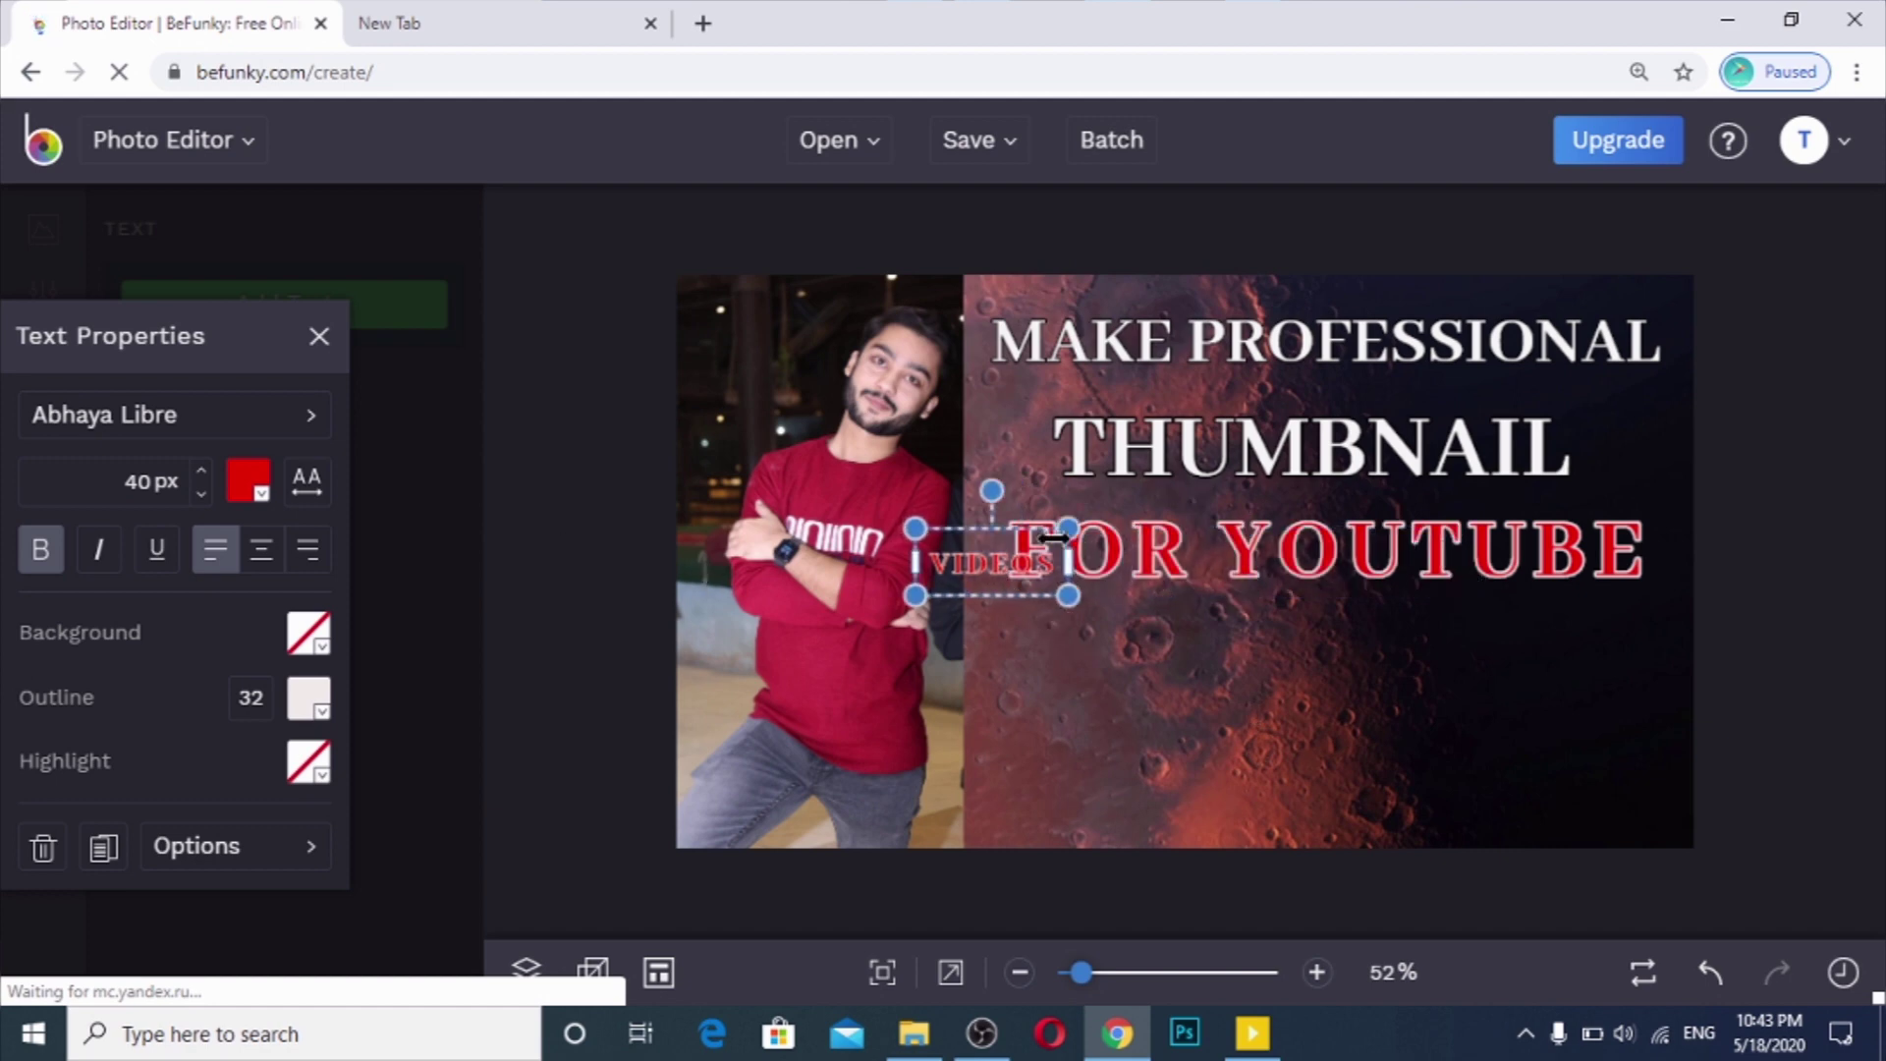
Step: Set the VIDEOS text size to 98 px and color the text white (#FFFFFF)
left_click(198, 469)
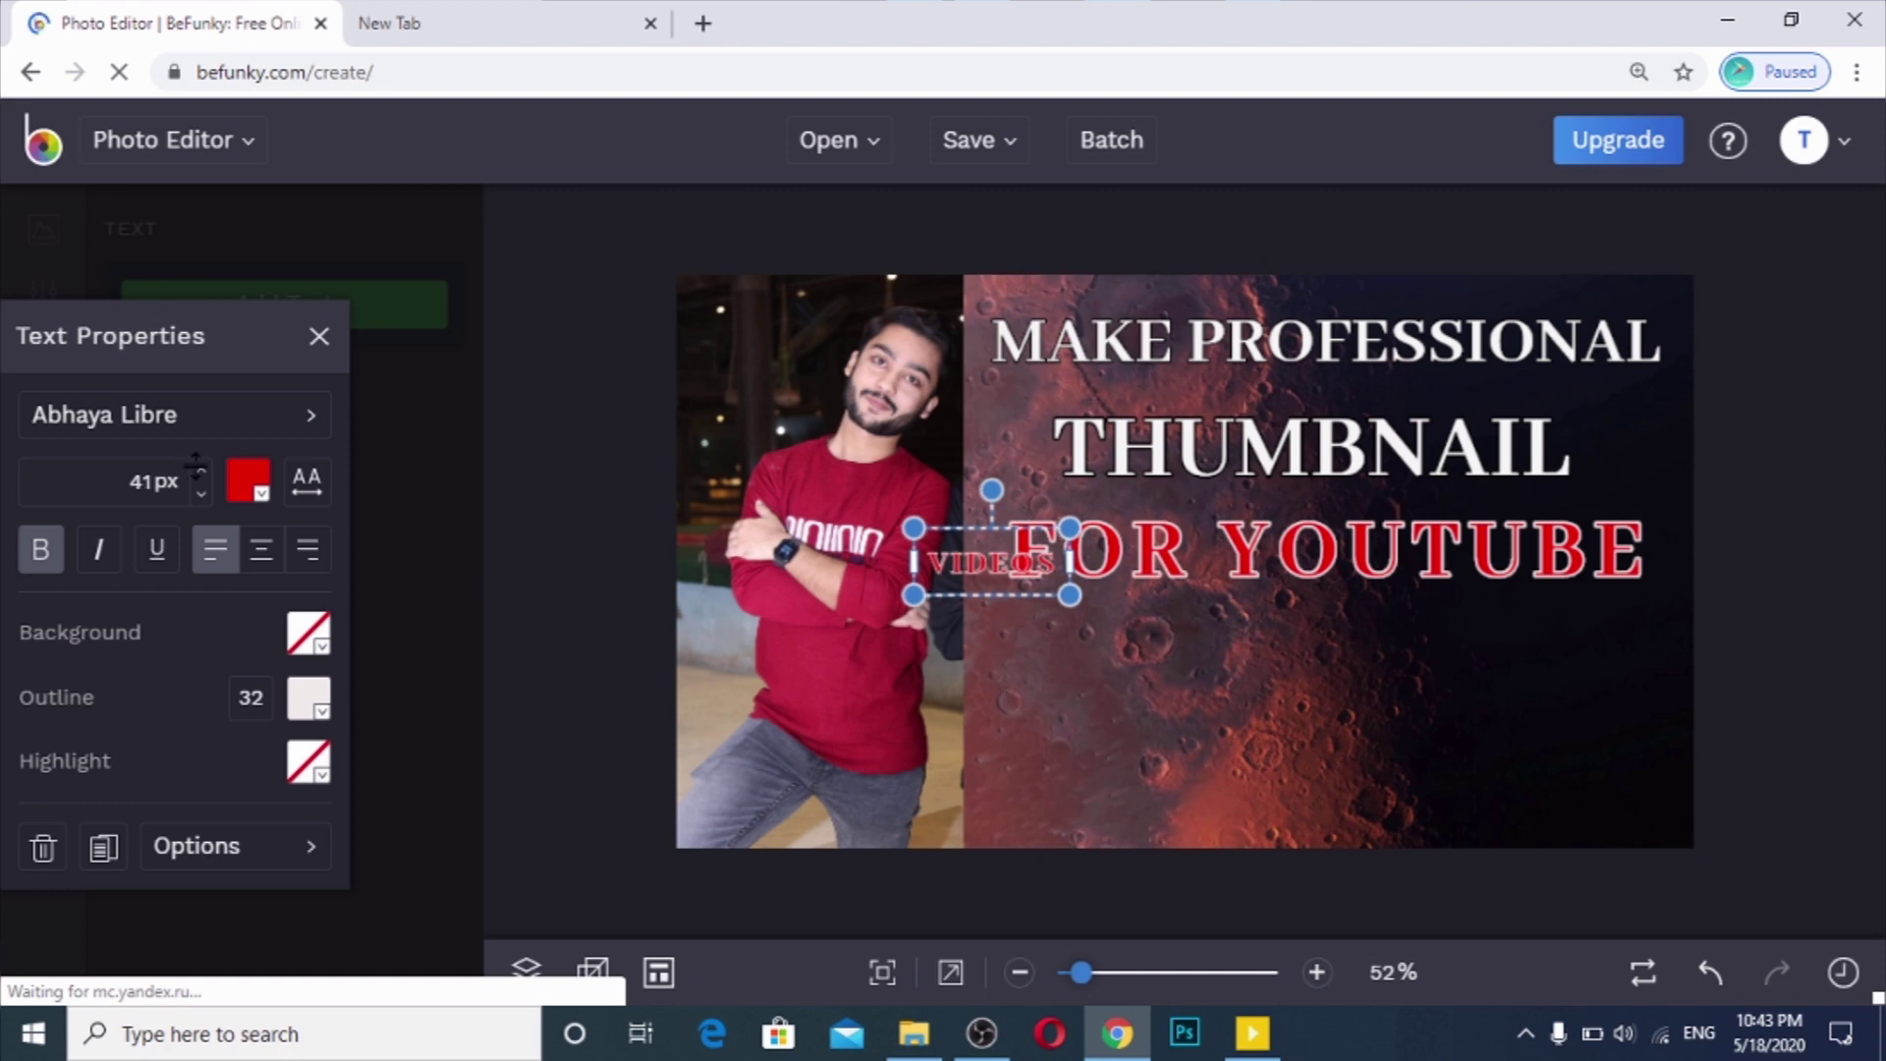
left_click_drag(196, 468, 196, 468)
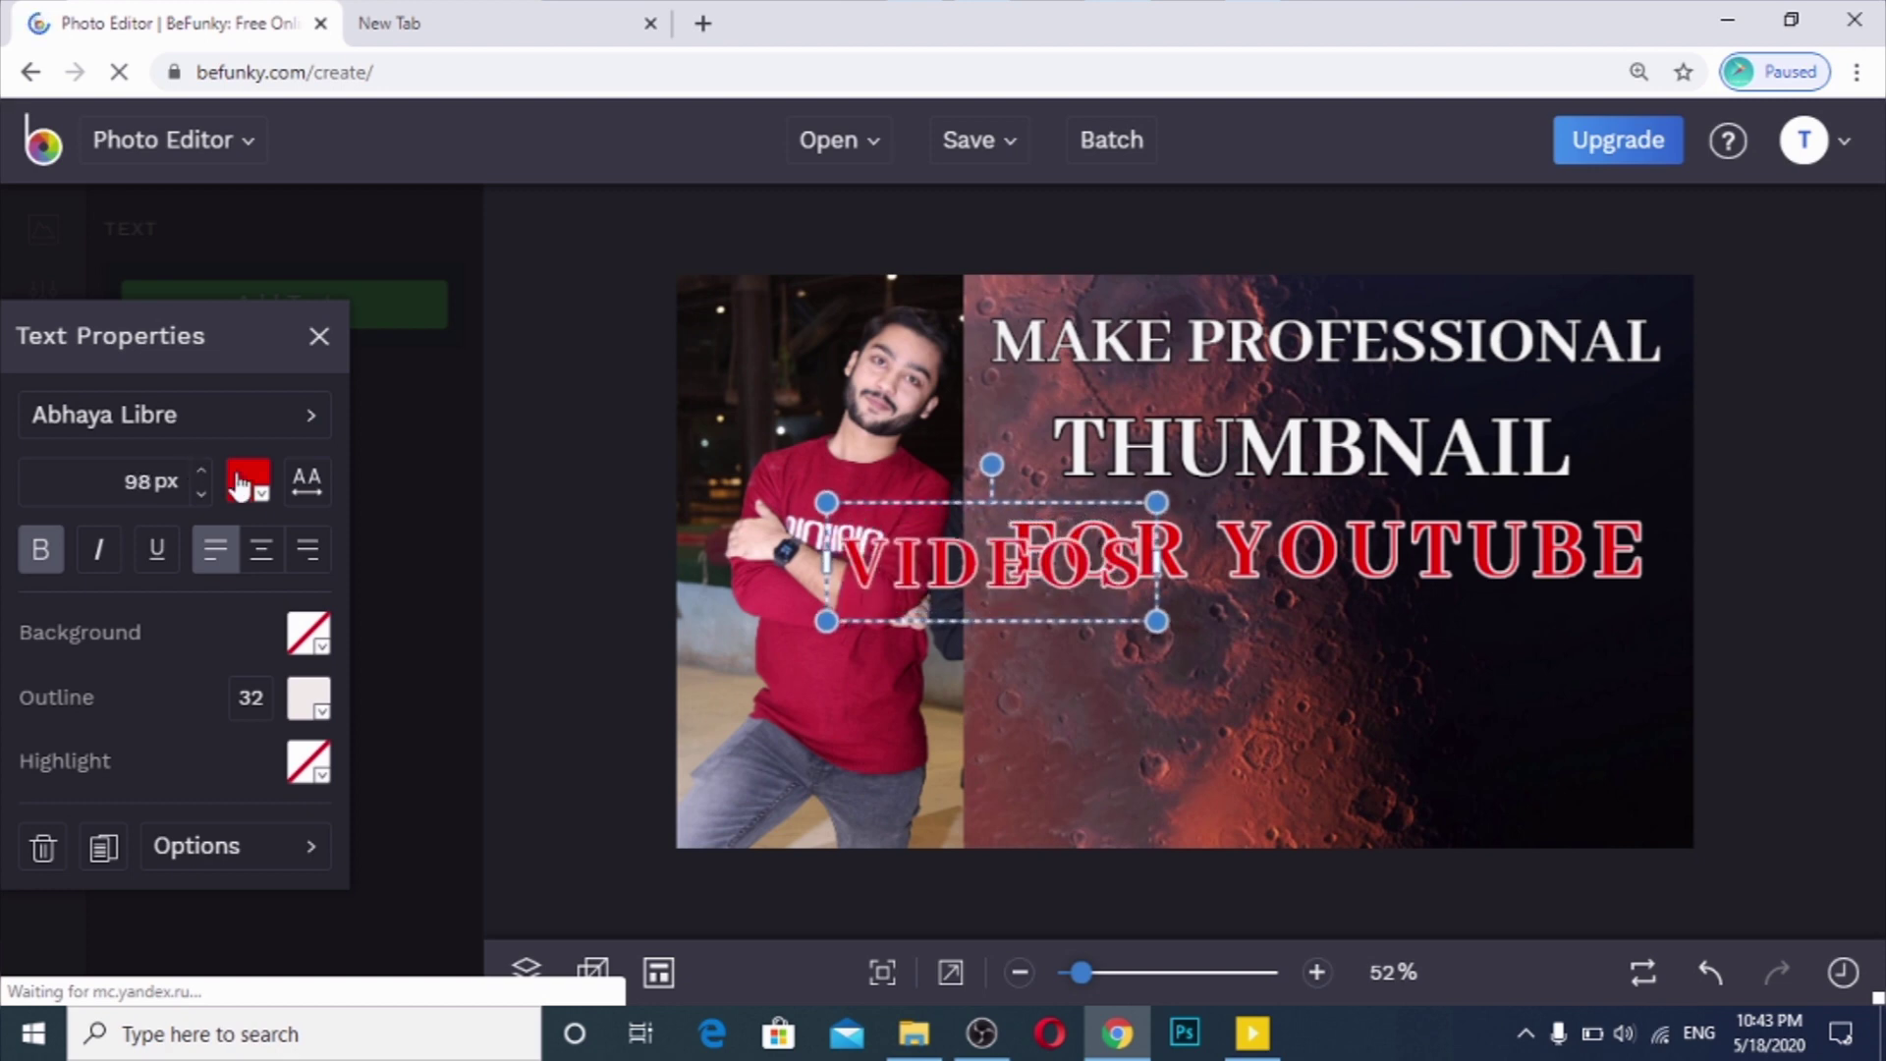
left_click(240, 483)
left_click_drag(428, 676, 362, 595)
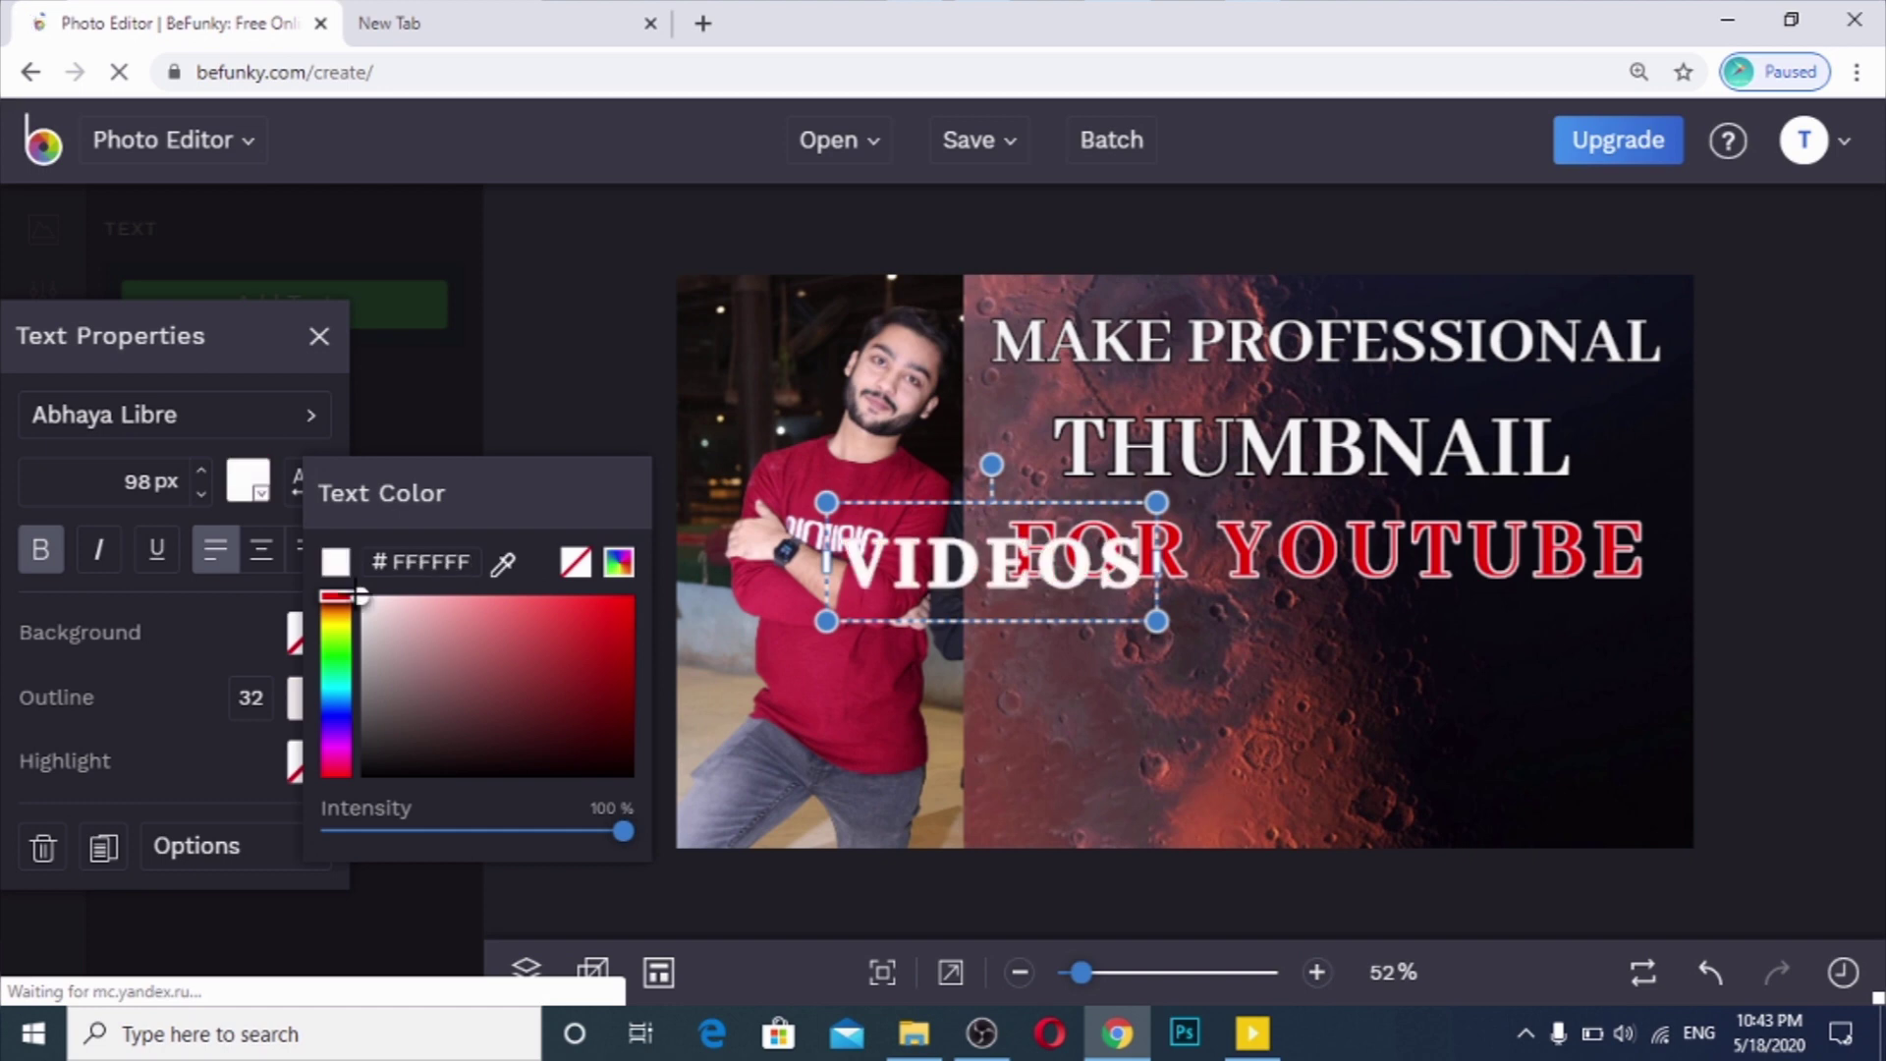
left_click(223, 623)
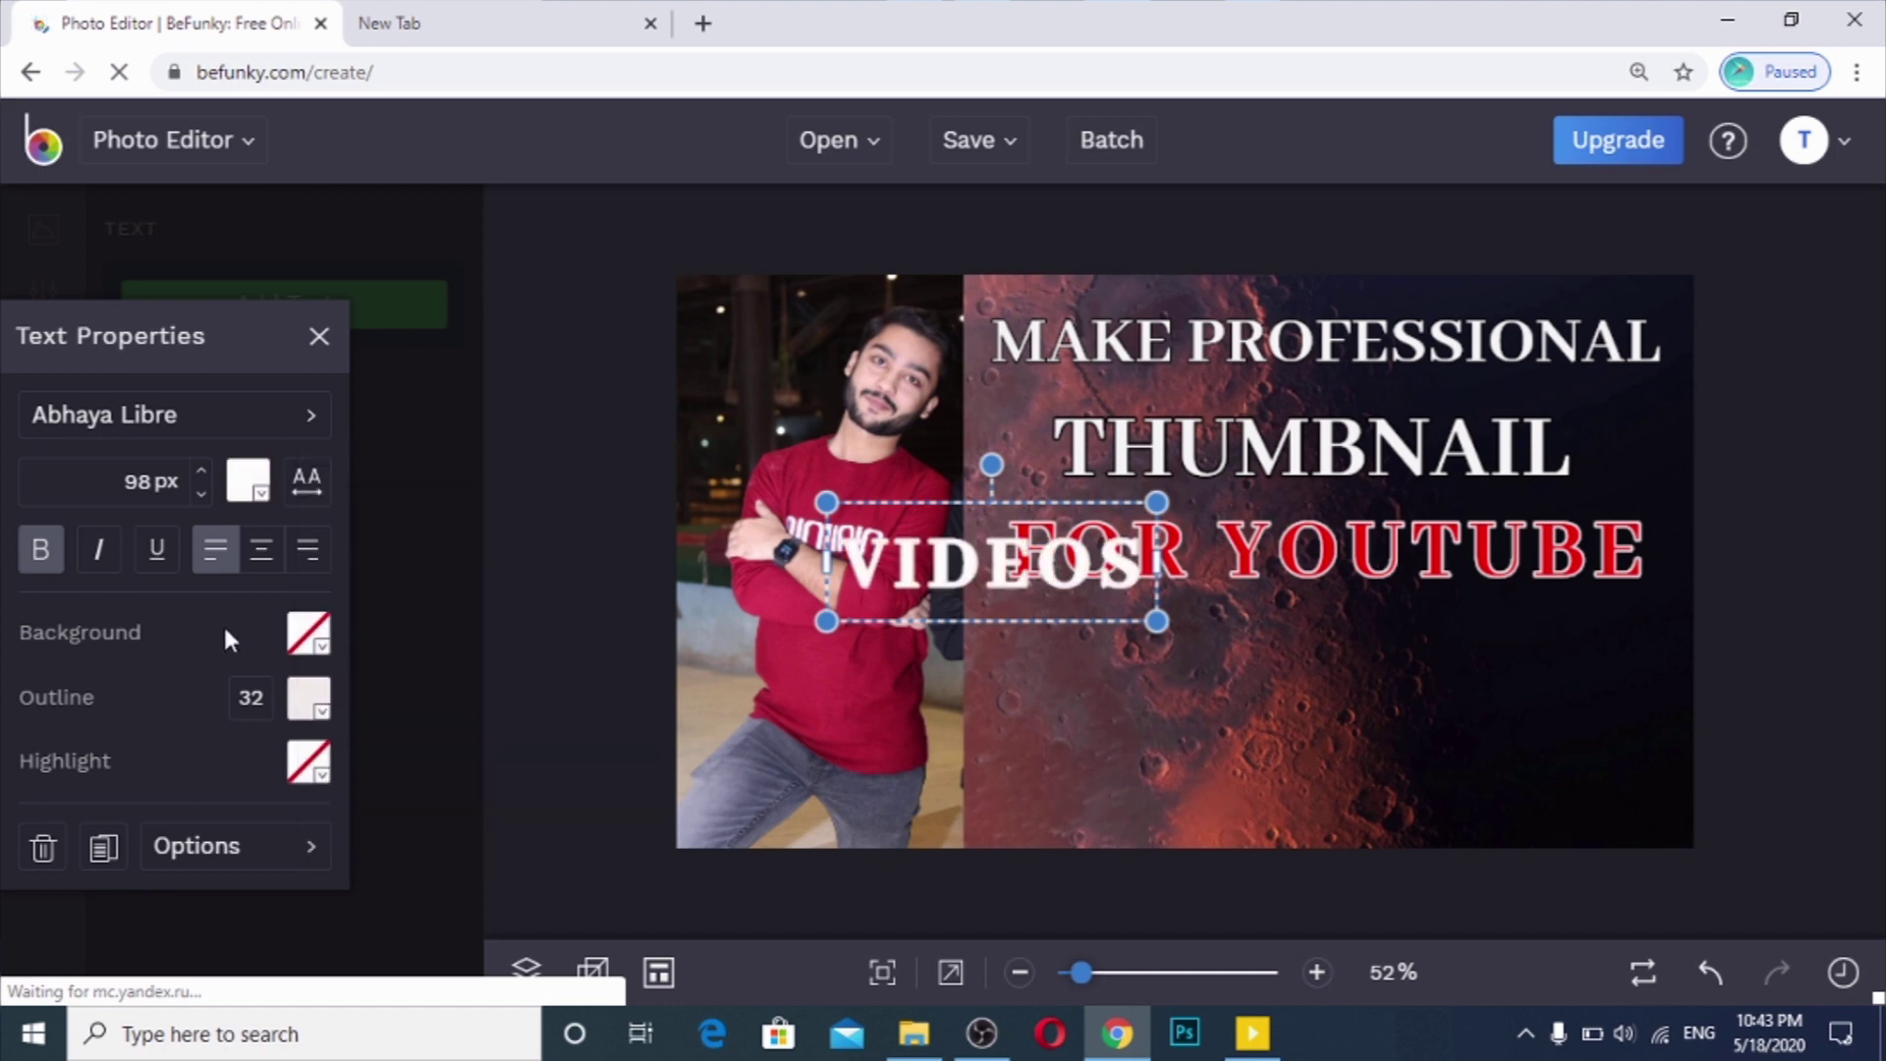
Step: Give the VIDEOS text a black outline and place it beneath FOR YOUTUBE on the crater background
left_click(309, 700)
left_click_drag(560, 911, 560, 921)
left_click(572, 444)
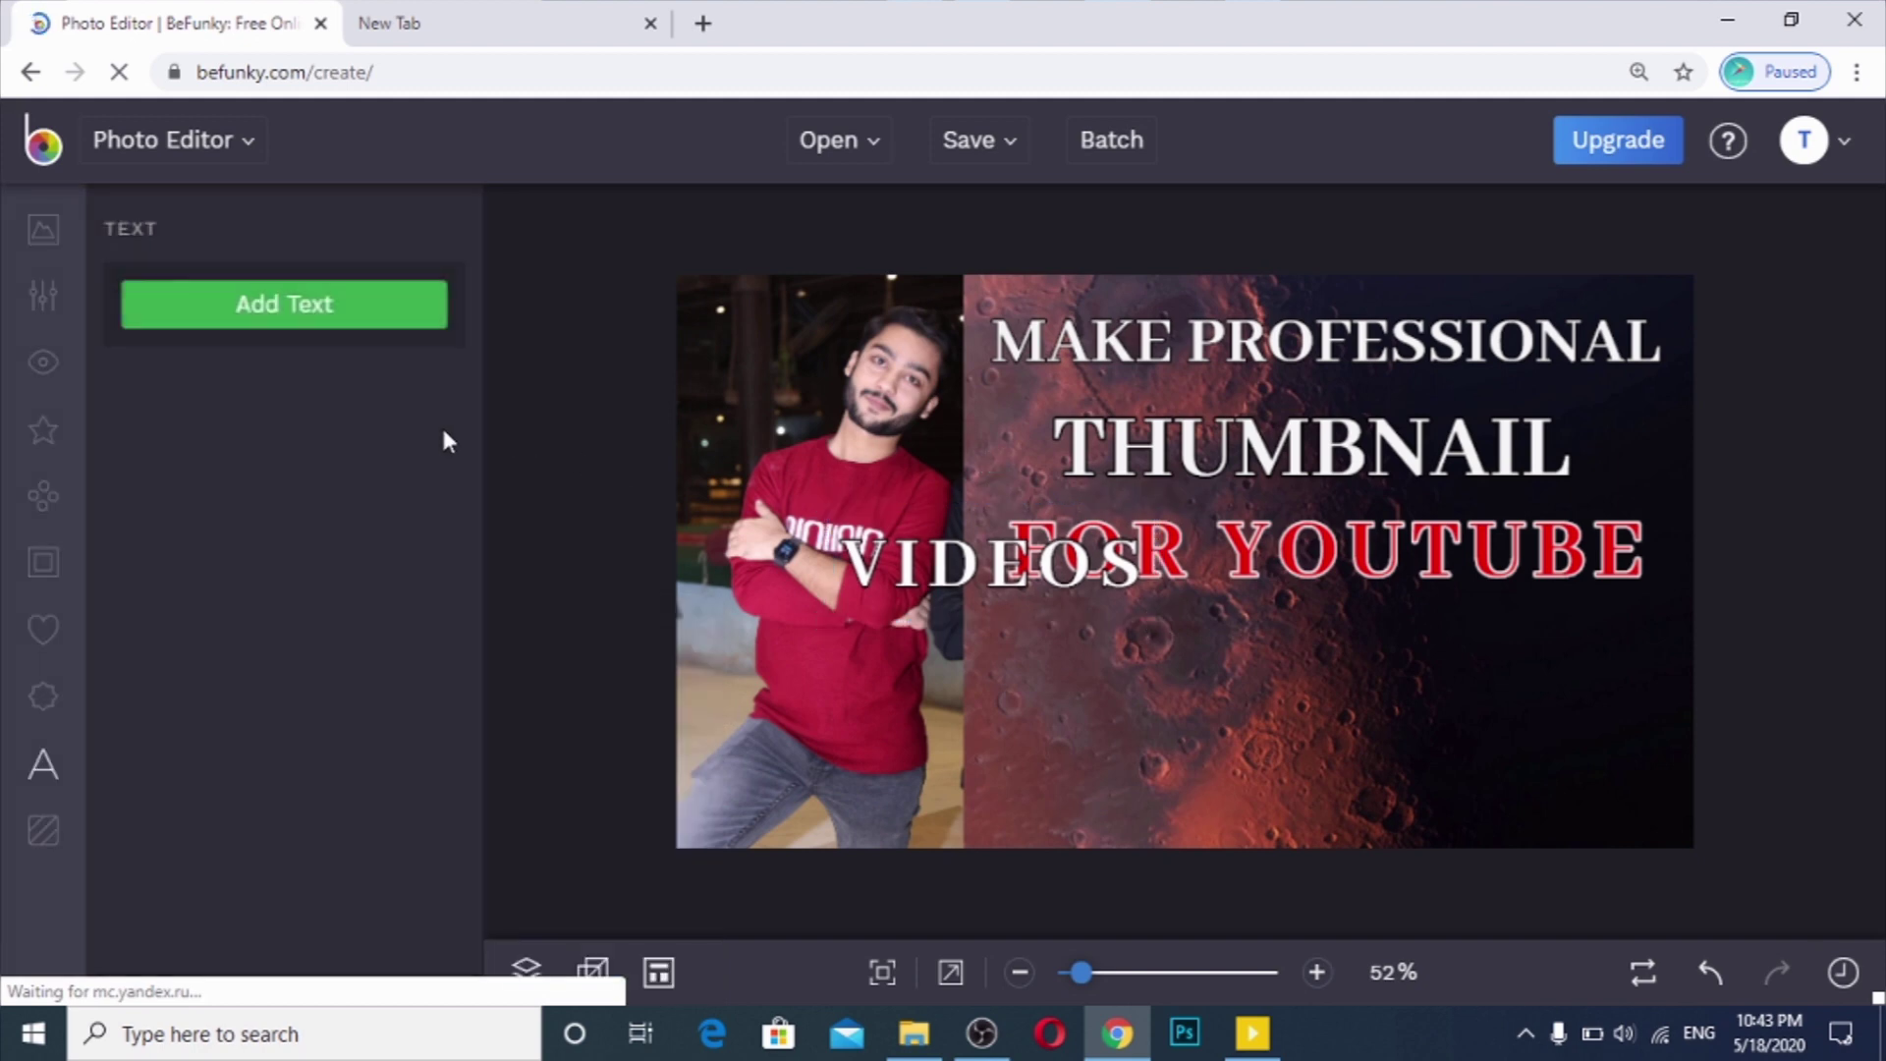
left_click_drag(975, 572, 1326, 678)
left_click(1380, 761)
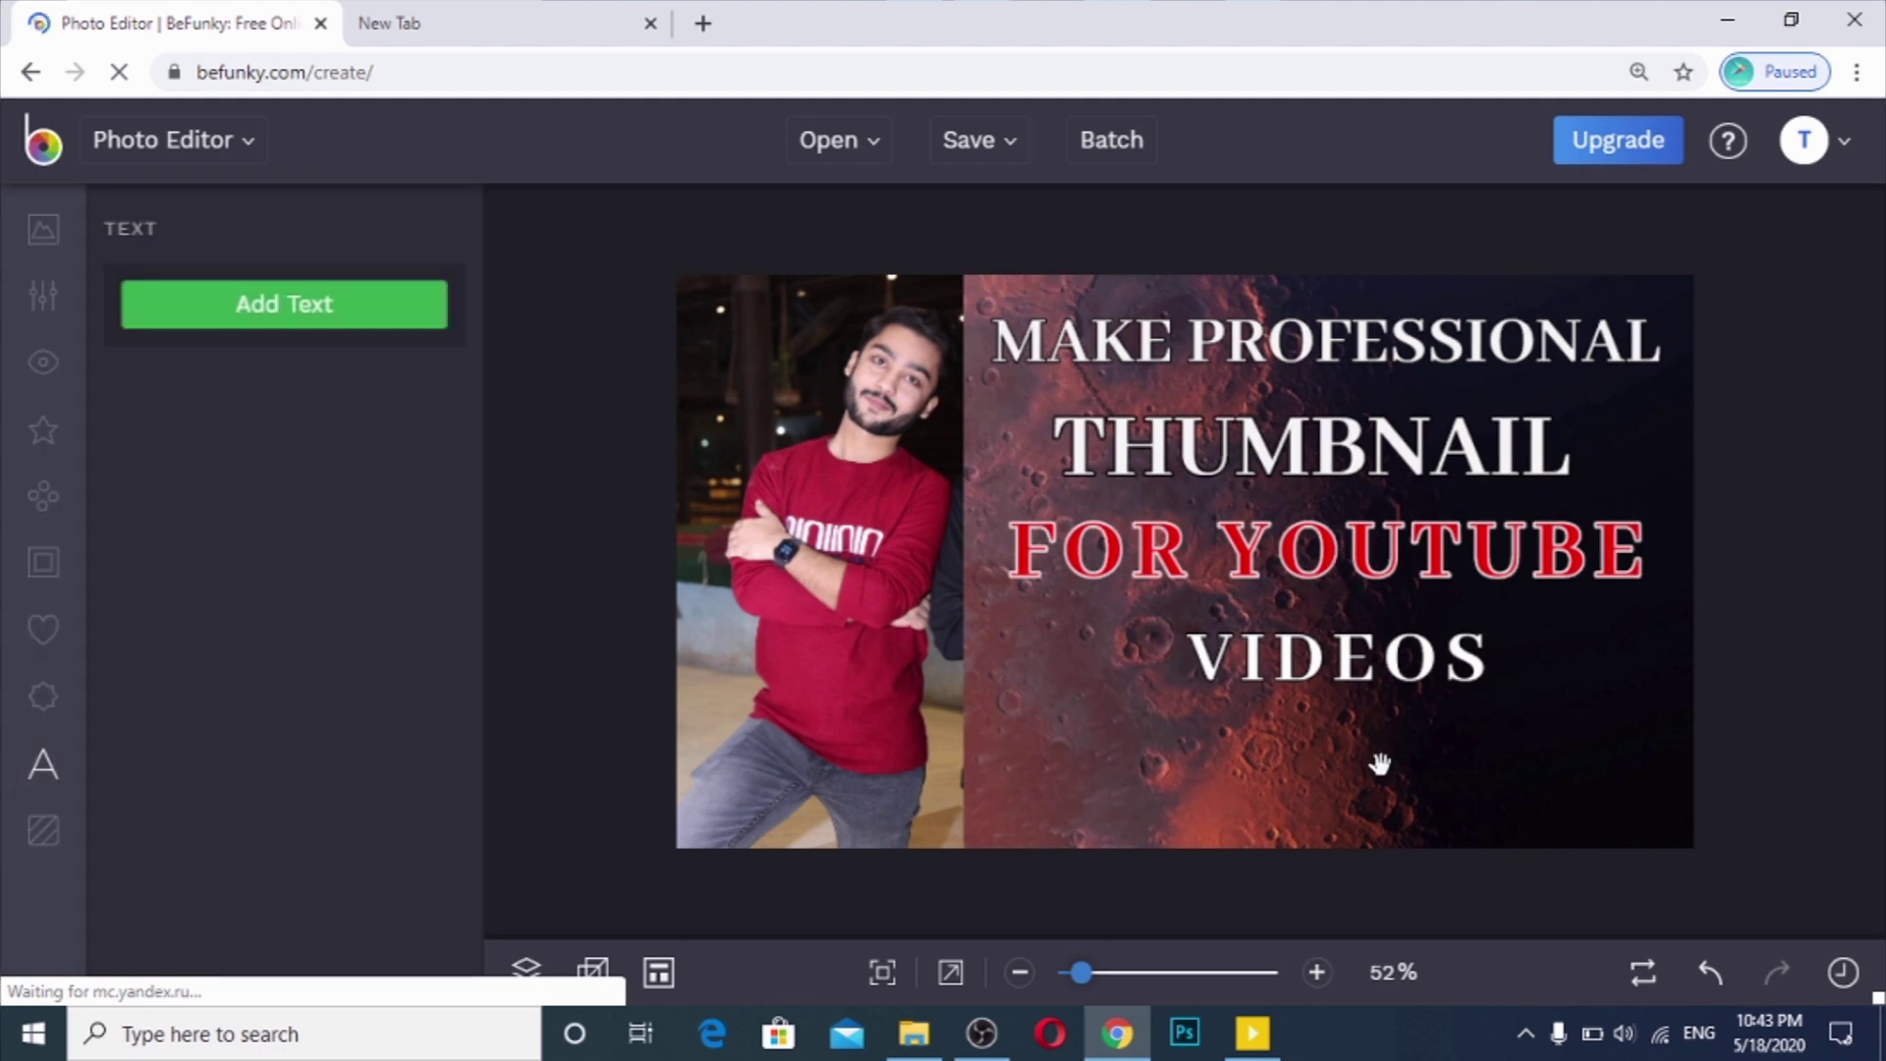
Step: Enlarge the VIDEOS text to 133 px
left_click(1389, 682)
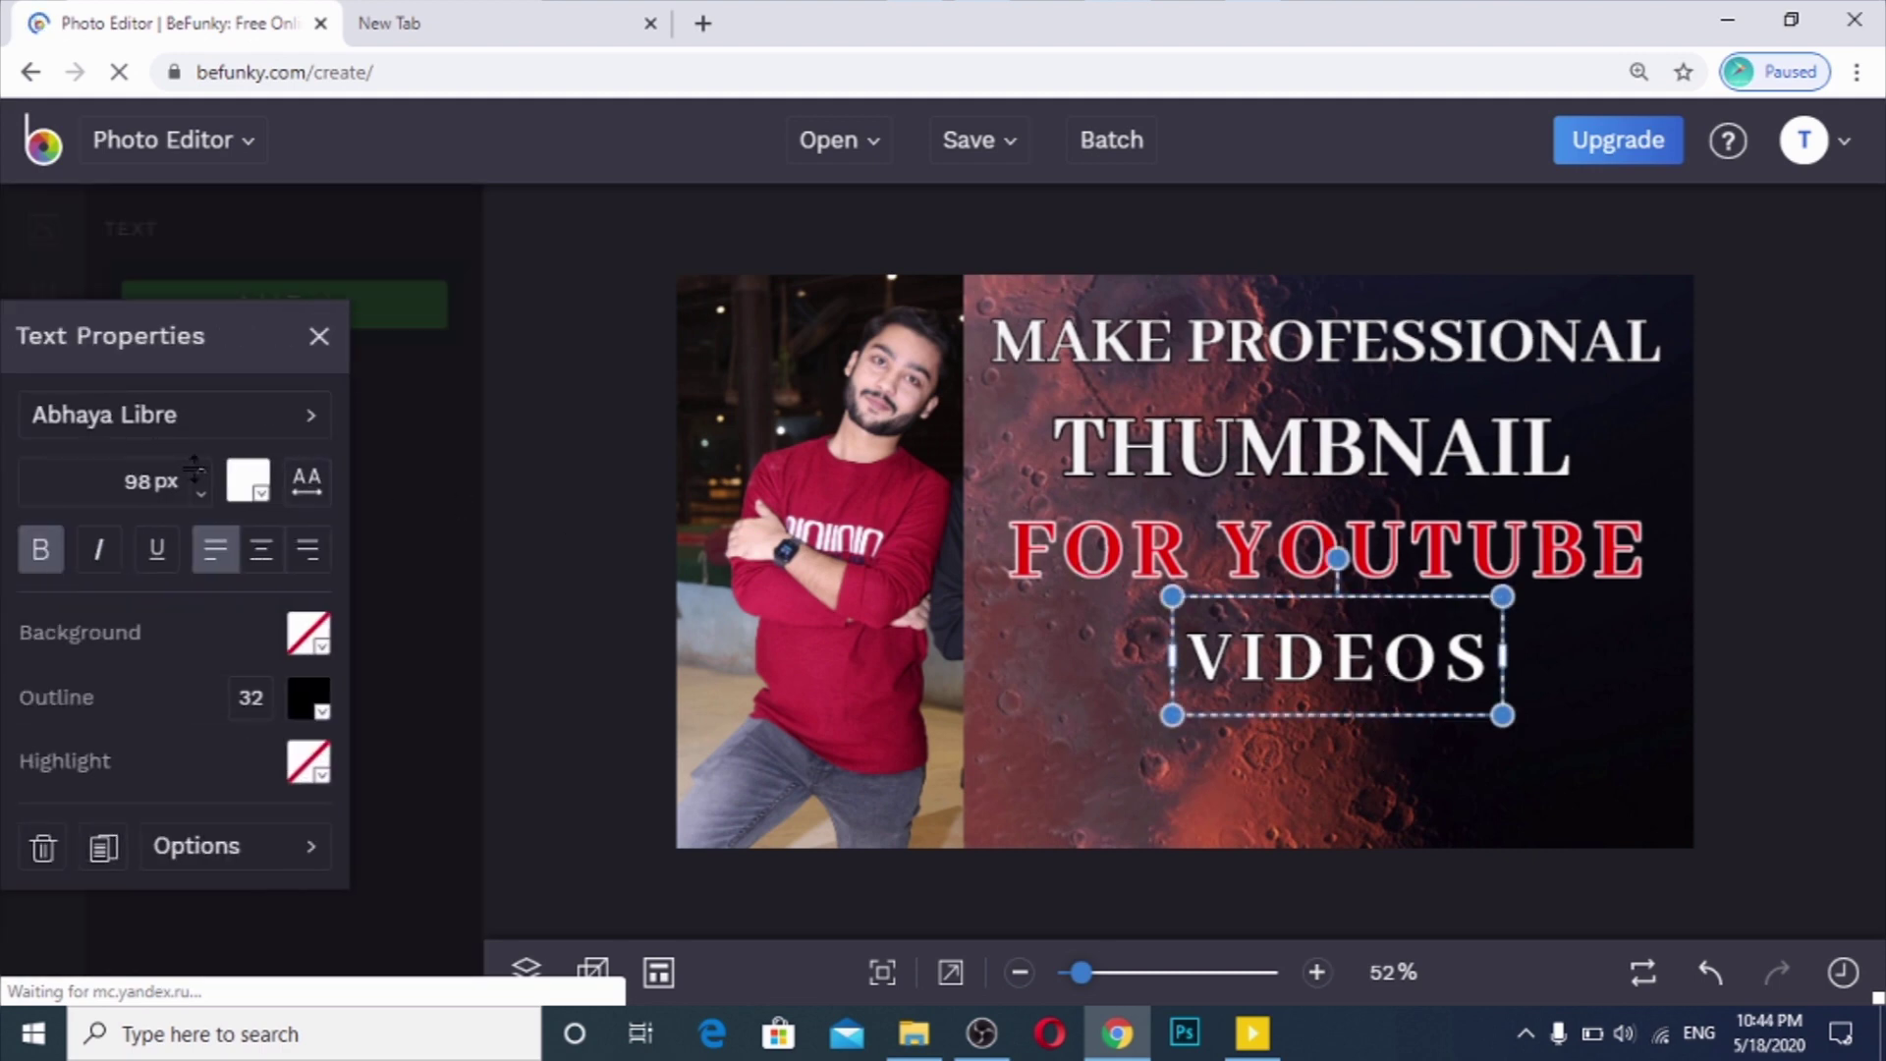
left_click(200, 471)
left_click(200, 471)
left_click(201, 470)
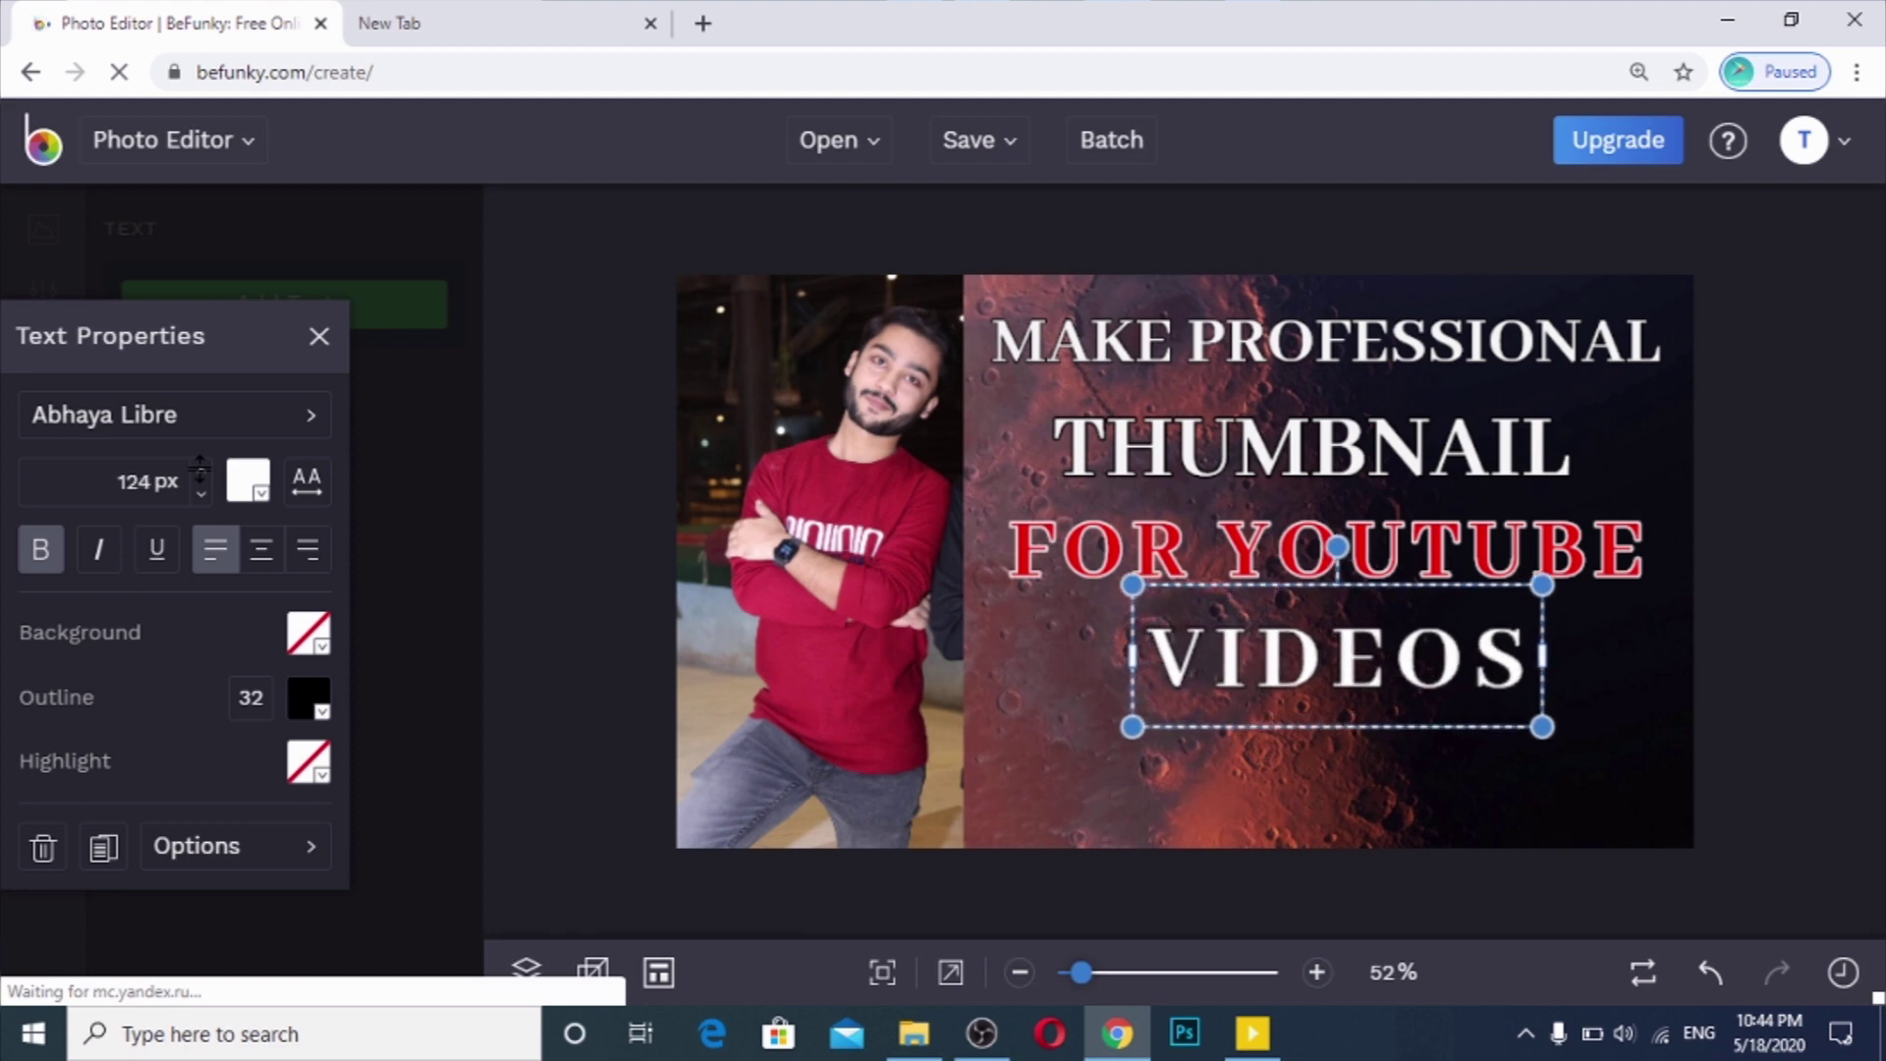
Step: Give the VIDEOS text a grey background (#666666) and move it slightly down, centered beneath FOR YOUTUBE
left_click(307, 637)
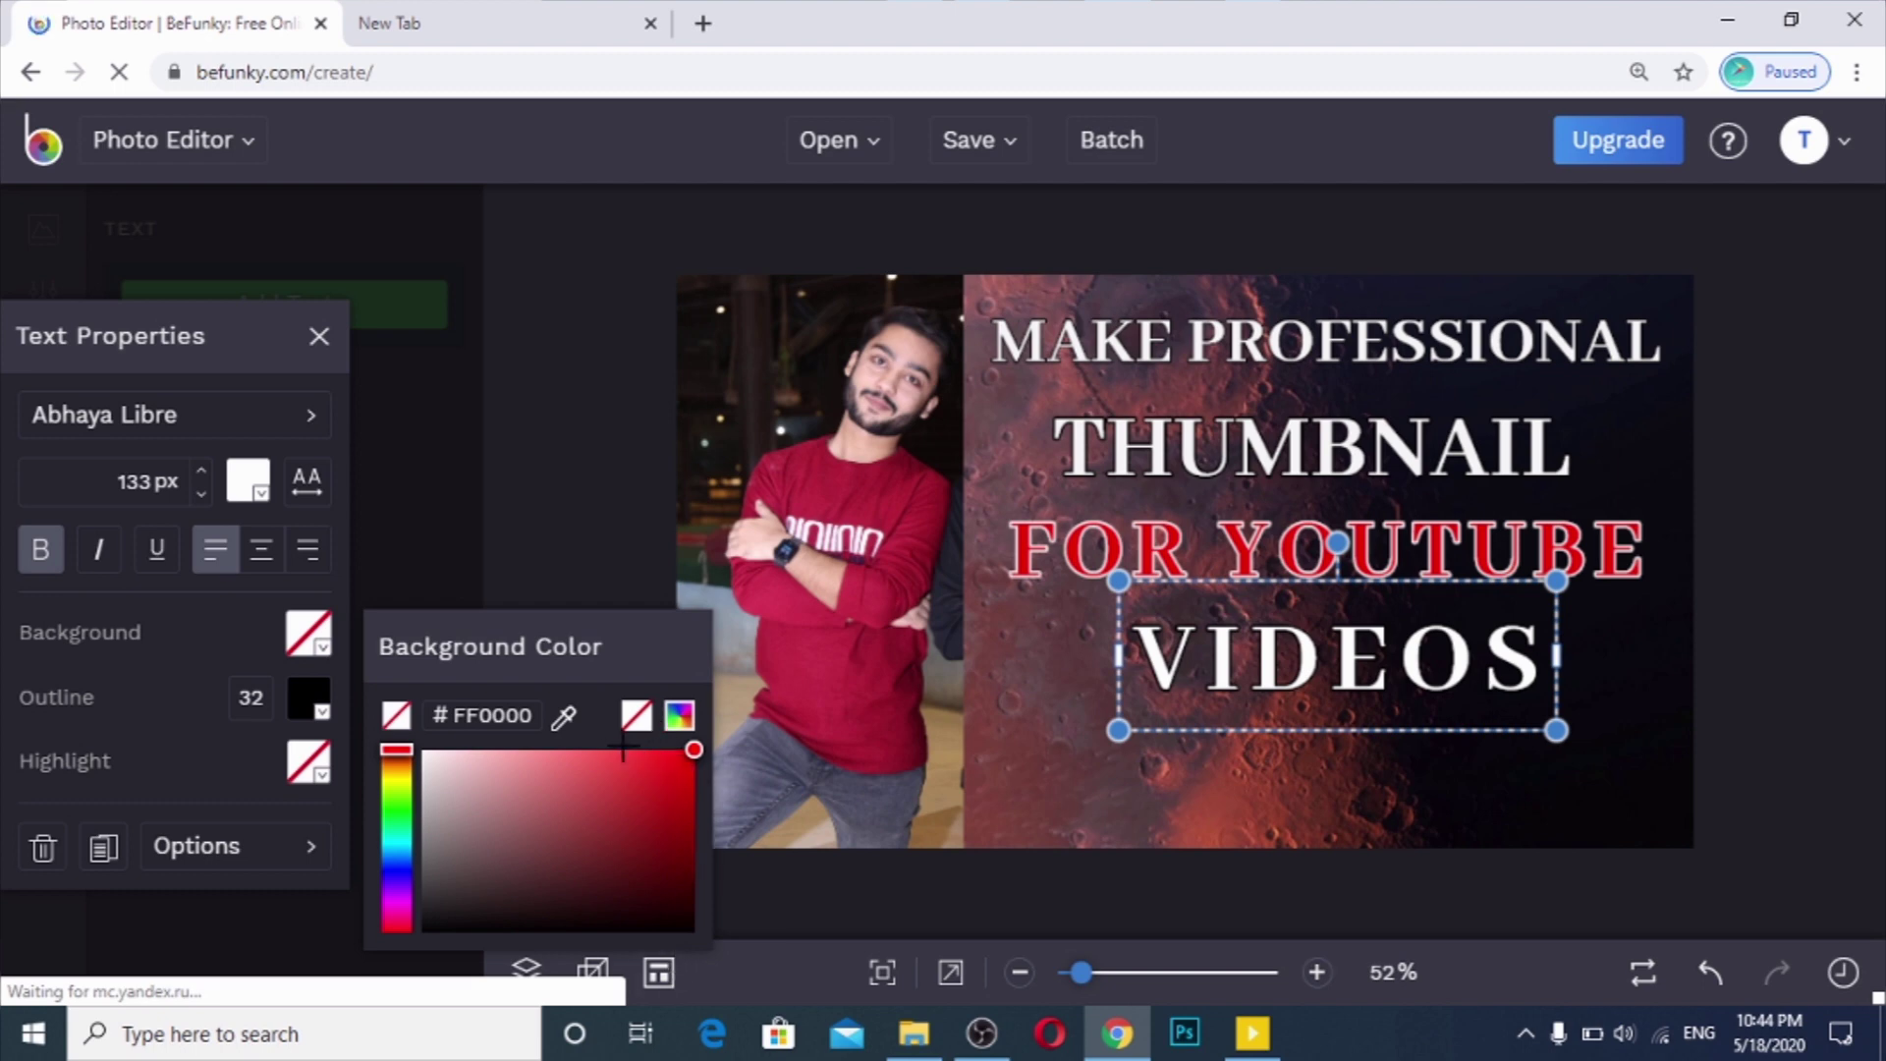
left_click(678, 718)
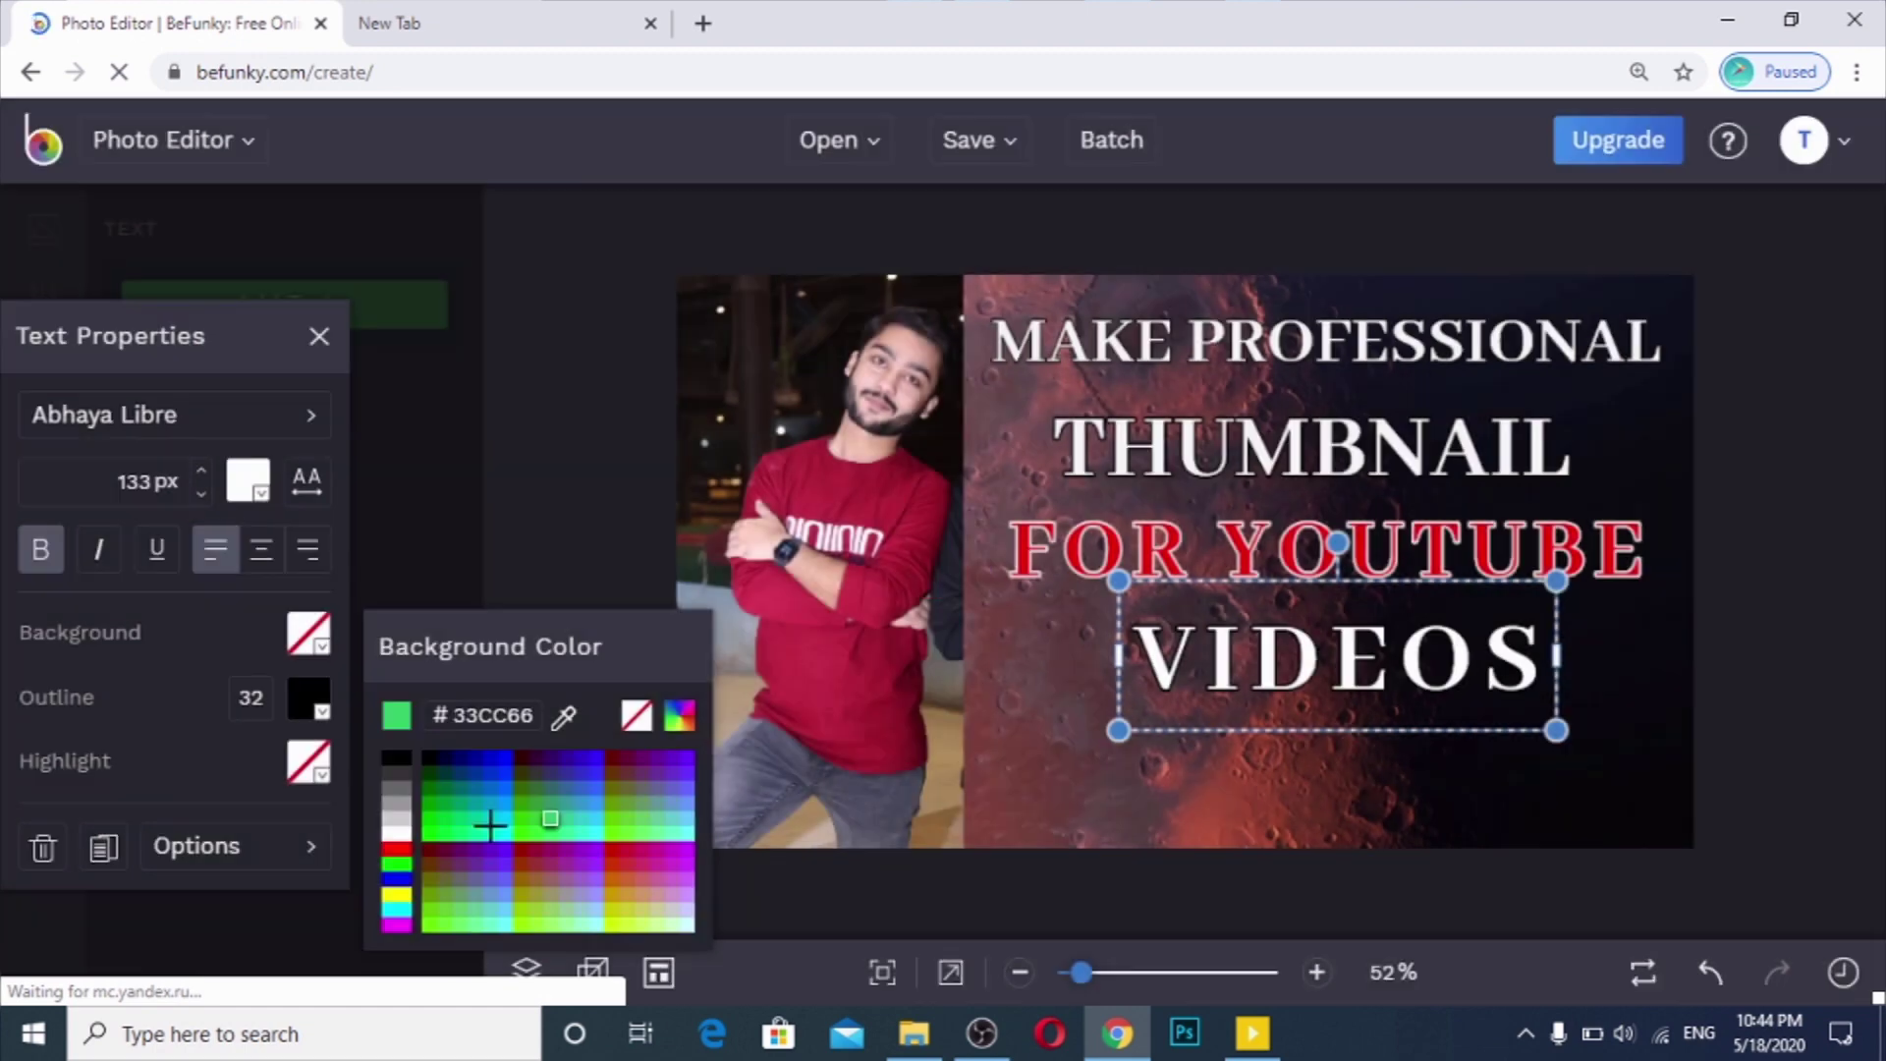
left_click(397, 796)
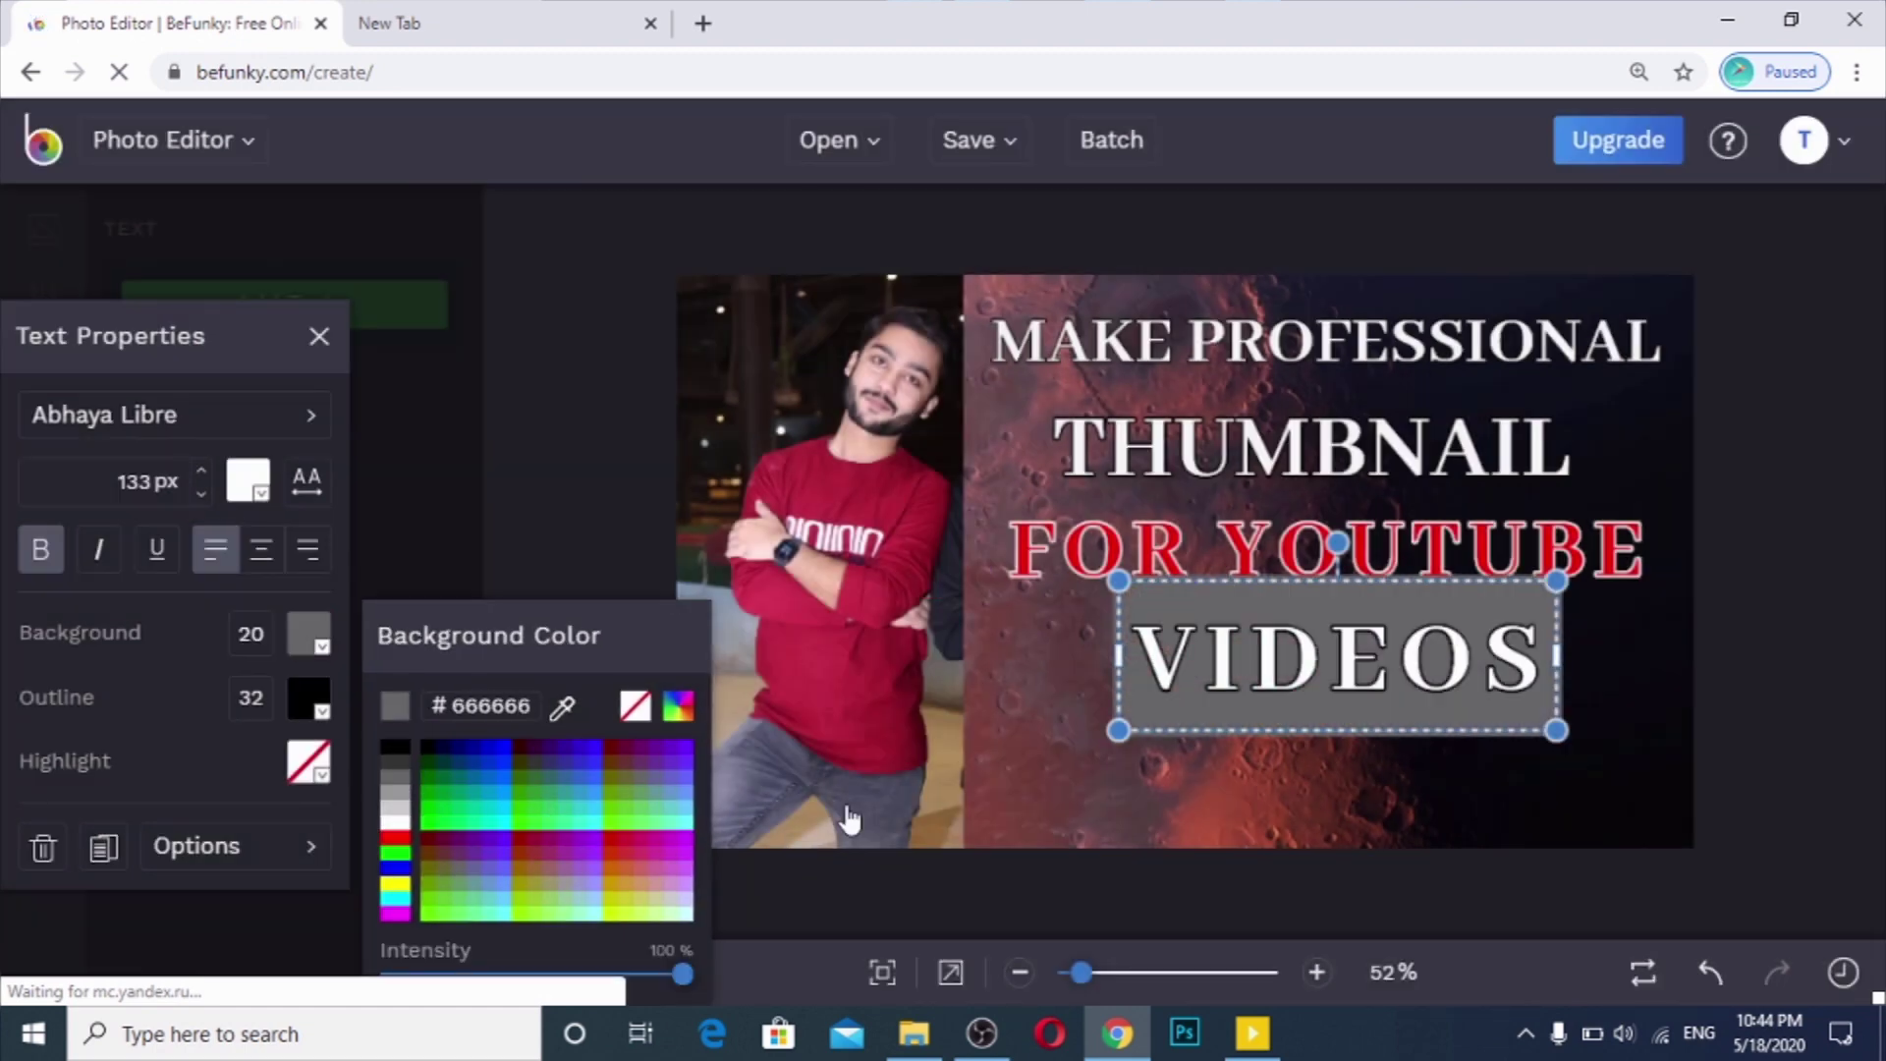
left_click(1432, 847)
left_click_drag(1390, 707, 1369, 745)
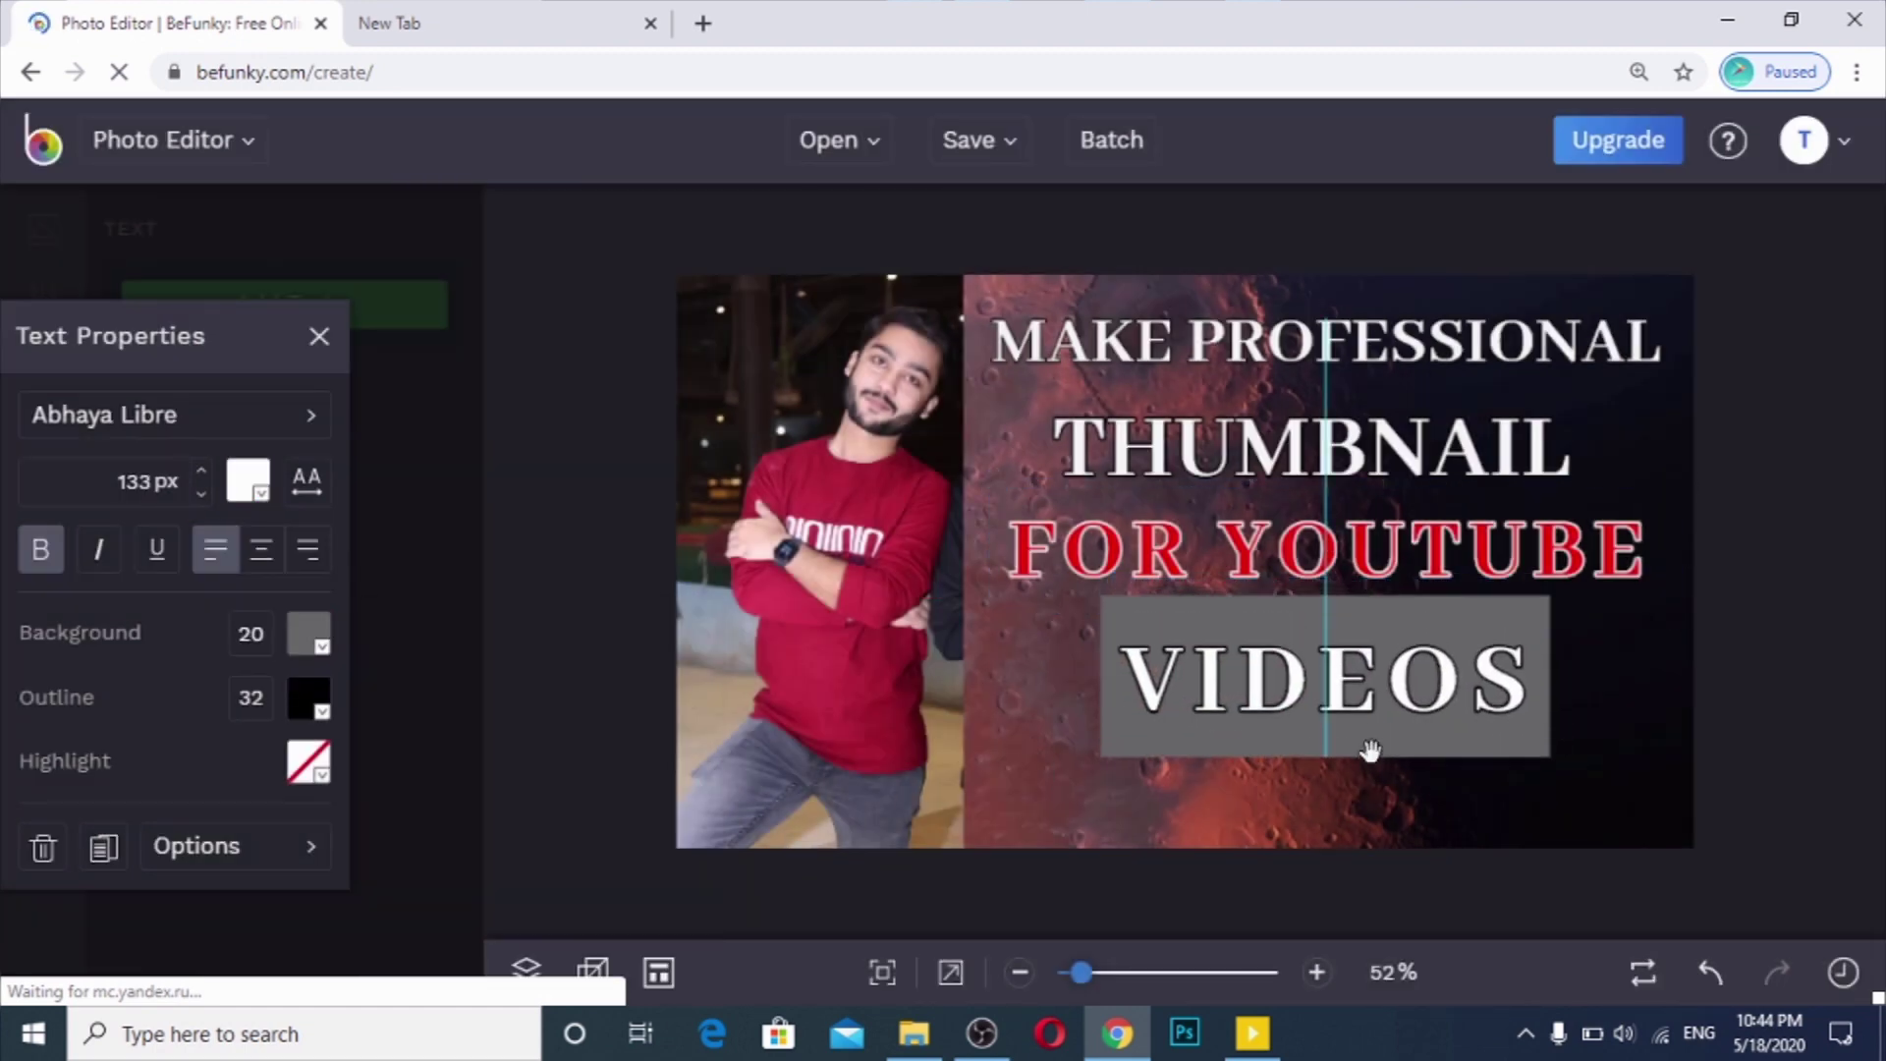
left_click(1613, 786)
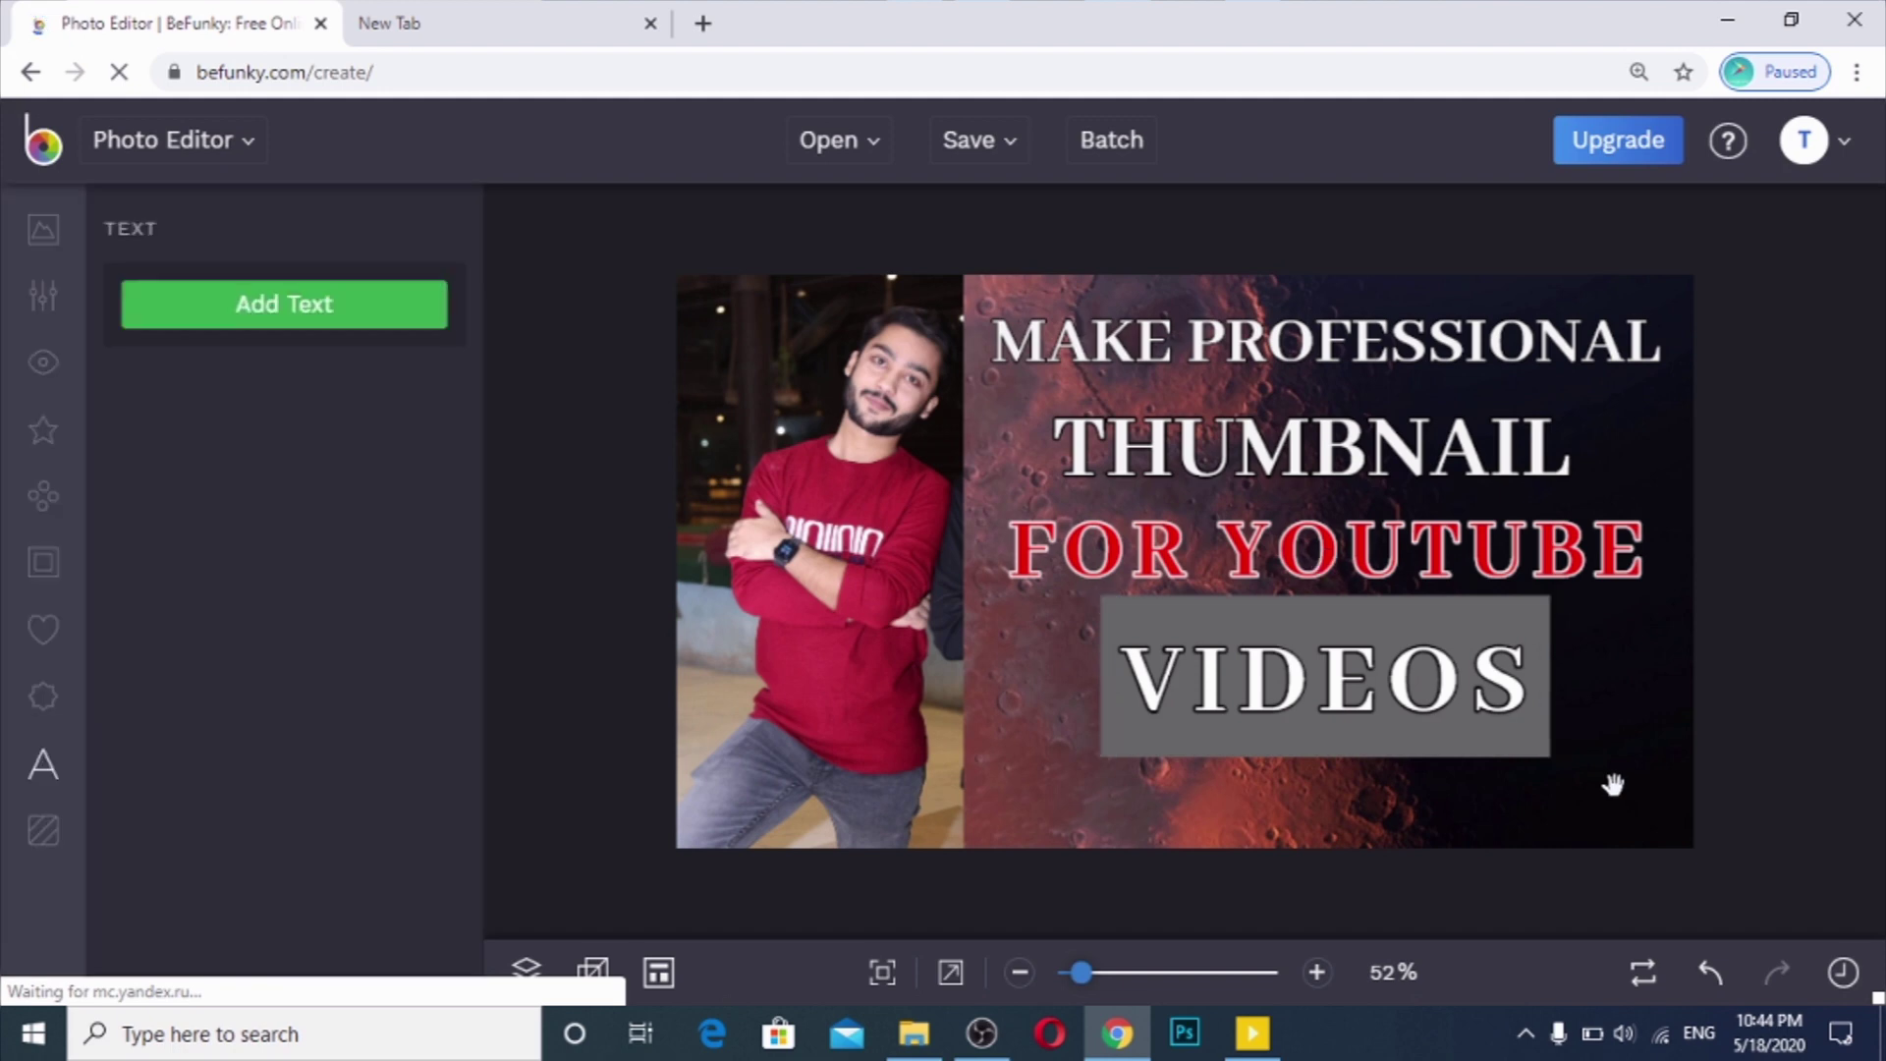
Step: Enlarge the MAKE PROFESSIONAL text to 93 px
left_click(1460, 359)
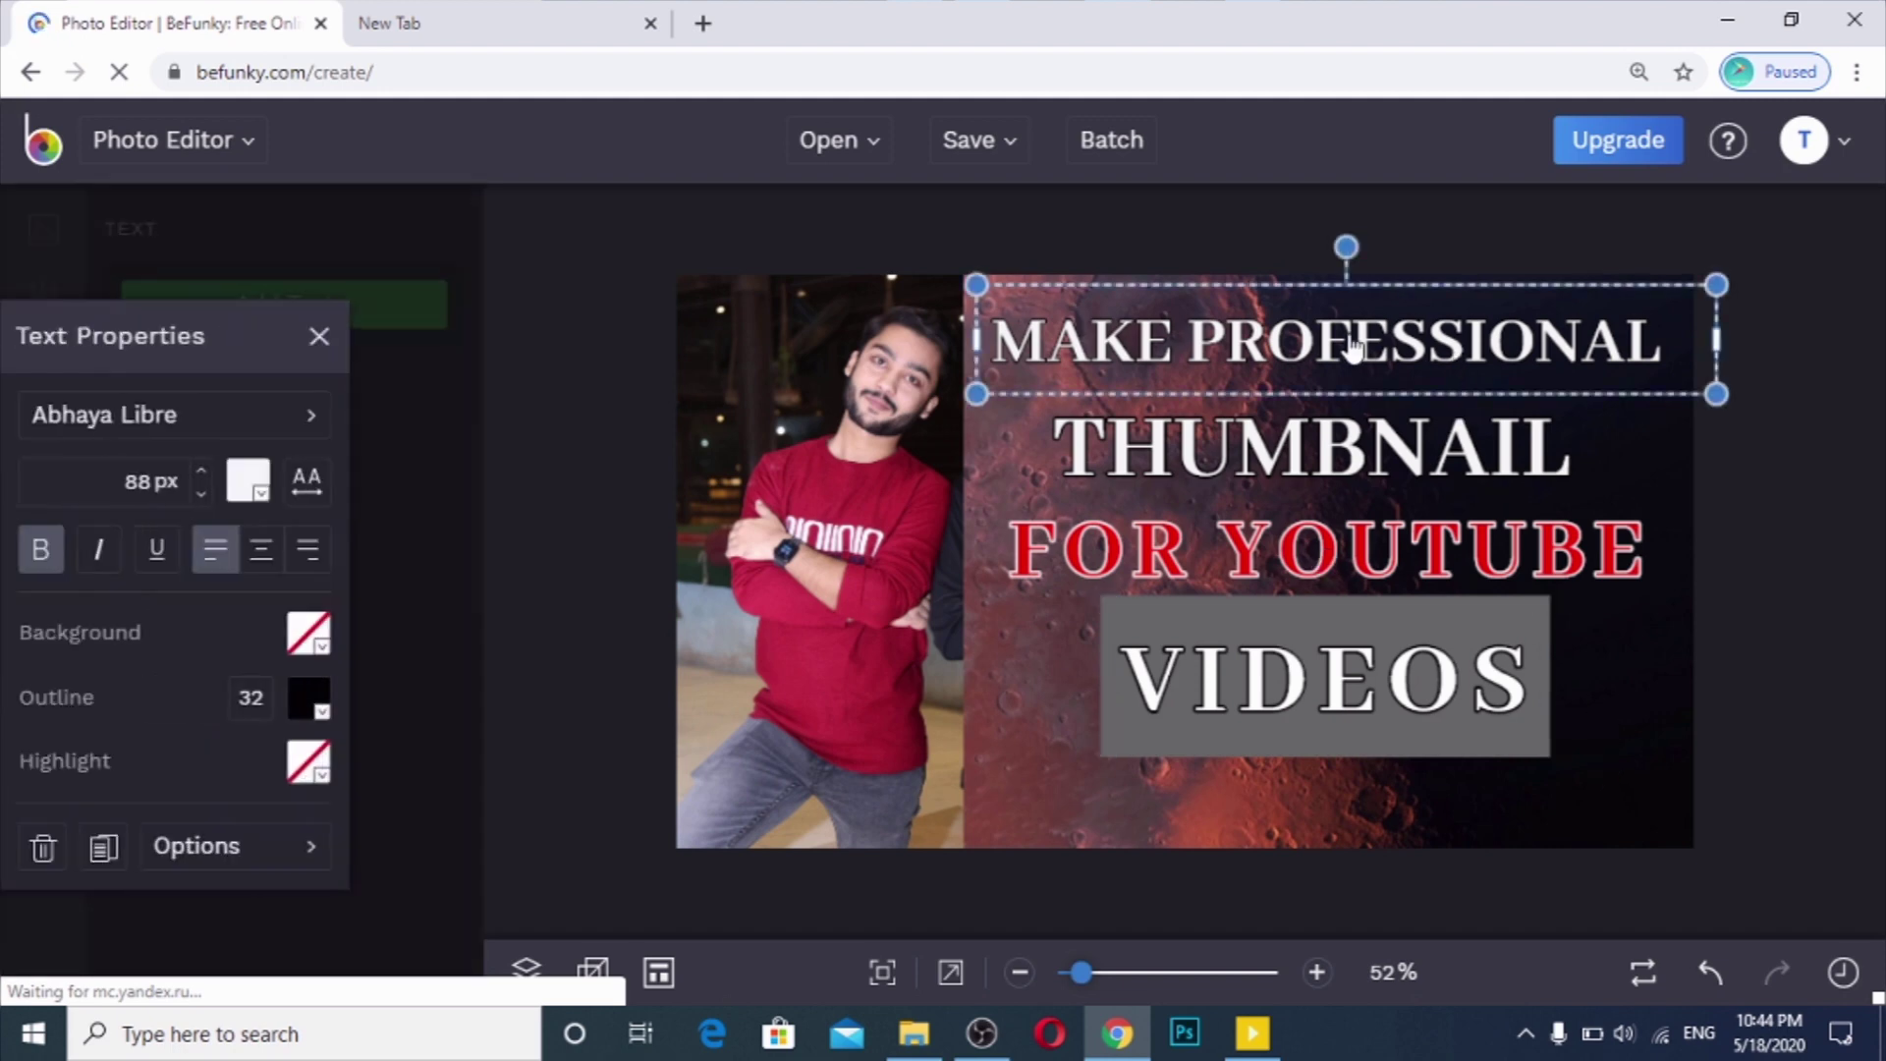
left_click(201, 470)
left_click(202, 470)
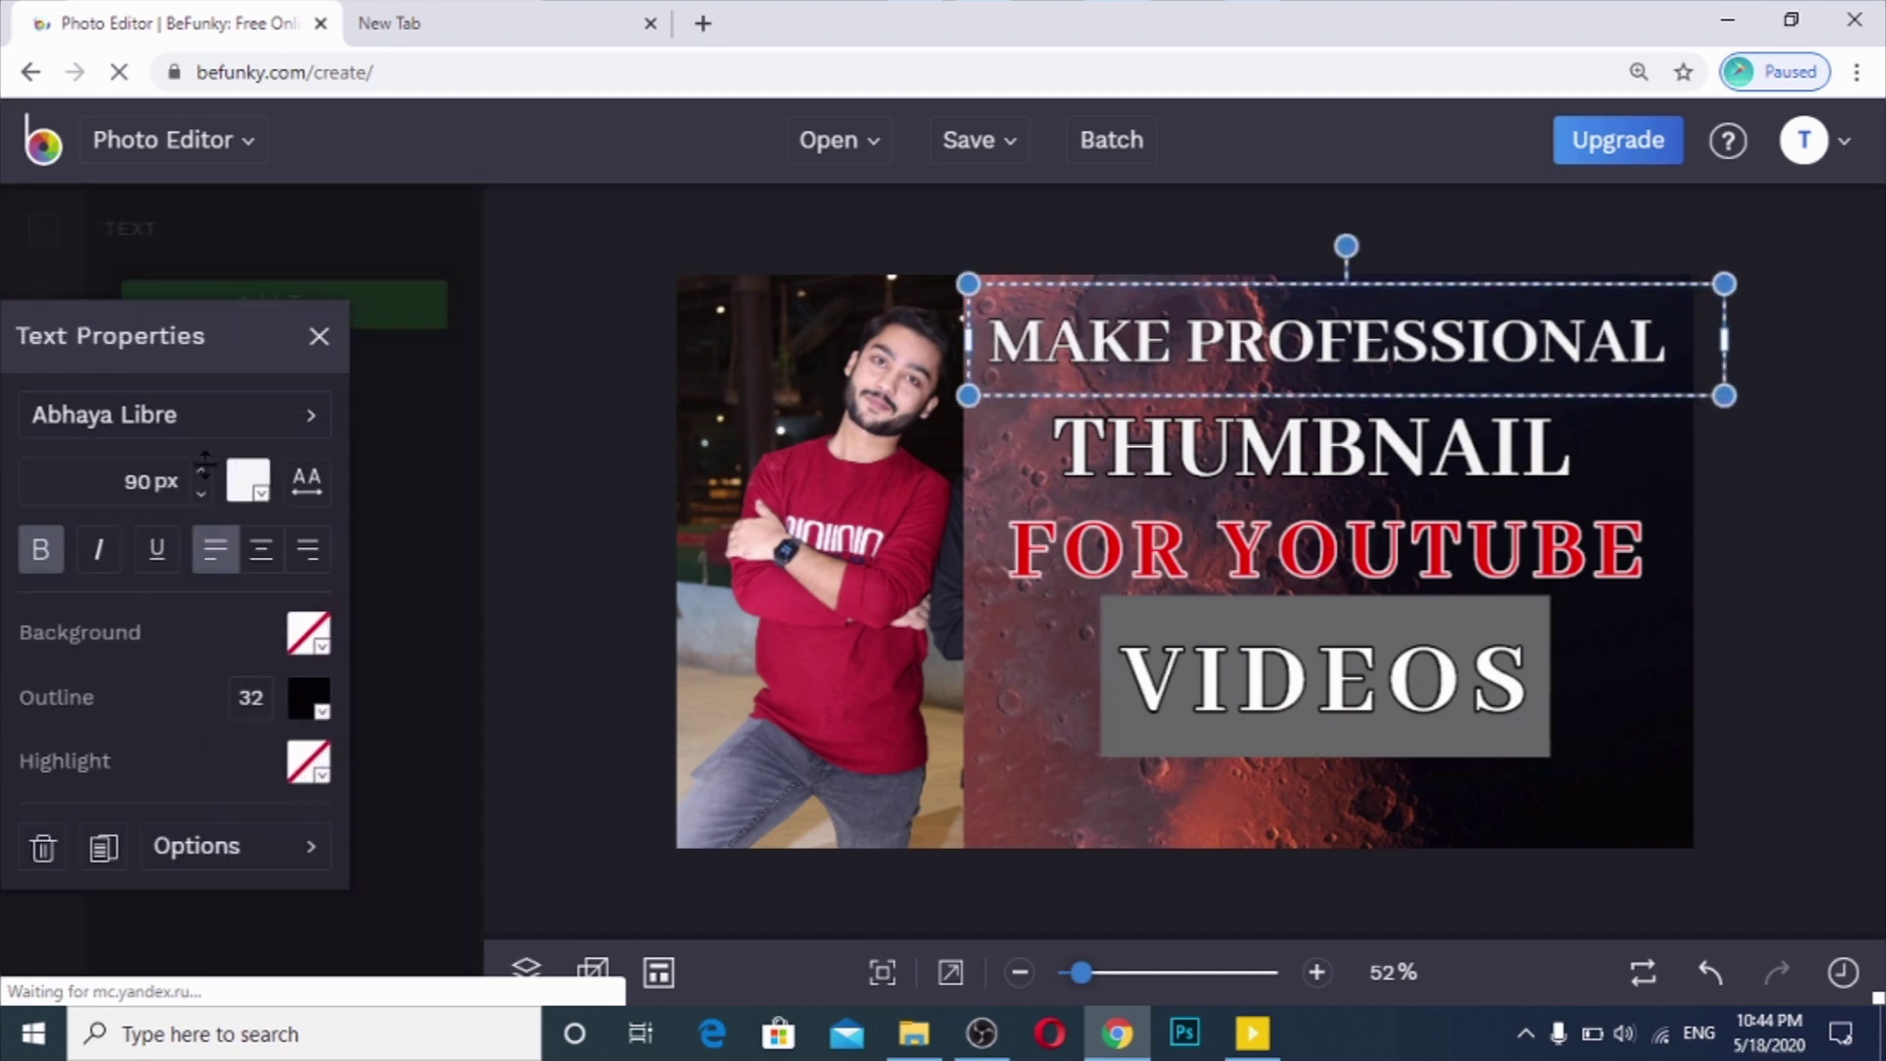
left_click(201, 469)
left_click(201, 470)
left_click(201, 469)
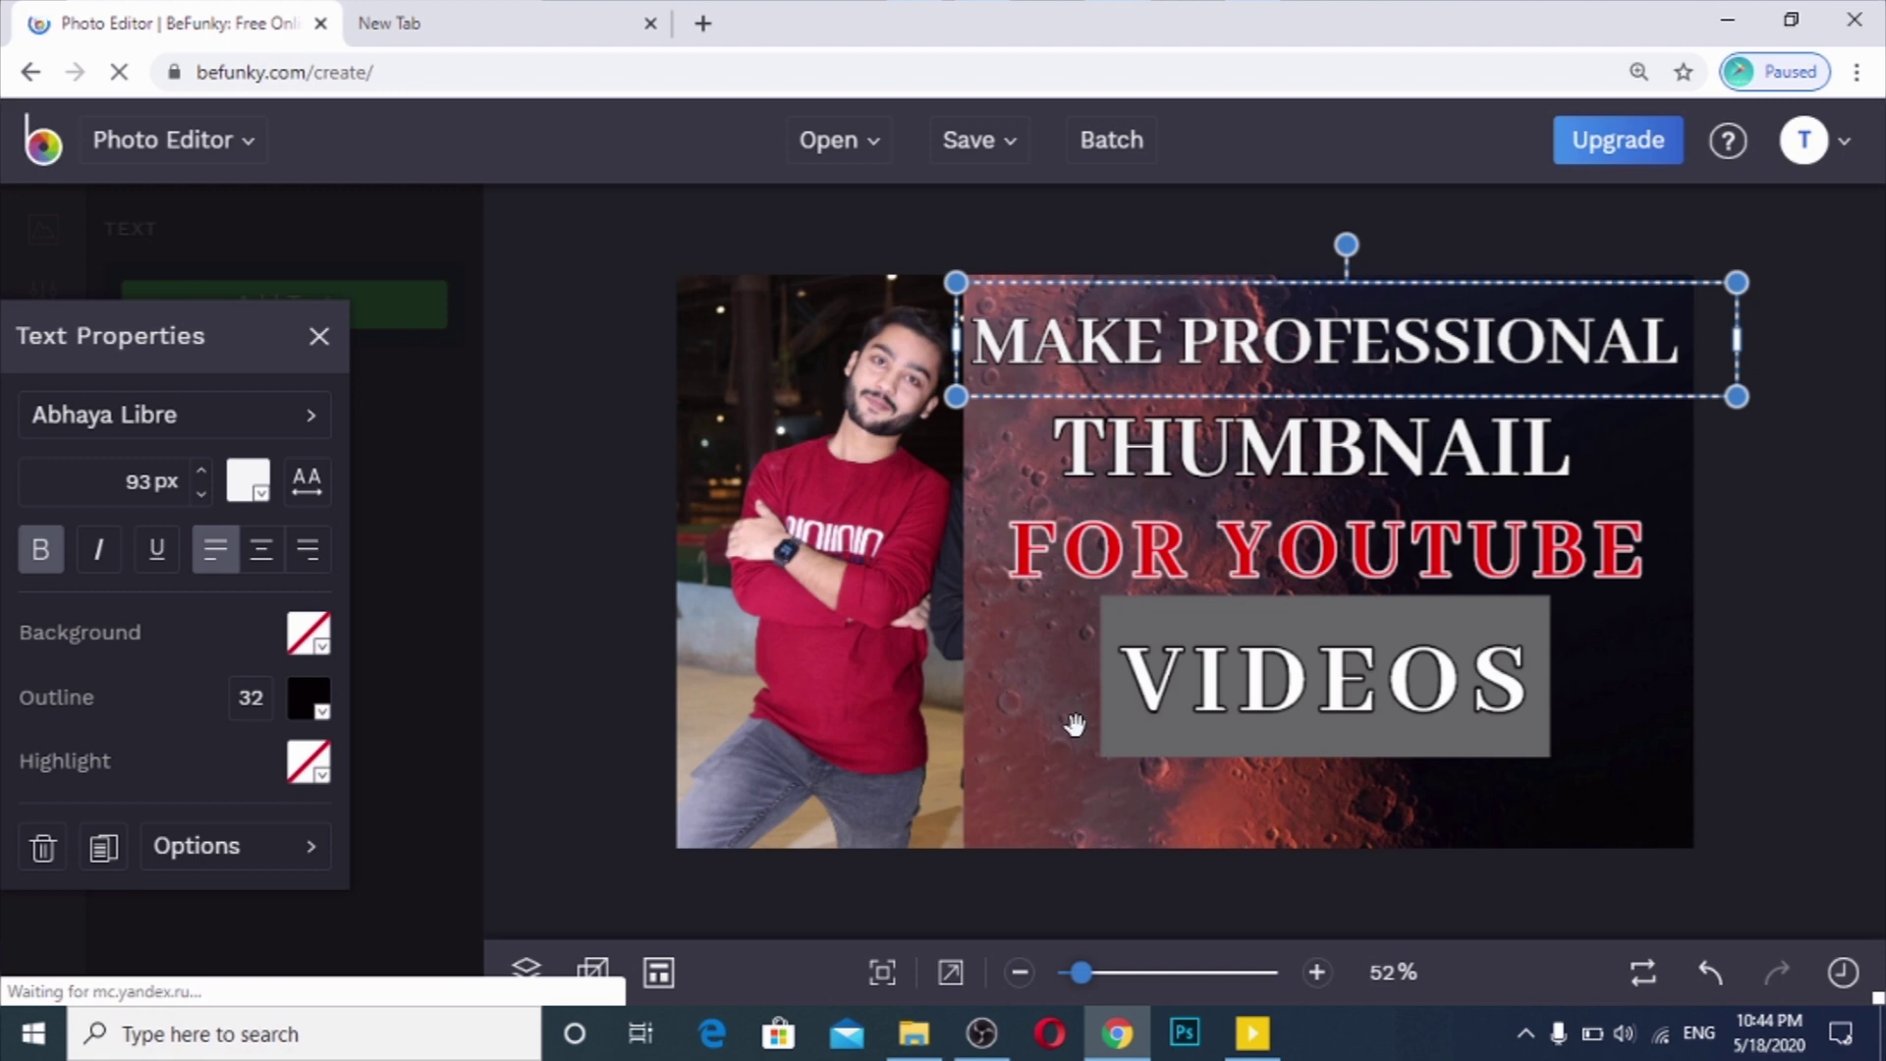
left_click(1043, 770)
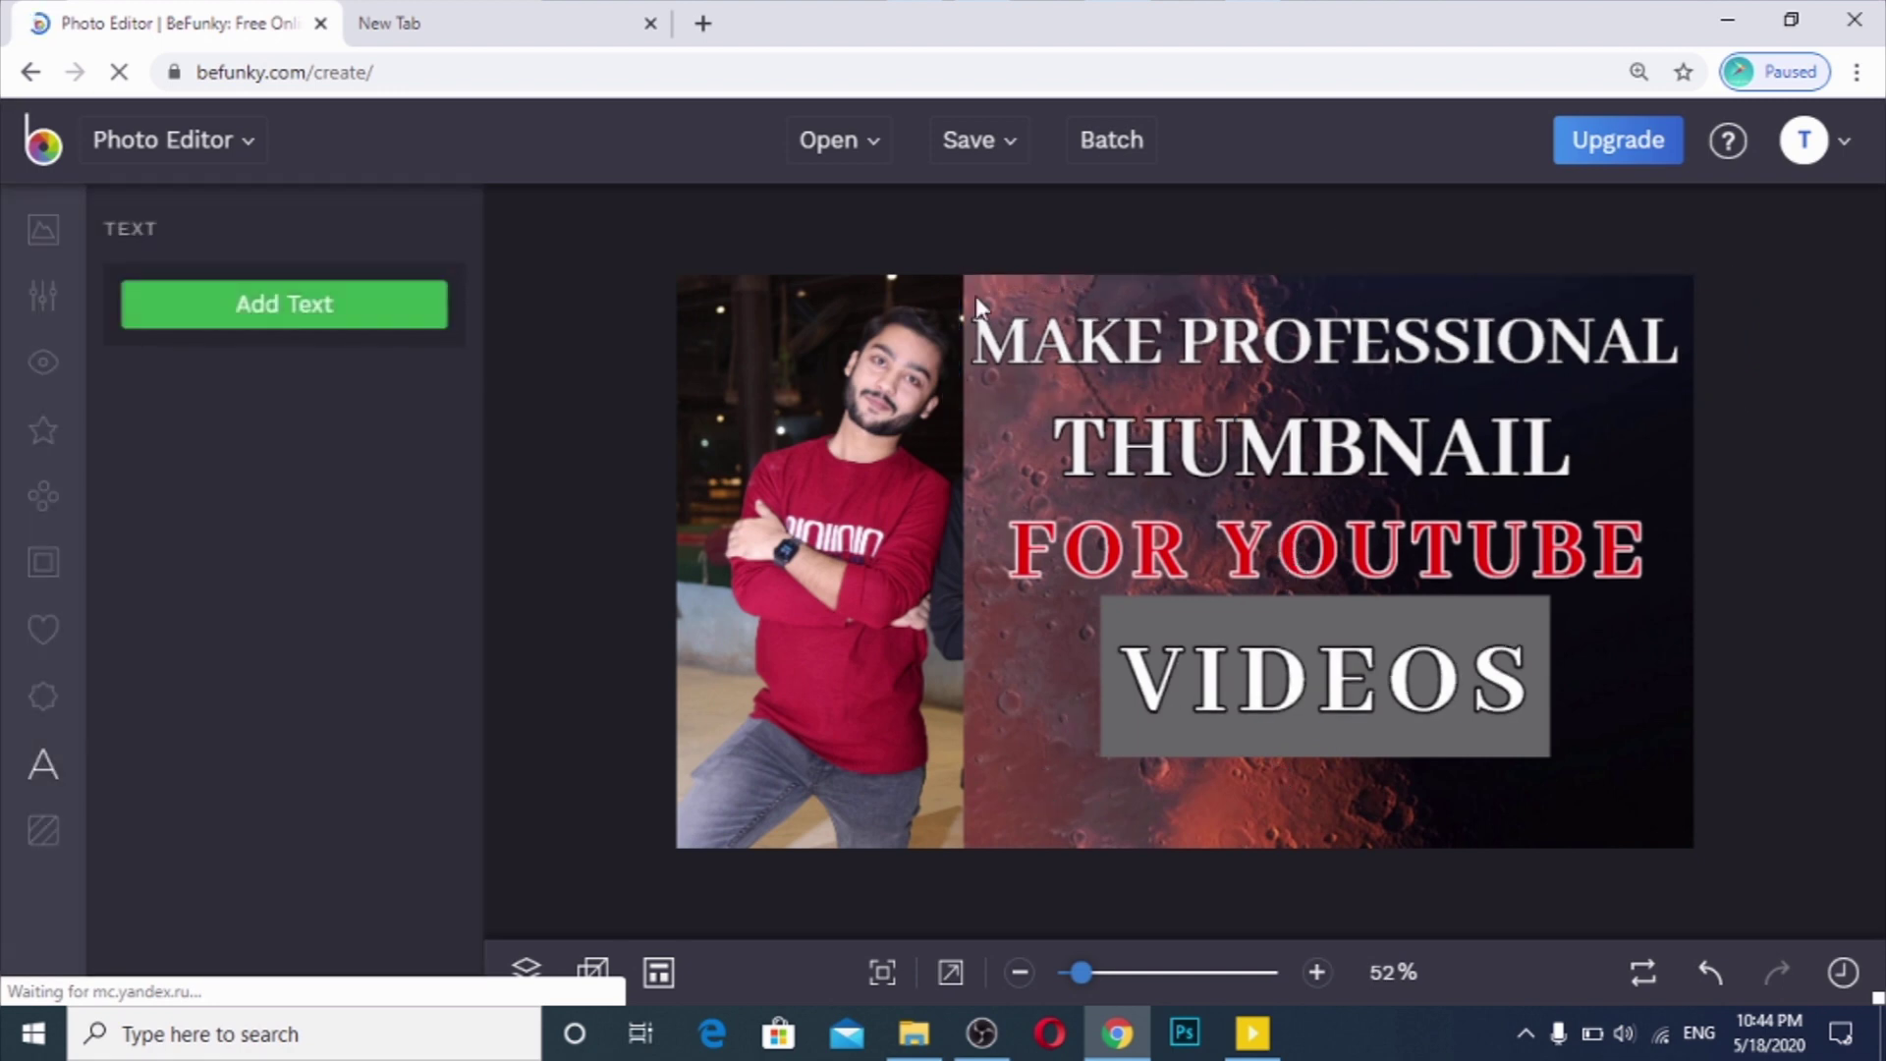
Step: Save the thumbnail to the computer as a JPG at quality 100 under the suggested file name planet_craters_surface_169814_1280x720
left_click(997, 165)
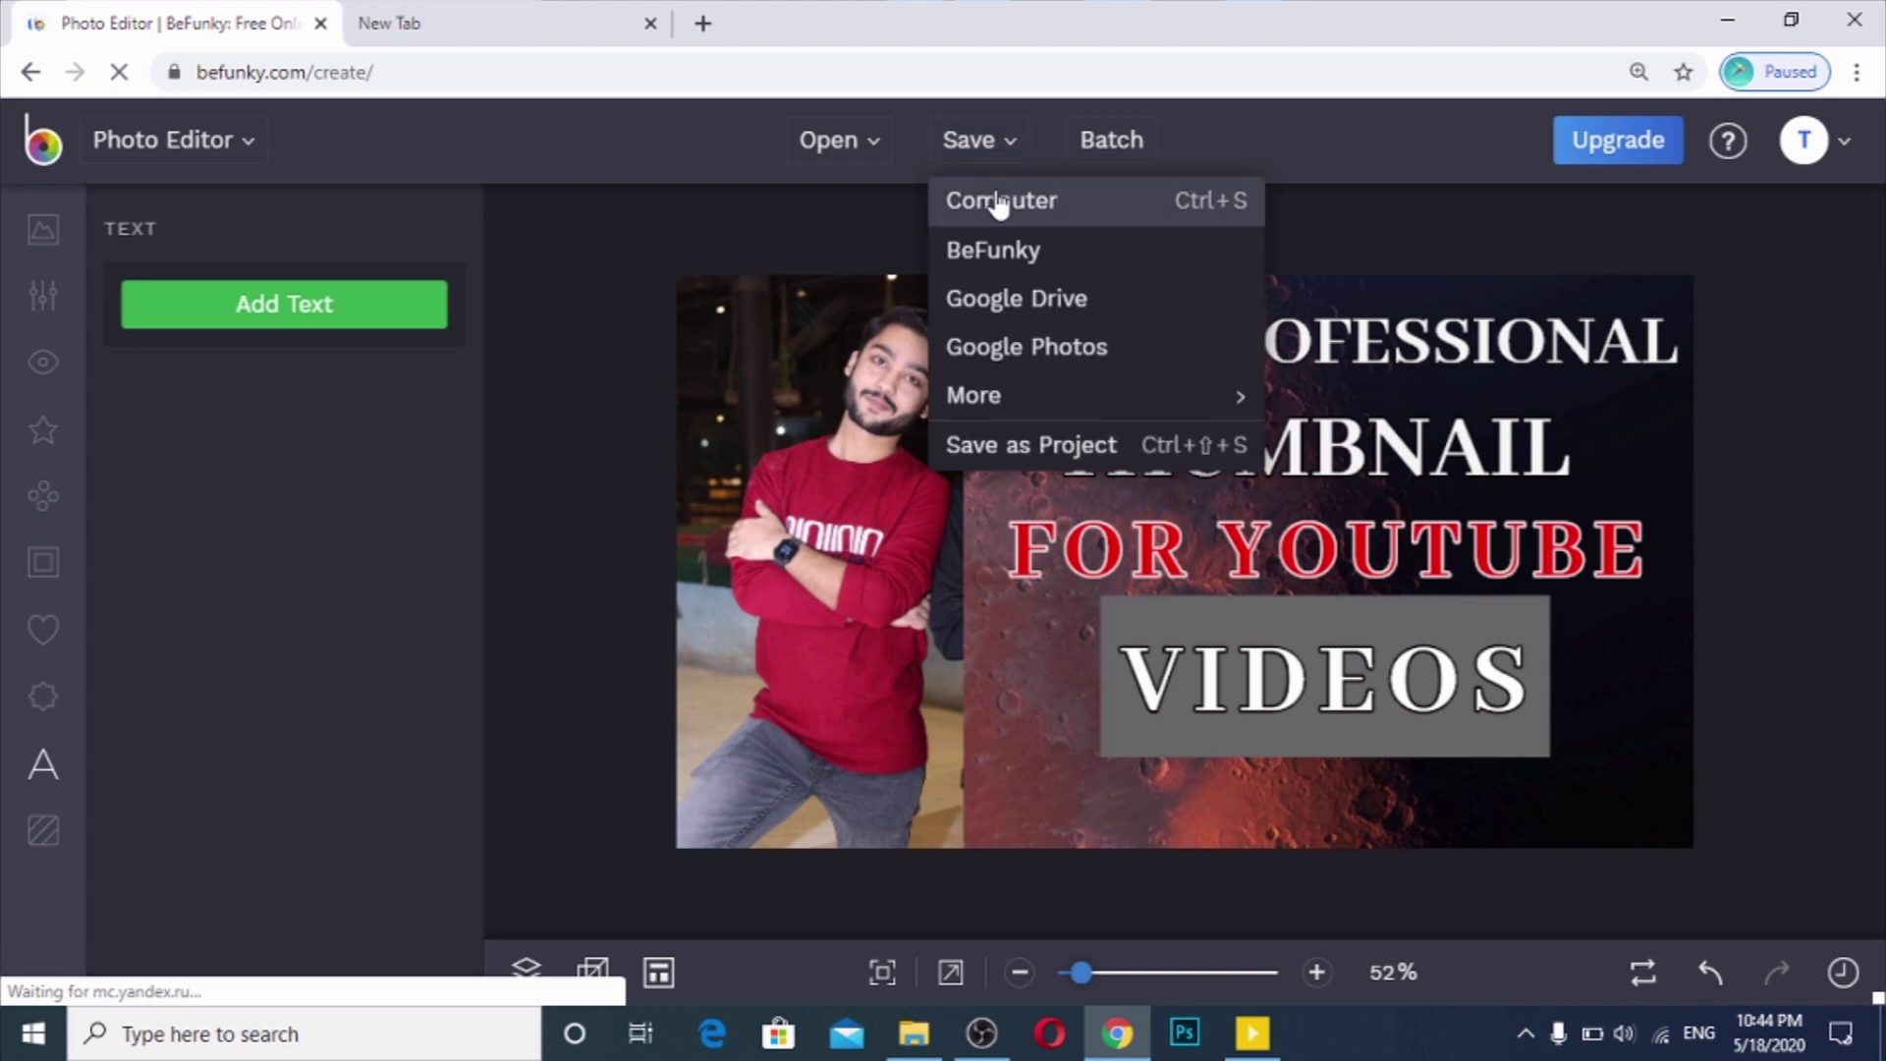
left_click(994, 190)
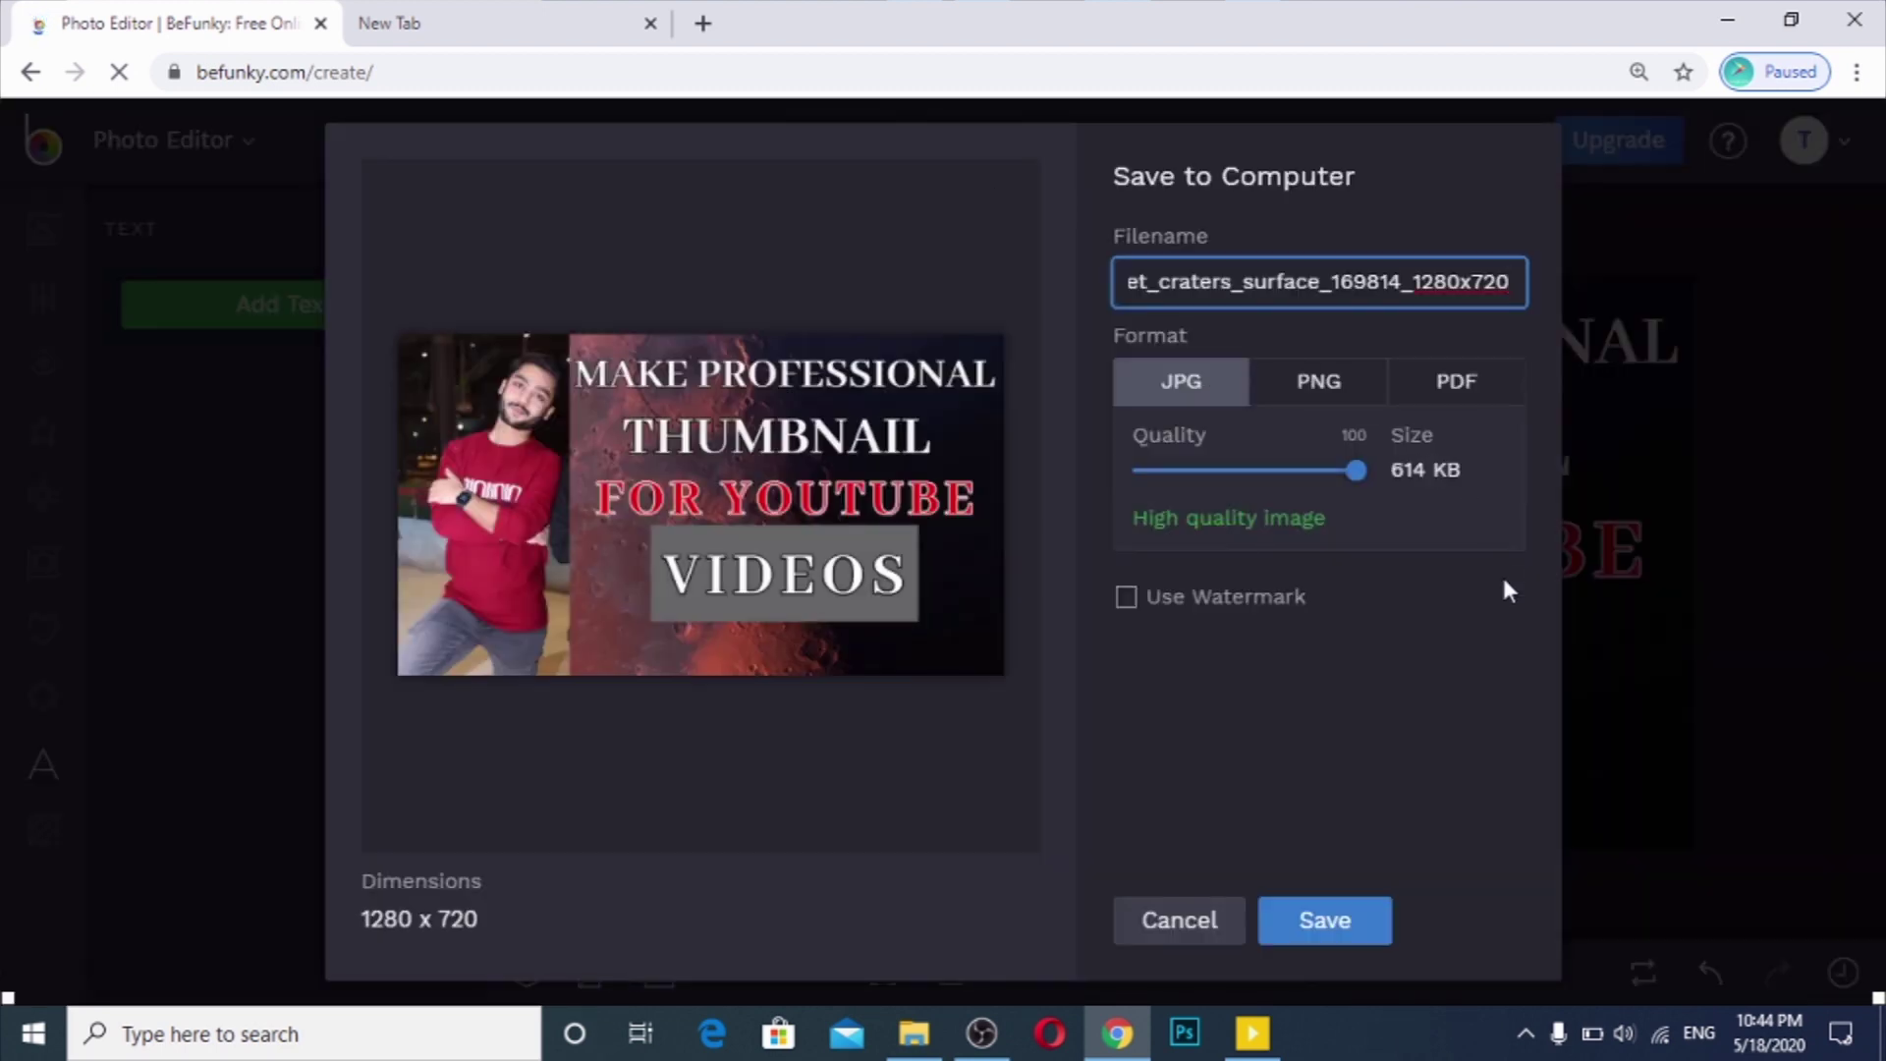
left_click(1319, 929)
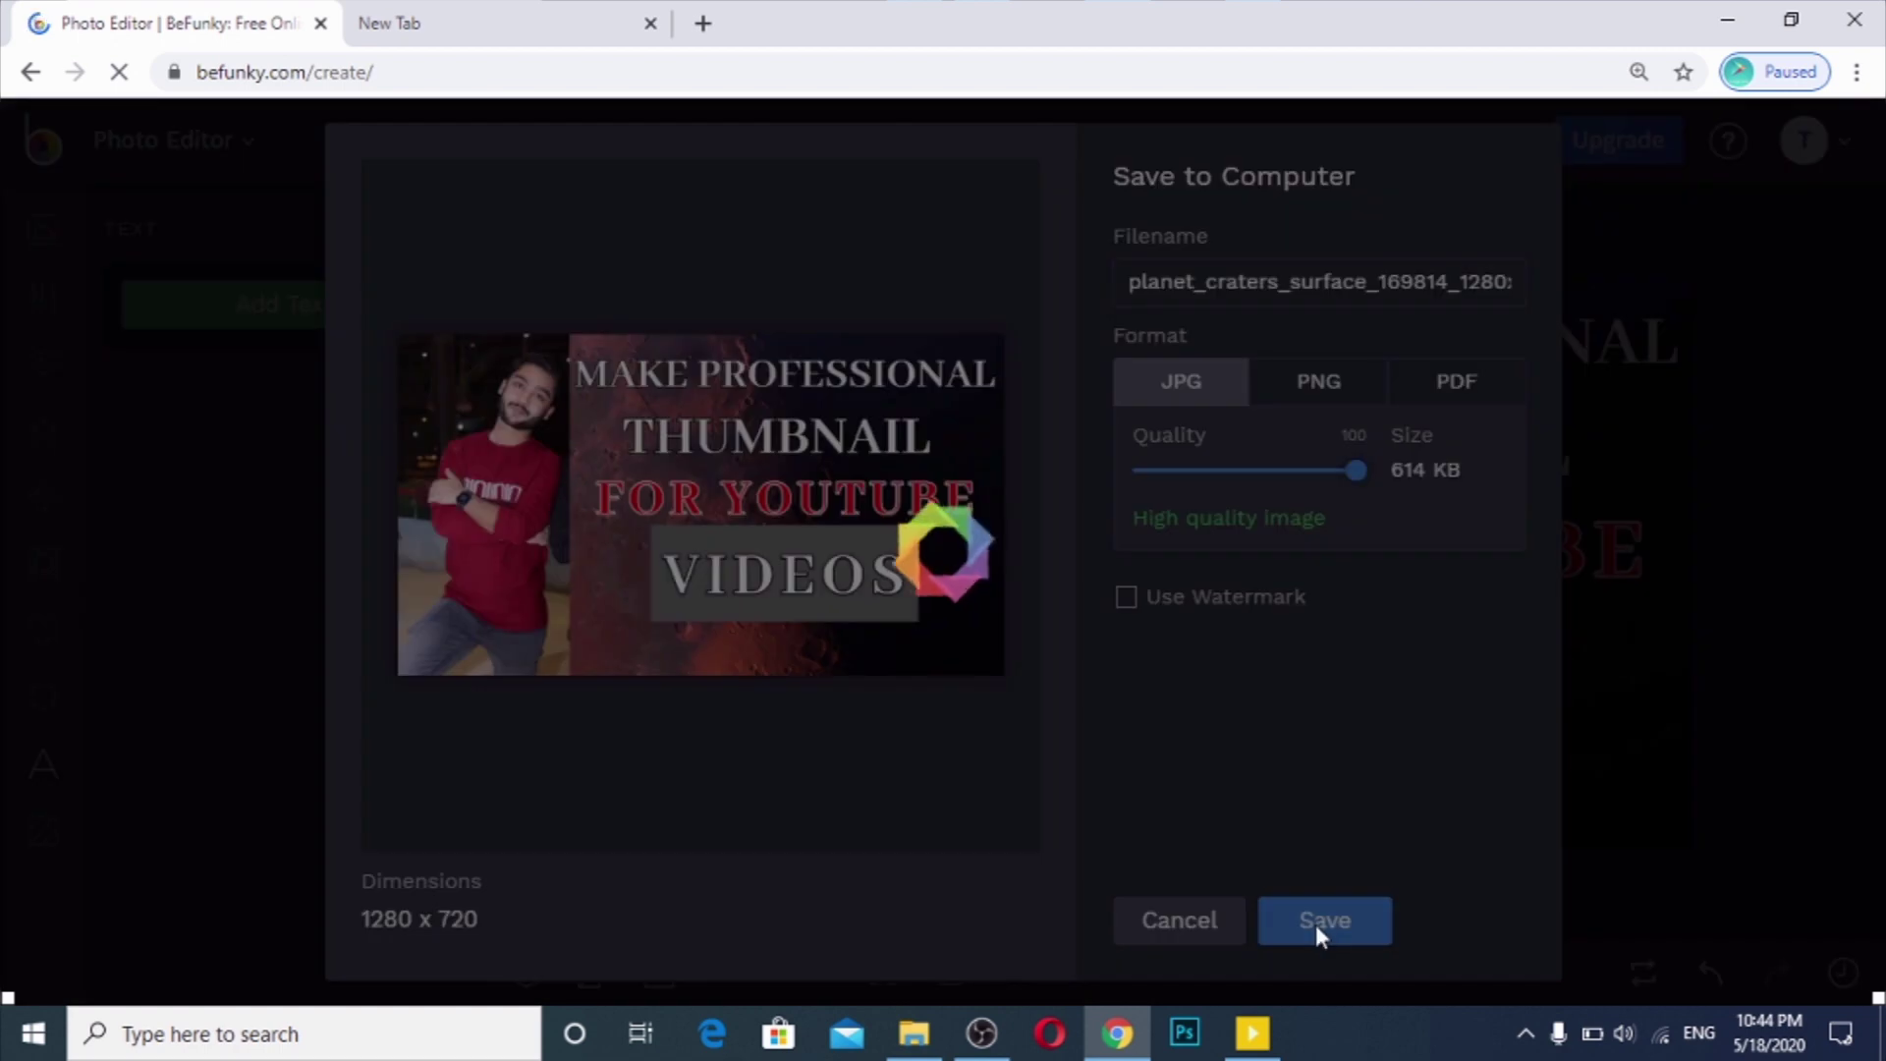